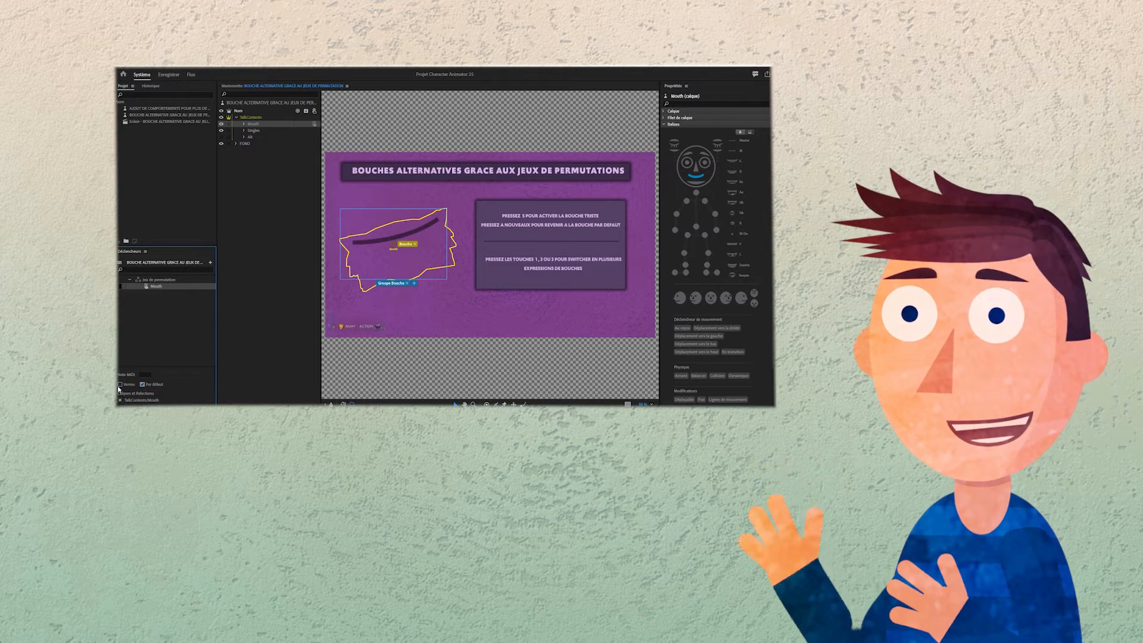
Add the Ah layer to the mouth swap set's triggers and switch to the recording workspace
{"action": "left_click_drag", "start_coordinate": [251, 138], "coordinate": [153, 283]}
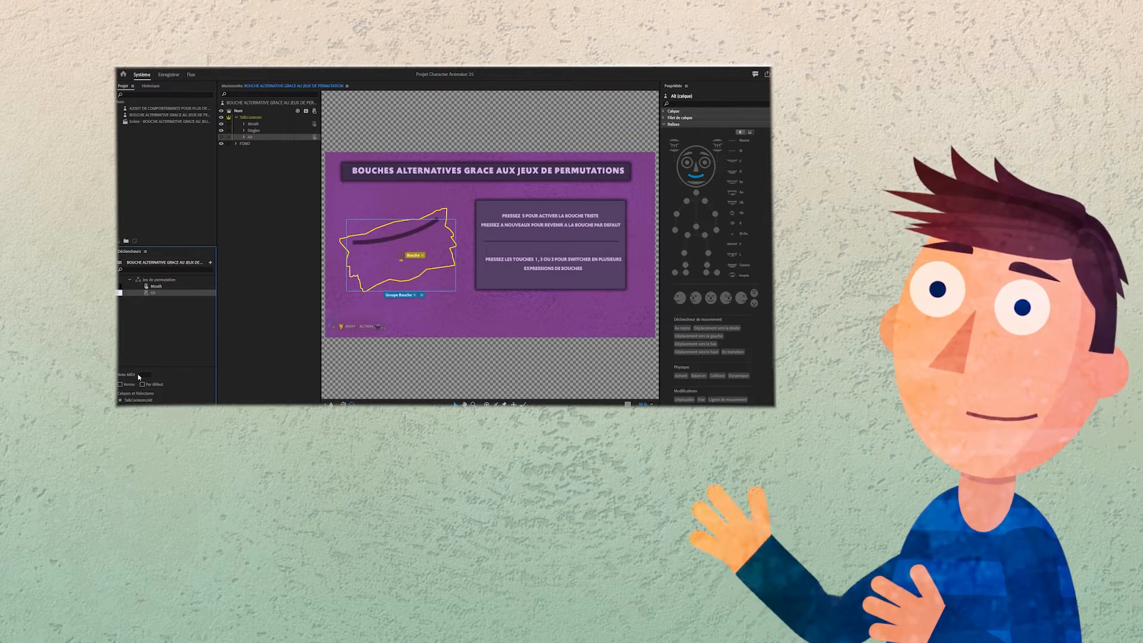
{"action": "left_click", "coordinate": [169, 74]}
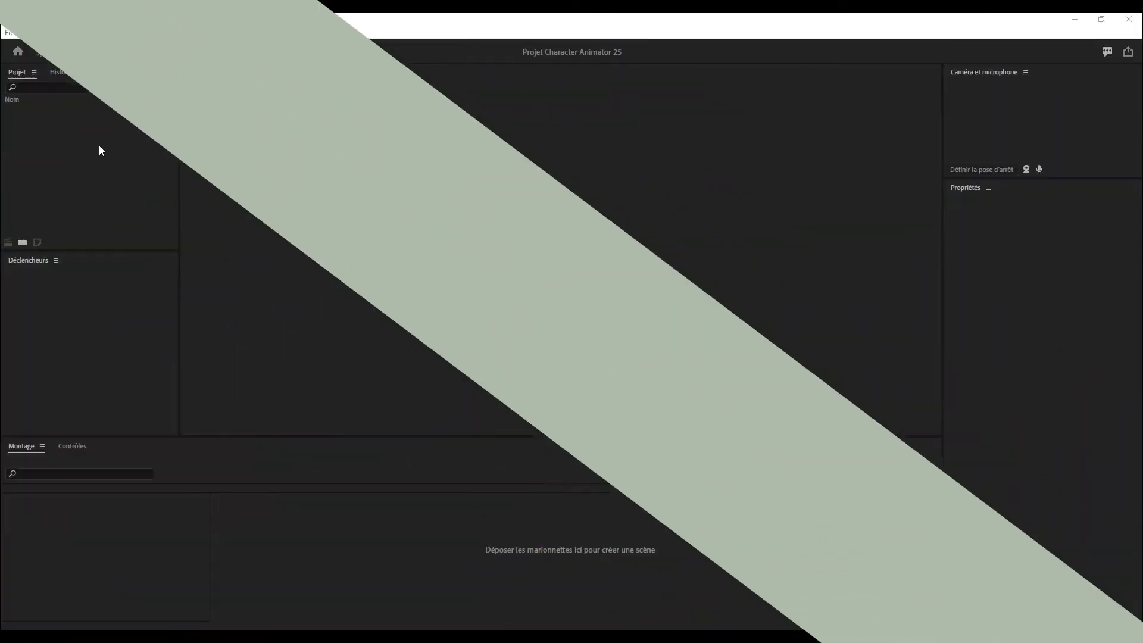
Import the 1-BOUCHE ALTERNATIVE and 2-FLUIDITE PSD files from the PSD folder into the project
{"action": "double_click", "coordinate": [82, 136]}
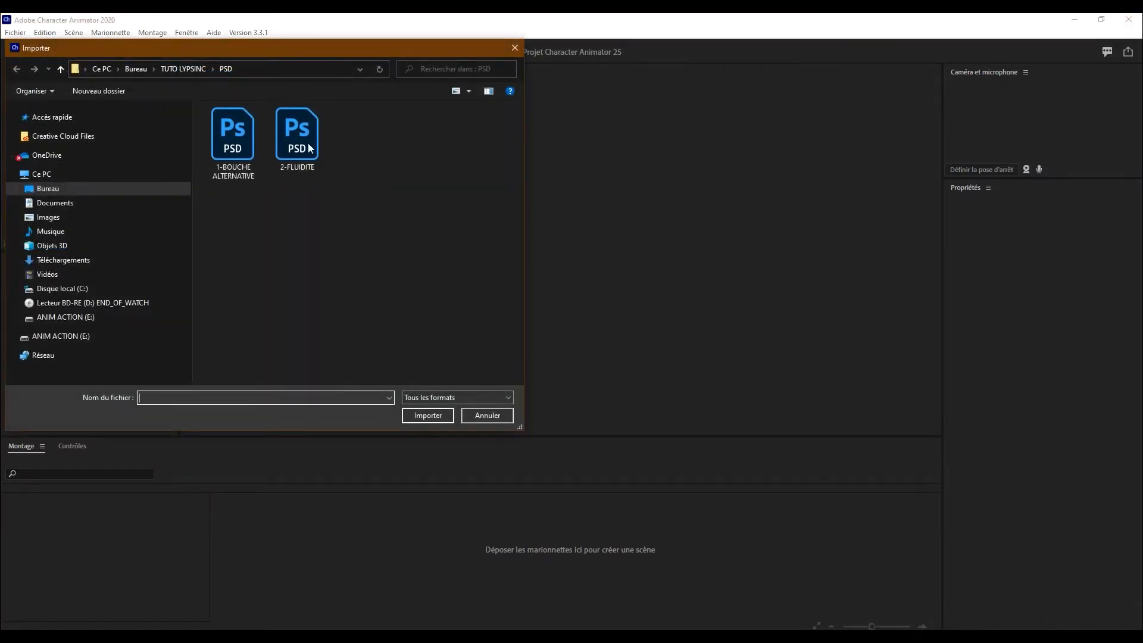
{"action": "left_click_drag", "start_coordinate": [377, 144], "coordinate": [253, 135]}
{"action": "left_click", "coordinate": [426, 415]}
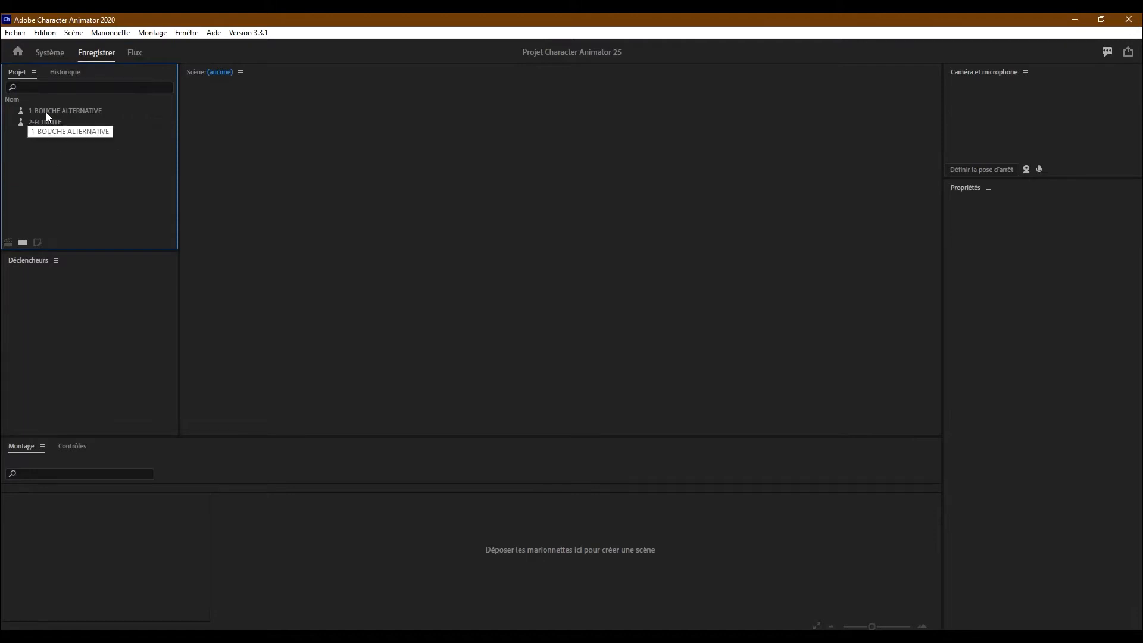
Open the original artwork of the 1-BOUCHE ALTERNATIVE puppet in Photoshop
{"action": "left_click", "coordinate": [45, 112]}
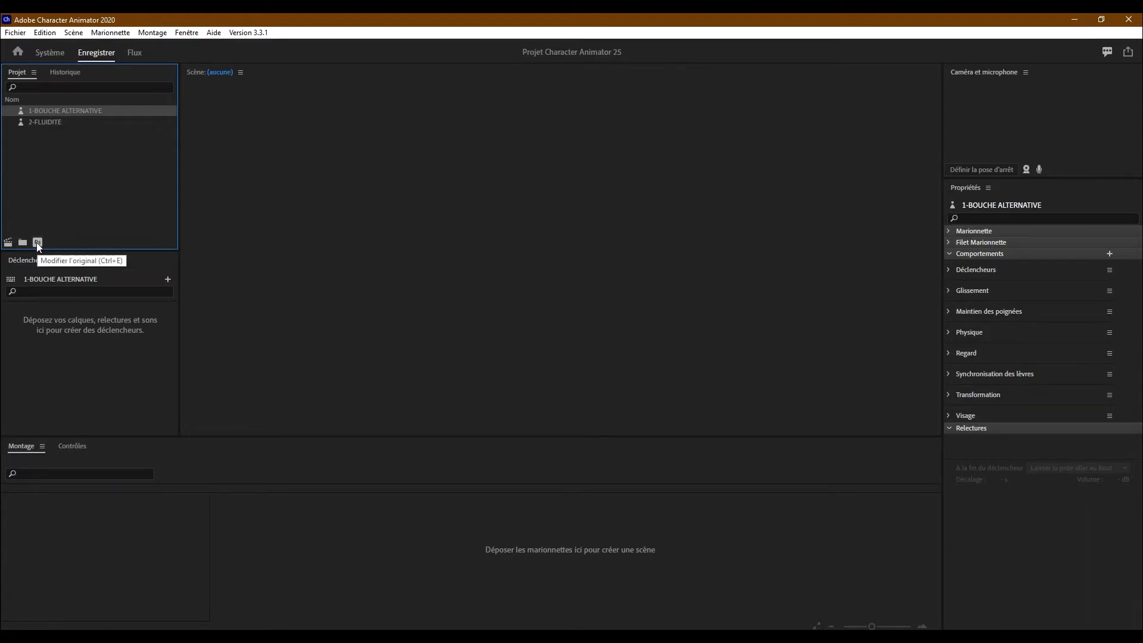
{"action": "left_click", "coordinate": [36, 242]}
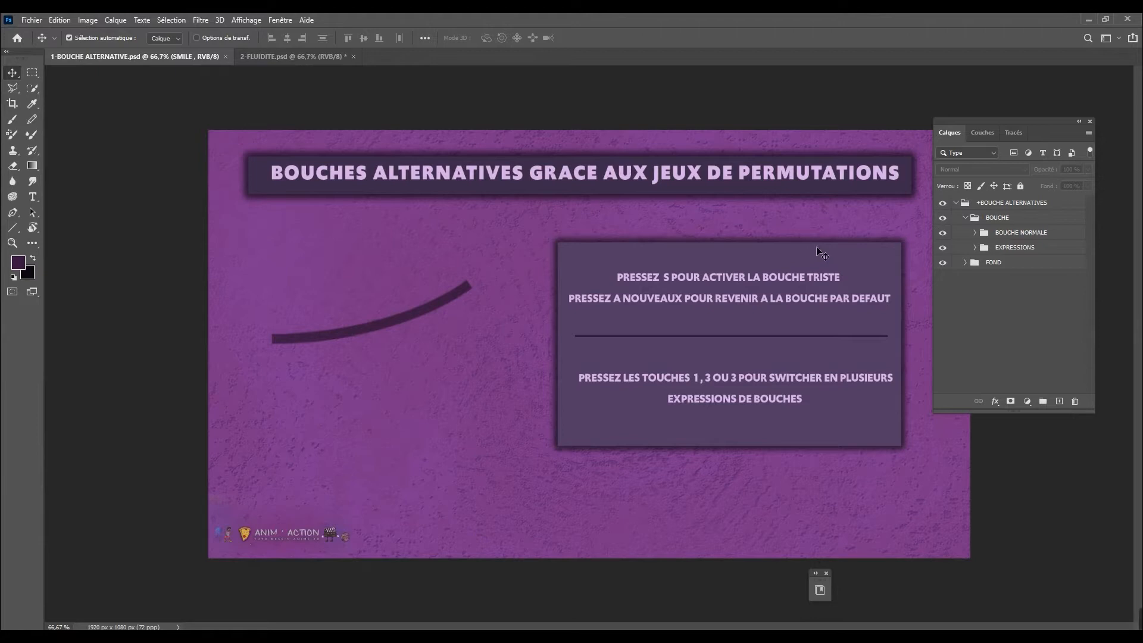
Examine the group hierarchy inside +BOUCHE ALTERNATIVES, down to the subgroups of BOUCHE
{"action": "left_click", "coordinate": [997, 204]}
{"action": "left_click", "coordinate": [957, 204]}
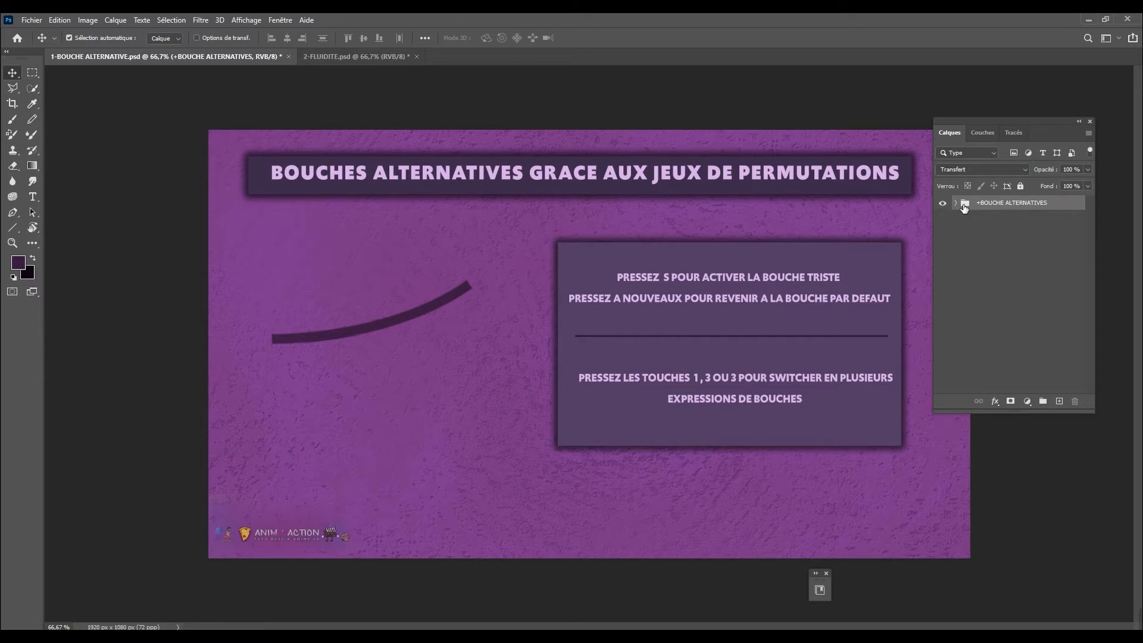
{"action": "left_click", "coordinate": [956, 203]}
{"action": "left_click", "coordinate": [976, 218]}
{"action": "left_click", "coordinate": [966, 218]}
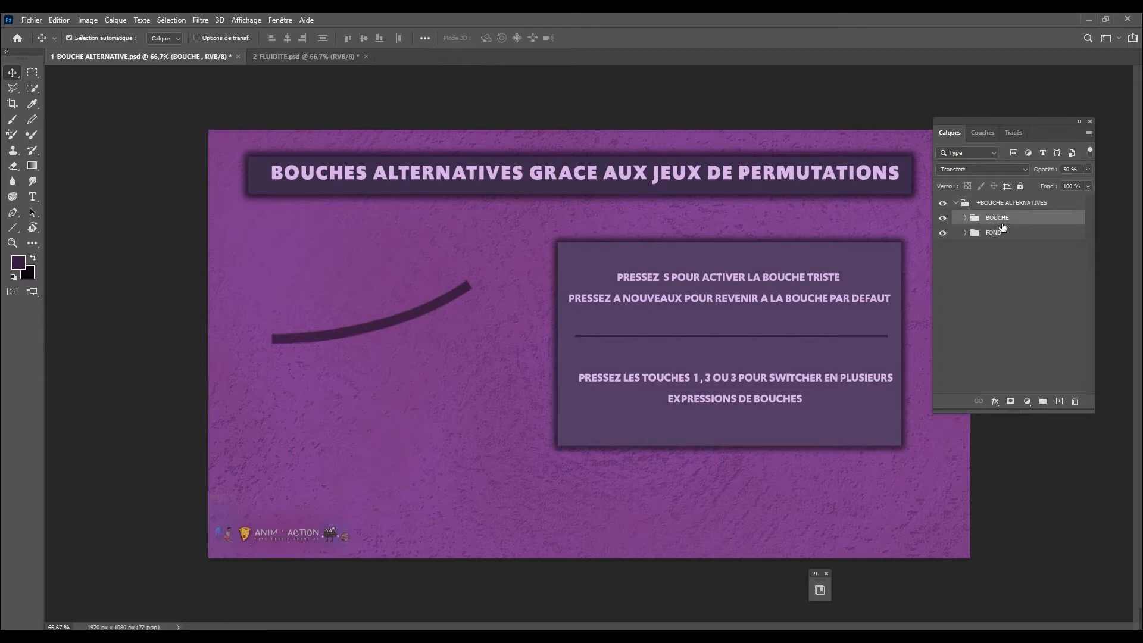
{"action": "left_click", "coordinate": [966, 218]}
{"action": "left_click", "coordinate": [1024, 236]}
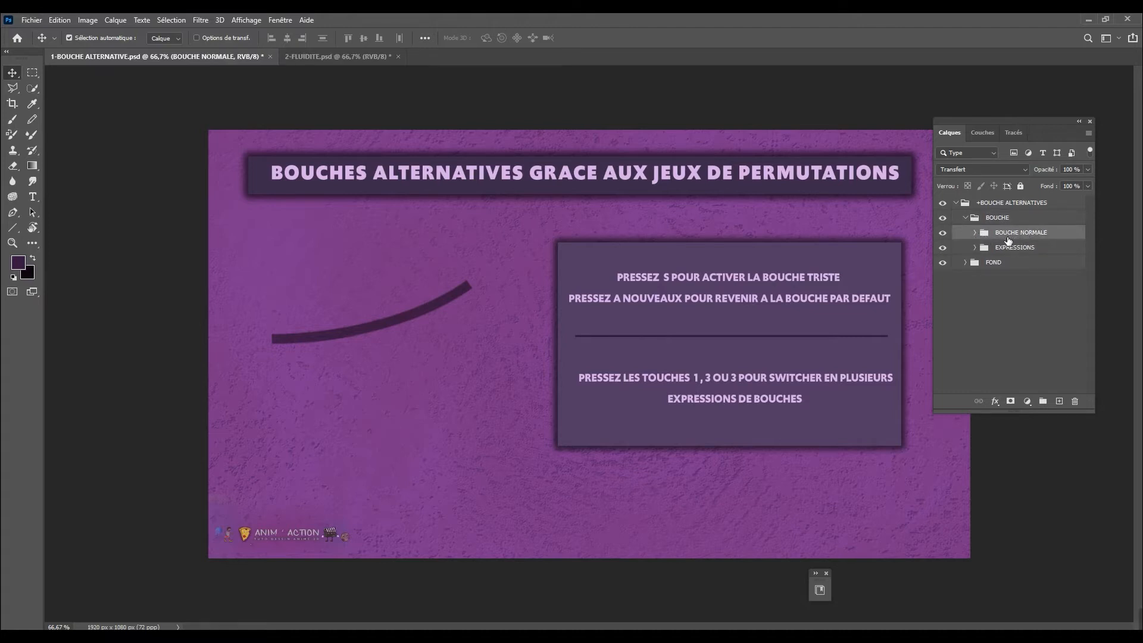
Preview the viseme layers of the BOUCHE NORMALE group one at a time, then show only Neutral again and collapse the group
{"action": "left_click", "coordinate": [975, 233]}
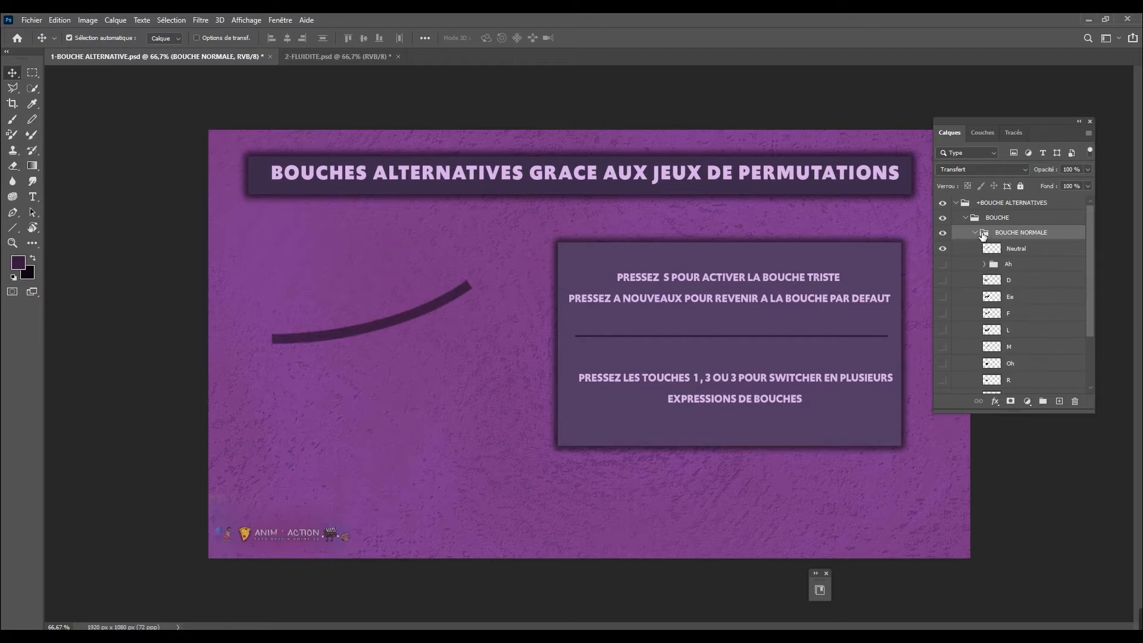
{"action": "scroll", "coordinate": [988, 254], "scroll_direction": "down", "scroll_amount": 1}
{"action": "left_click", "coordinate": [943, 219]}
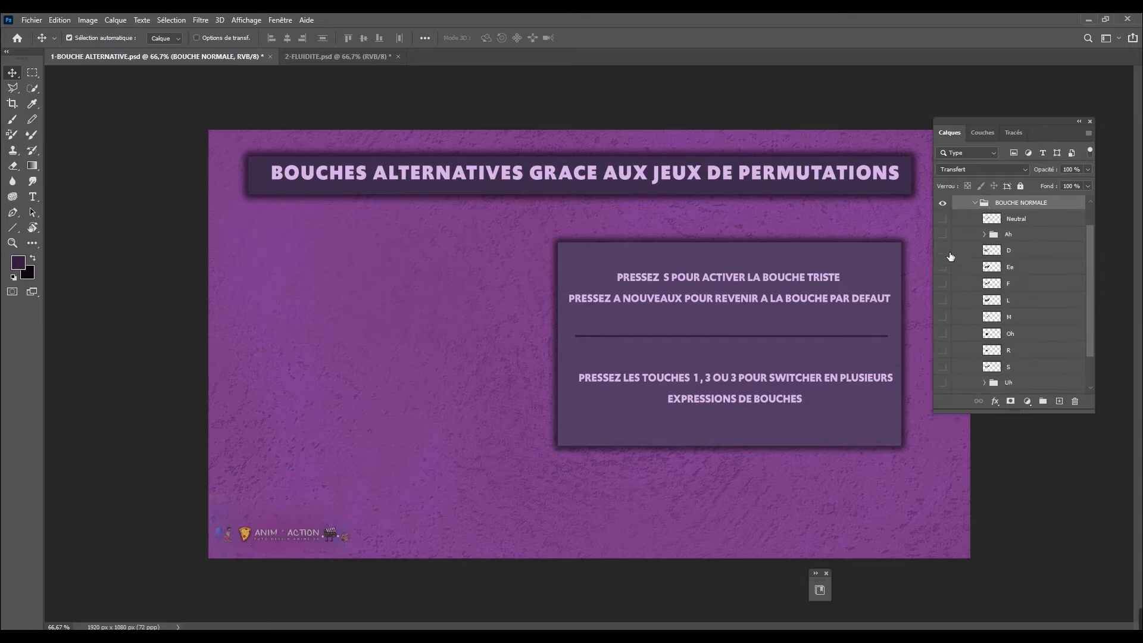
{"action": "left_click", "coordinate": [942, 250]}
{"action": "left_click", "coordinate": [942, 267]}
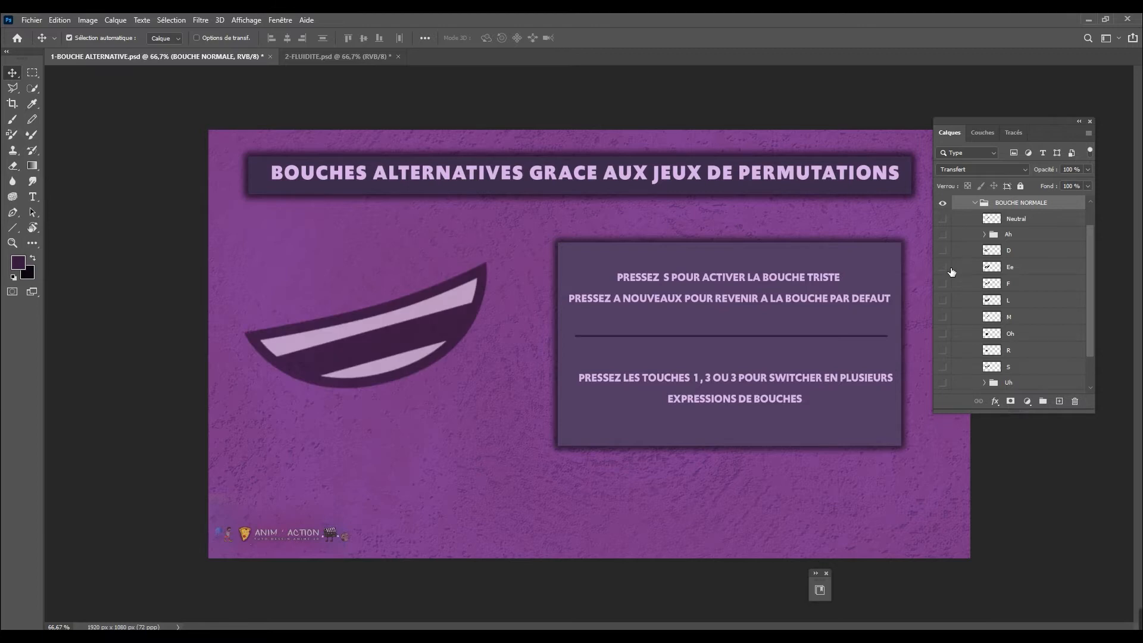
{"action": "left_click", "coordinate": [942, 267]}
{"action": "left_click", "coordinate": [942, 283]}
{"action": "left_click", "coordinate": [942, 284]}
{"action": "left_click", "coordinate": [942, 300]}
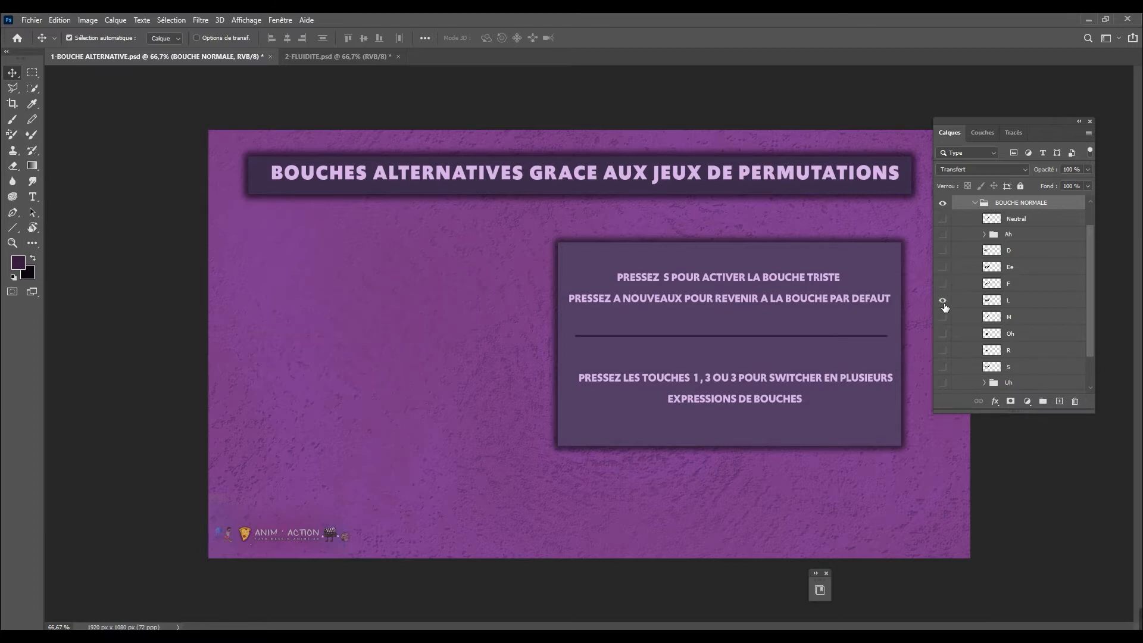
{"action": "left_click", "coordinate": [943, 300]}
{"action": "left_click", "coordinate": [943, 317]}
{"action": "left_click", "coordinate": [942, 317]}
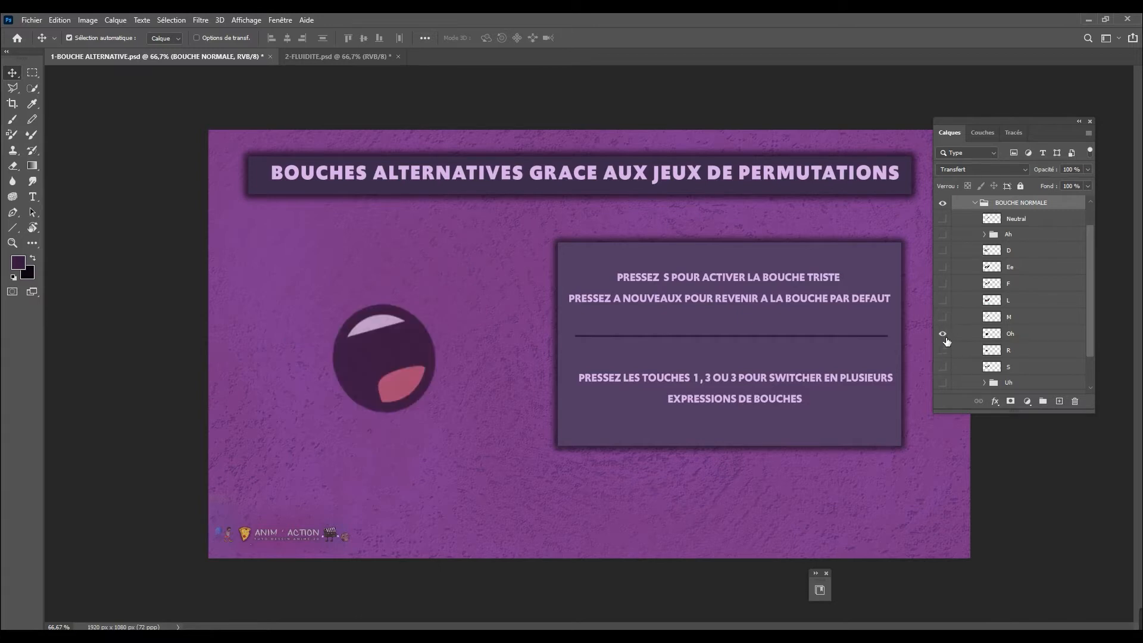
{"action": "left_click", "coordinate": [942, 334]}
{"action": "left_click", "coordinate": [942, 367]}
{"action": "left_click", "coordinate": [943, 367]}
{"action": "left_click", "coordinate": [942, 382]}
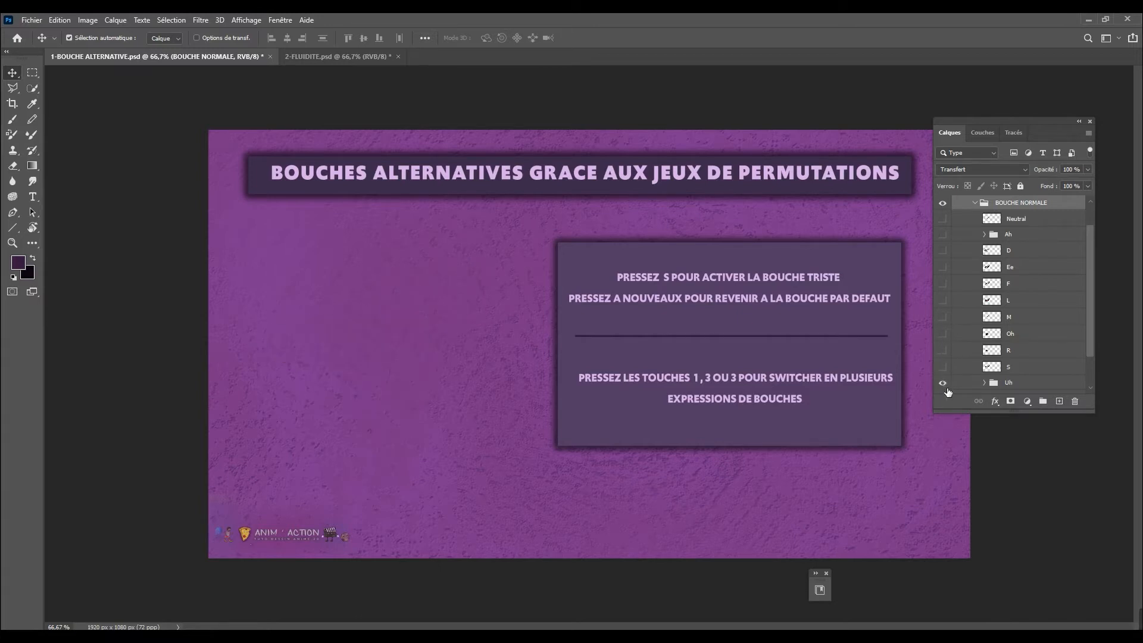
{"action": "scroll", "coordinate": [948, 369], "scroll_direction": "down", "scroll_amount": 1}
{"action": "left_click", "coordinate": [943, 337]}
{"action": "left_click", "coordinate": [942, 338]}
{"action": "left_click", "coordinate": [942, 353]}
{"action": "scroll", "coordinate": [975, 302], "scroll_direction": "up", "scroll_amount": 3}
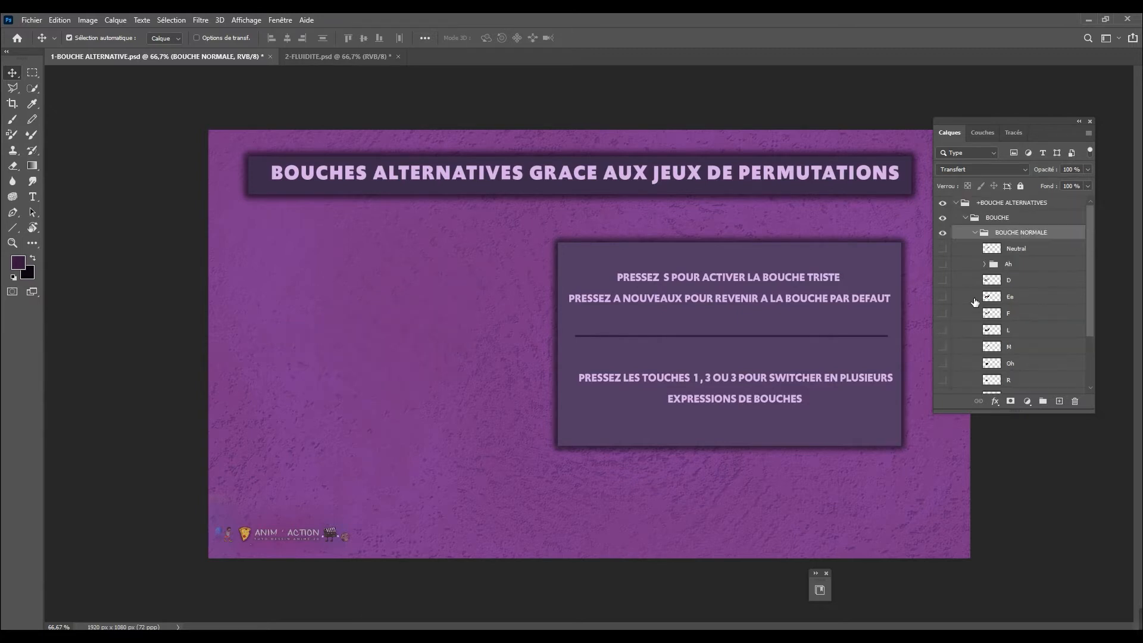
{"action": "left_click", "coordinate": [943, 249]}
{"action": "left_click", "coordinate": [975, 232]}
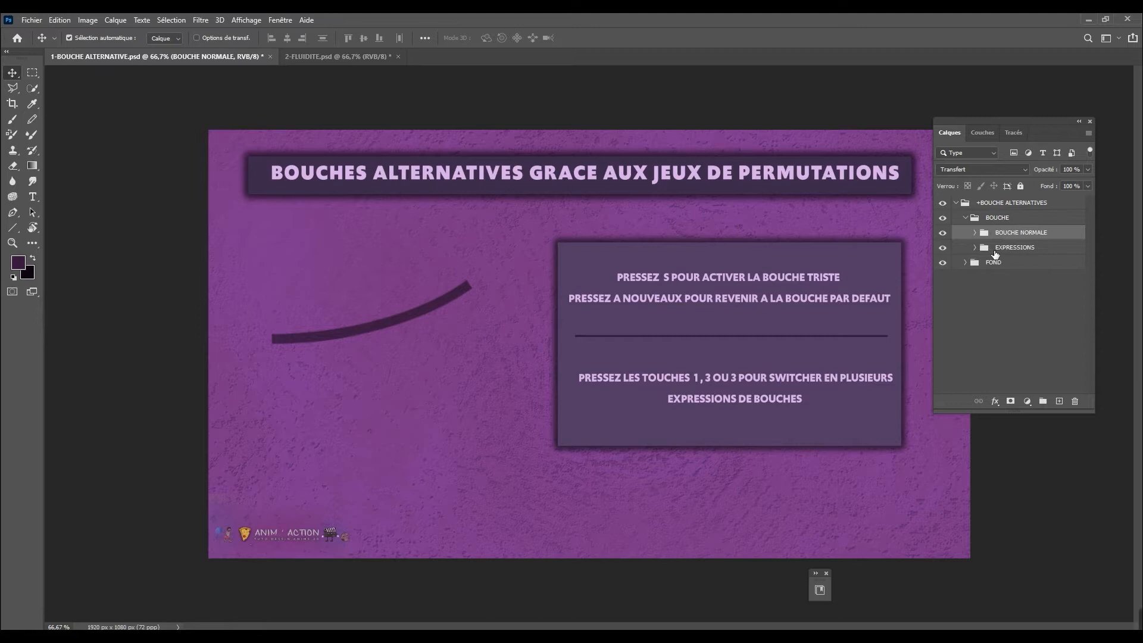
Preview the Surprised and SMILE mouths in the EXPRESSIONS group, then hide them and collapse the group
{"action": "left_click", "coordinate": [980, 248]}
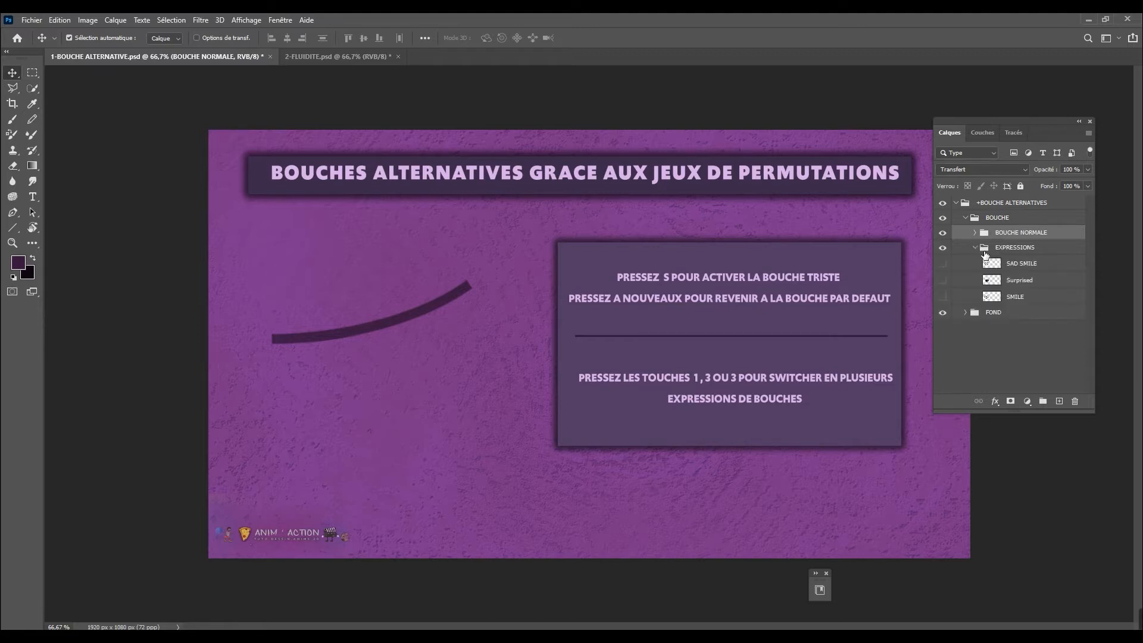
{"action": "left_click", "coordinate": [945, 280]}
{"action": "left_click", "coordinate": [943, 280]}
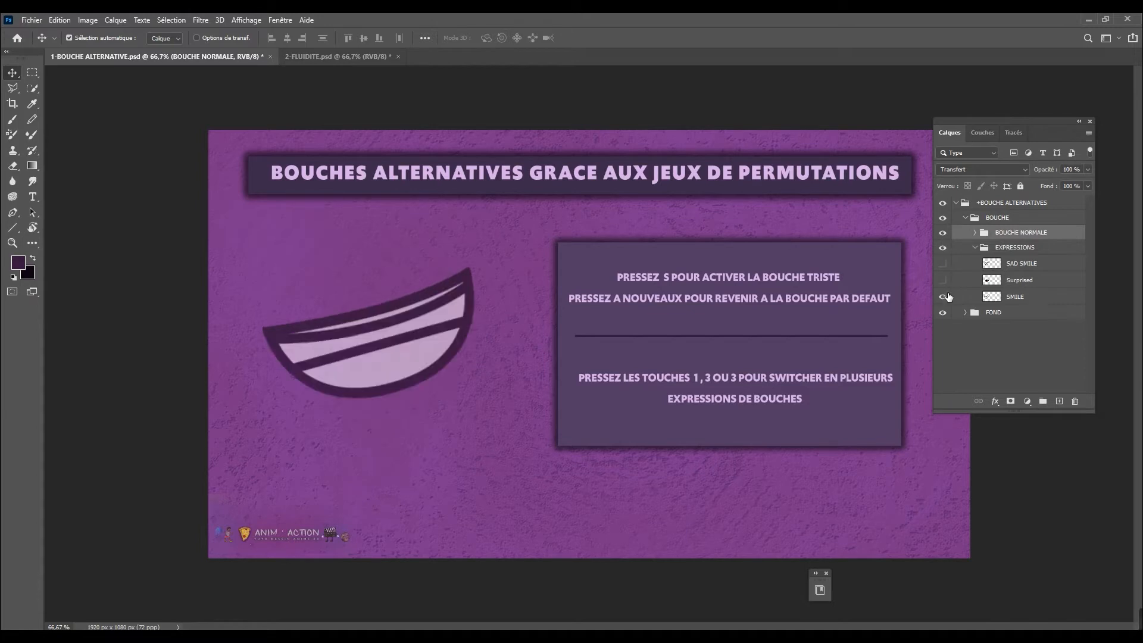
{"action": "left_click", "coordinate": [945, 296]}
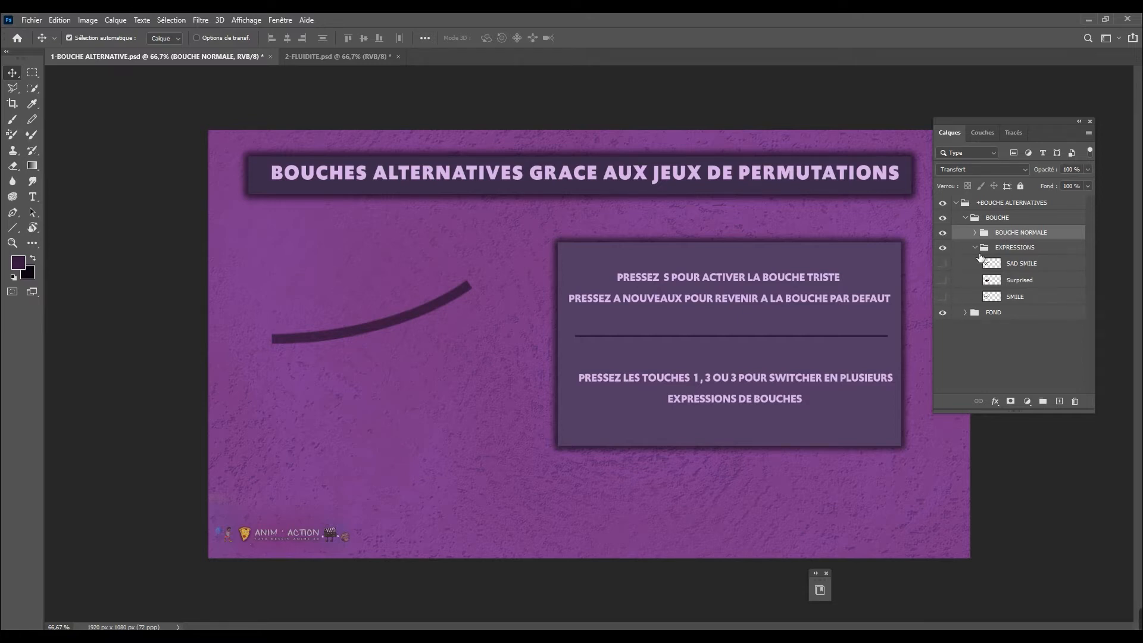
{"action": "left_click", "coordinate": [975, 248]}
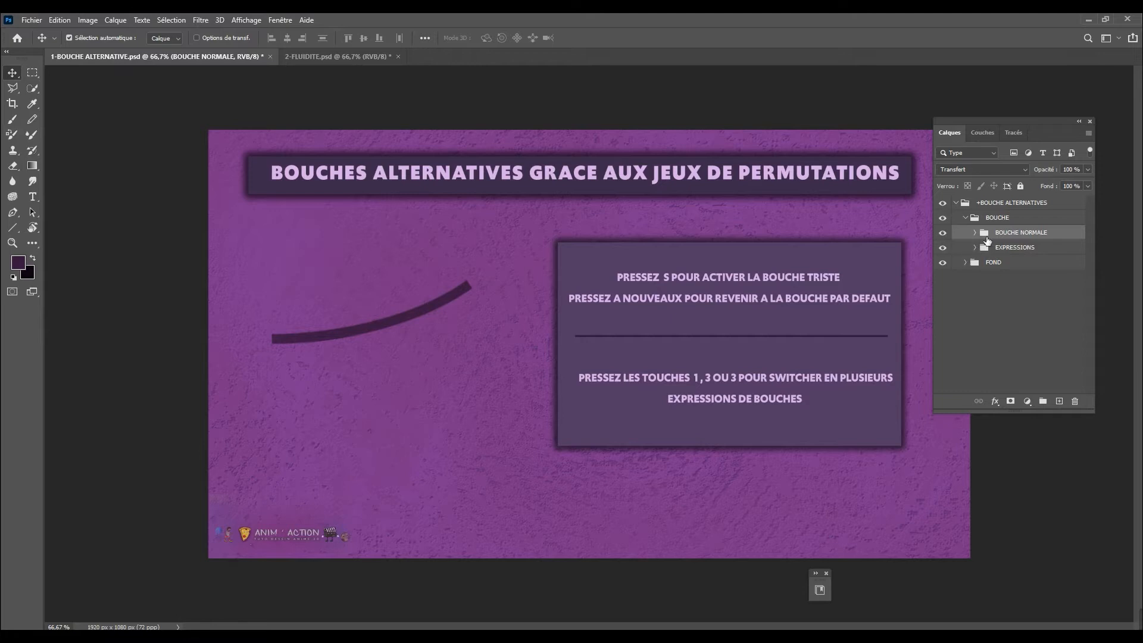
Check the D and Ee mouths in the BOUCHE NORMALE group again, leaving them hidden and the group collapsed
{"action": "left_click", "coordinate": [975, 220]}
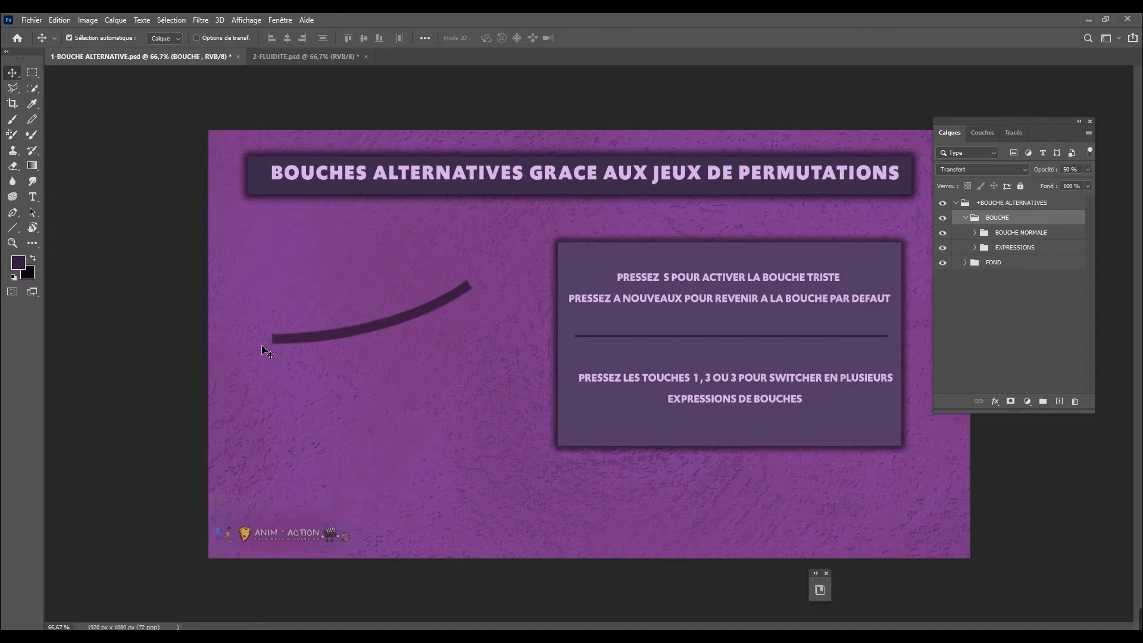
{"action": "left_click", "coordinate": [976, 233]}
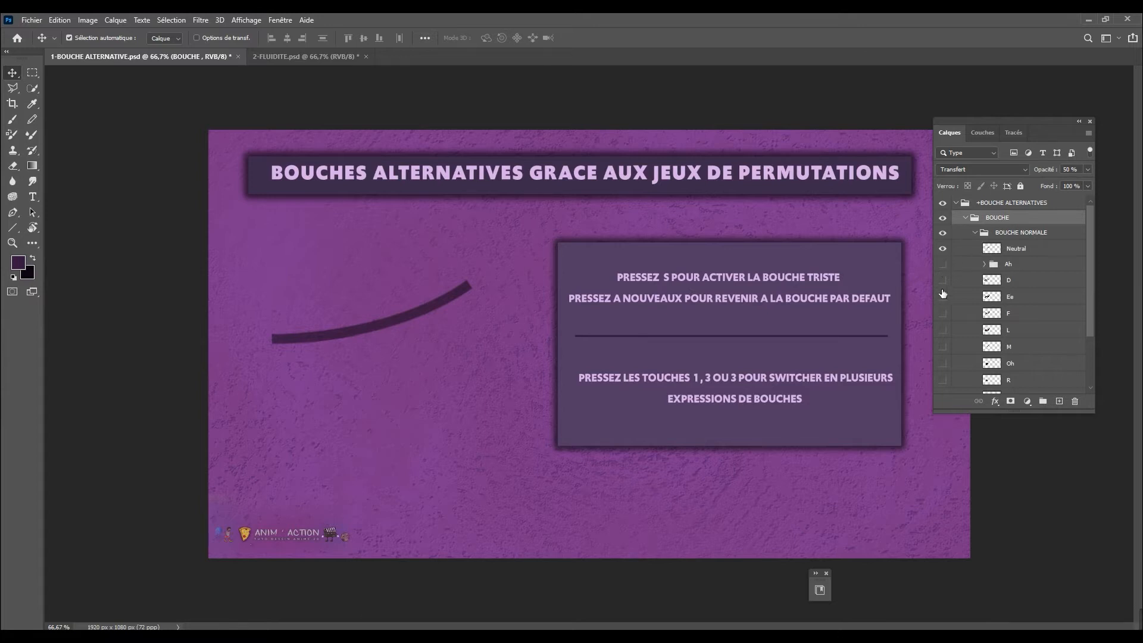
{"action": "left_click", "coordinate": [943, 280]}
{"action": "left_click", "coordinate": [943, 296]}
{"action": "left_click", "coordinate": [943, 296]}
{"action": "left_click", "coordinate": [943, 296]}
{"action": "left_click", "coordinate": [974, 233]}
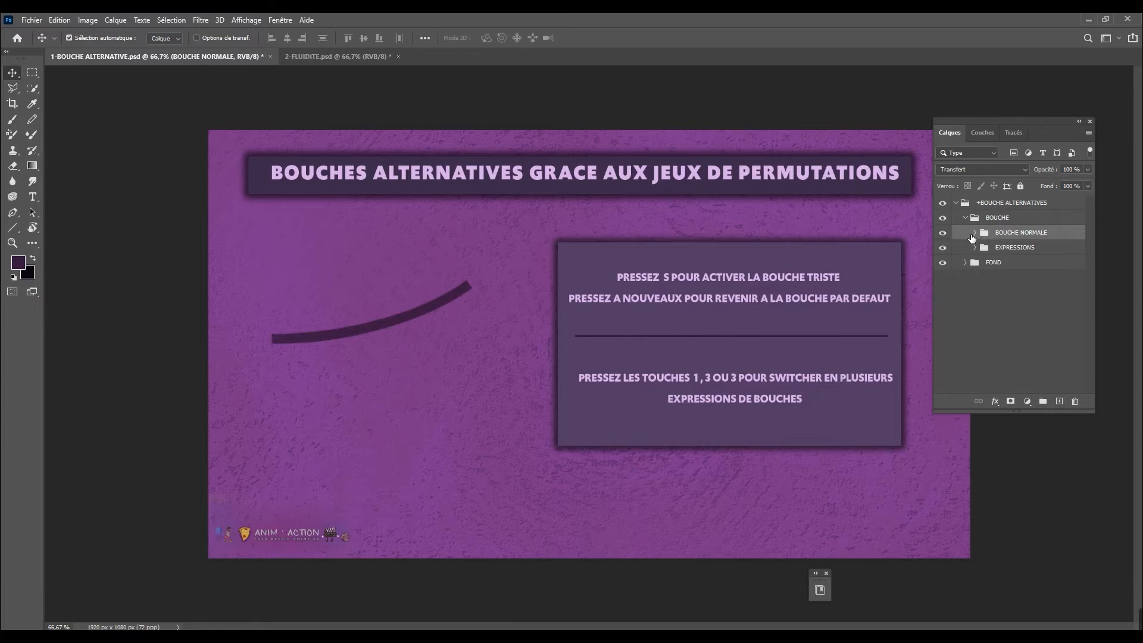
Duplicate the BOUCHE NORMALE group within the BOUCHE group
{"action": "double_click", "coordinate": [1017, 229]}
{"action": "key", "text": "Return"}
{"action": "key", "text": "ctrl+j"}
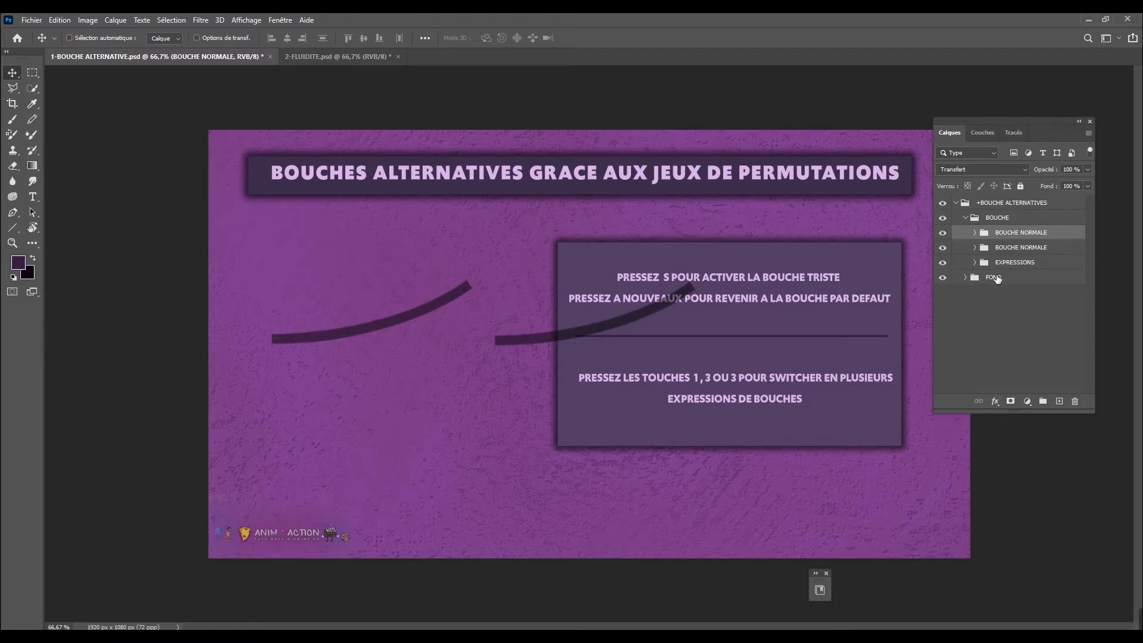
Rotate the duplicated mouth group upside down with Free Transform and position it over the original mouth
{"action": "key", "text": "ctrl+t"}
{"action": "mouse_move", "coordinate": [534, 334]}
{"action": "left_mouse_down"}
{"action": "mouse_move", "coordinate": [398, 345]}
{"action": "mouse_move", "coordinate": [377, 334]}
{"action": "left_mouse_up"}
{"action": "mouse_move", "coordinate": [523, 255]}
{"action": "left_mouse_down"}
{"action": "mouse_move", "coordinate": [487, 382]}
{"action": "mouse_move", "coordinate": [378, 463]}
{"action": "mouse_move", "coordinate": [265, 434]}
{"action": "mouse_move", "coordinate": [275, 443]}
{"action": "left_mouse_up"}
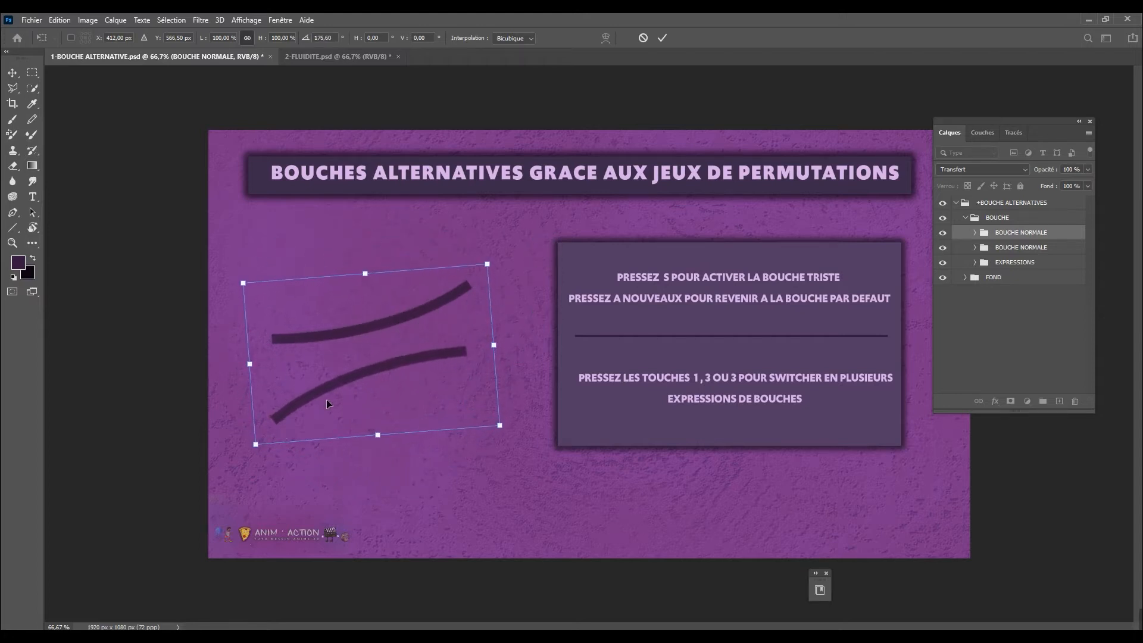
{"action": "left_click_drag", "start_coordinate": [348, 382], "coordinate": [351, 323]}
{"action": "left_click_drag", "start_coordinate": [528, 357], "coordinate": [522, 368]}
{"action": "key", "text": "Return"}
Rename the duplicated mouth group to BOUCHE PAS CONTENT
{"action": "double_click", "coordinate": [1010, 233]}
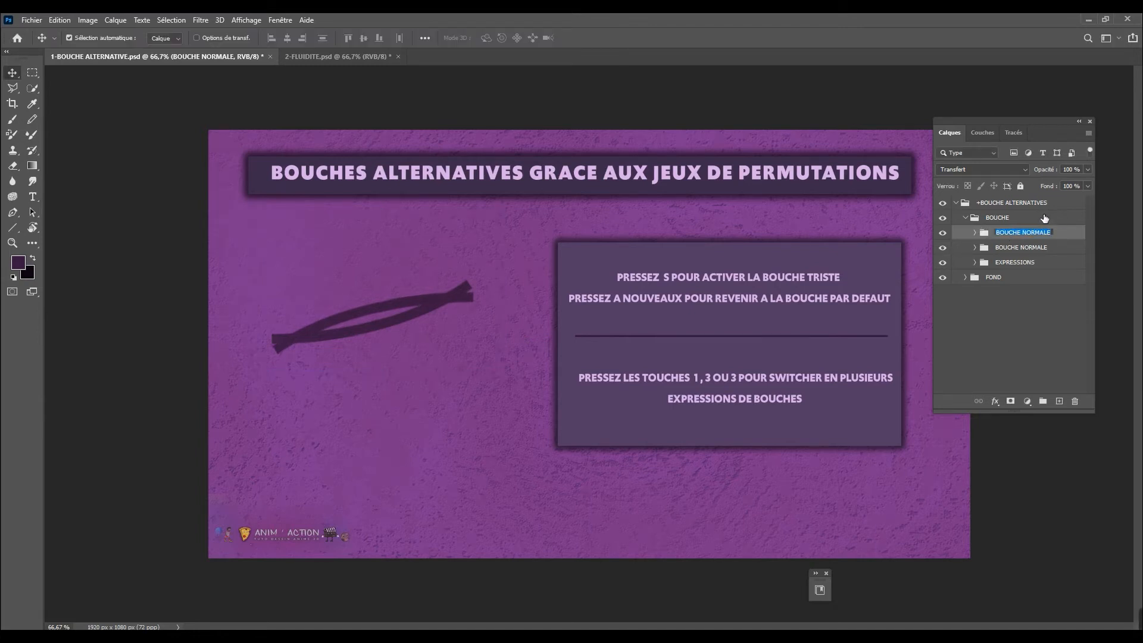
{"action": "type", "text": "BOUCHE PAS CONTENT"}
{"action": "key", "text": "Return"}
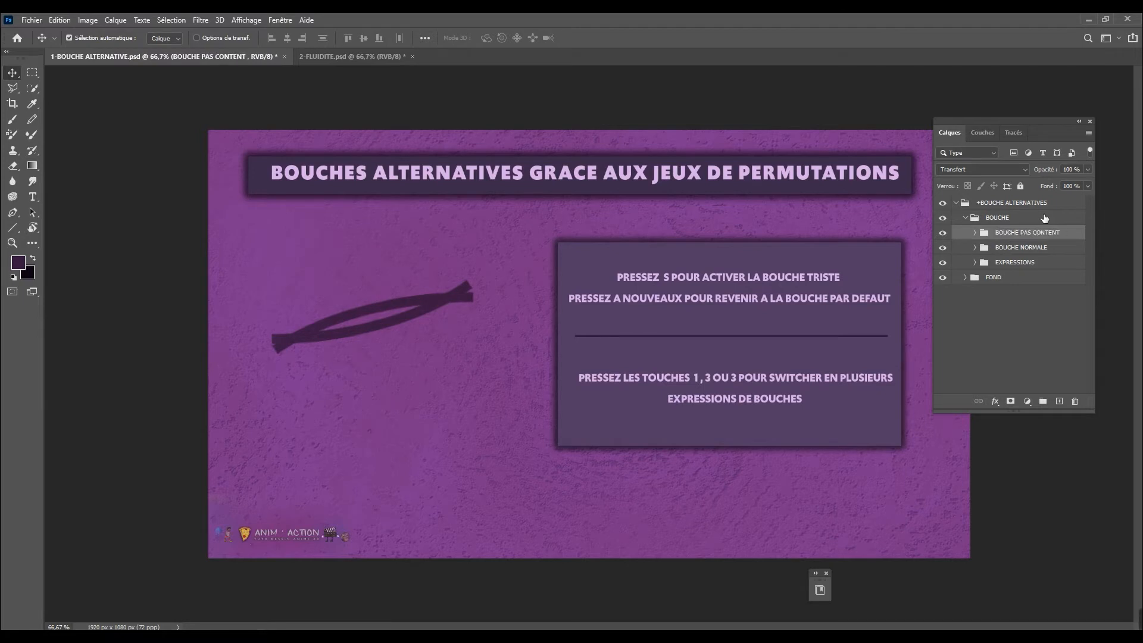
Hide the BOUCHE PAS CONTENT group, leave it collapsed and save the PSD
{"action": "left_click", "coordinate": [975, 232]}
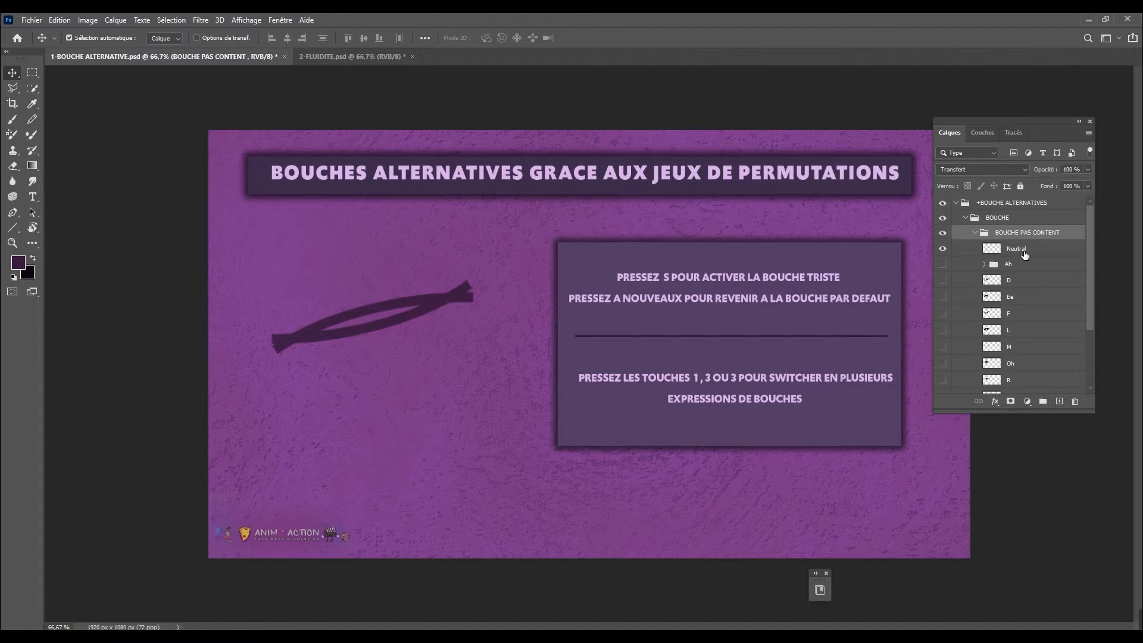
{"action": "left_click", "coordinate": [945, 235]}
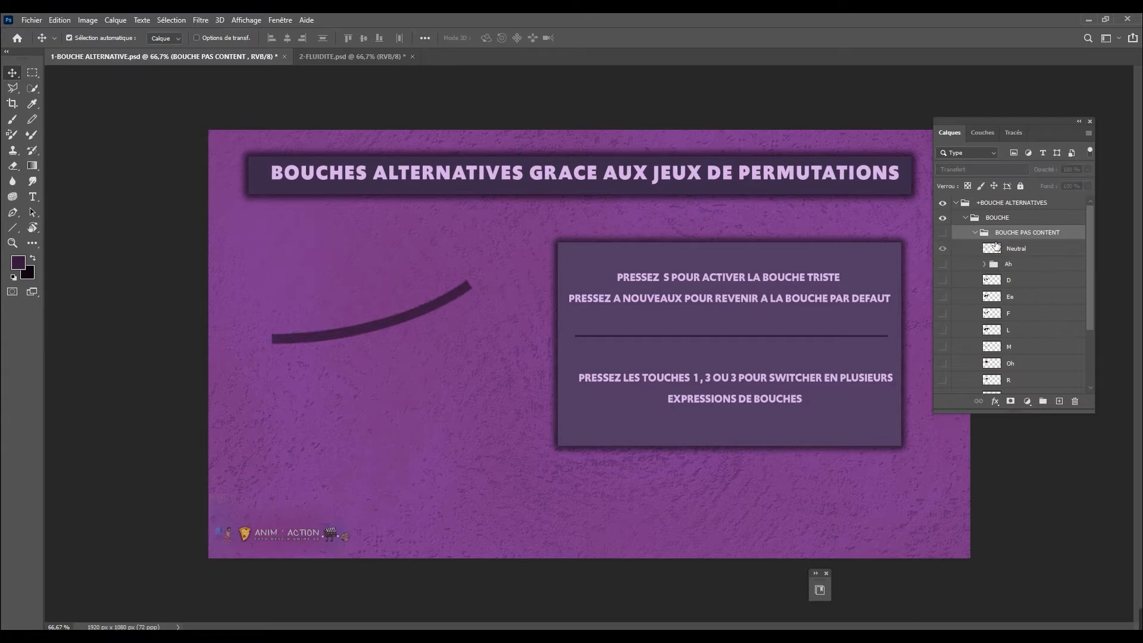
{"action": "left_click", "coordinate": [976, 233]}
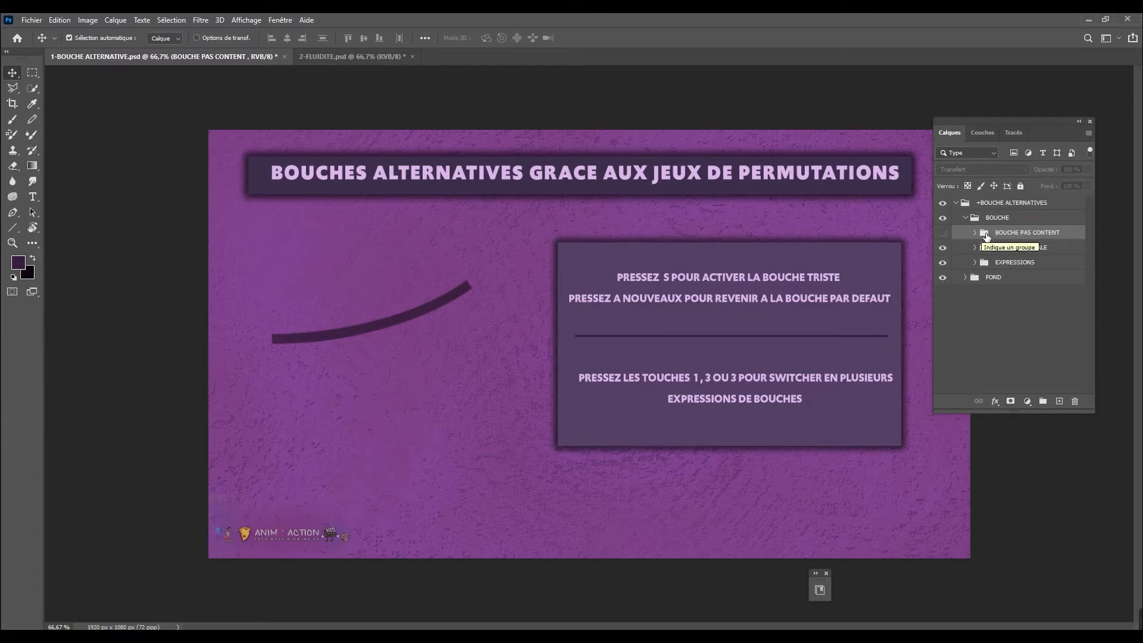
{"action": "key", "text": "ctrl+s"}
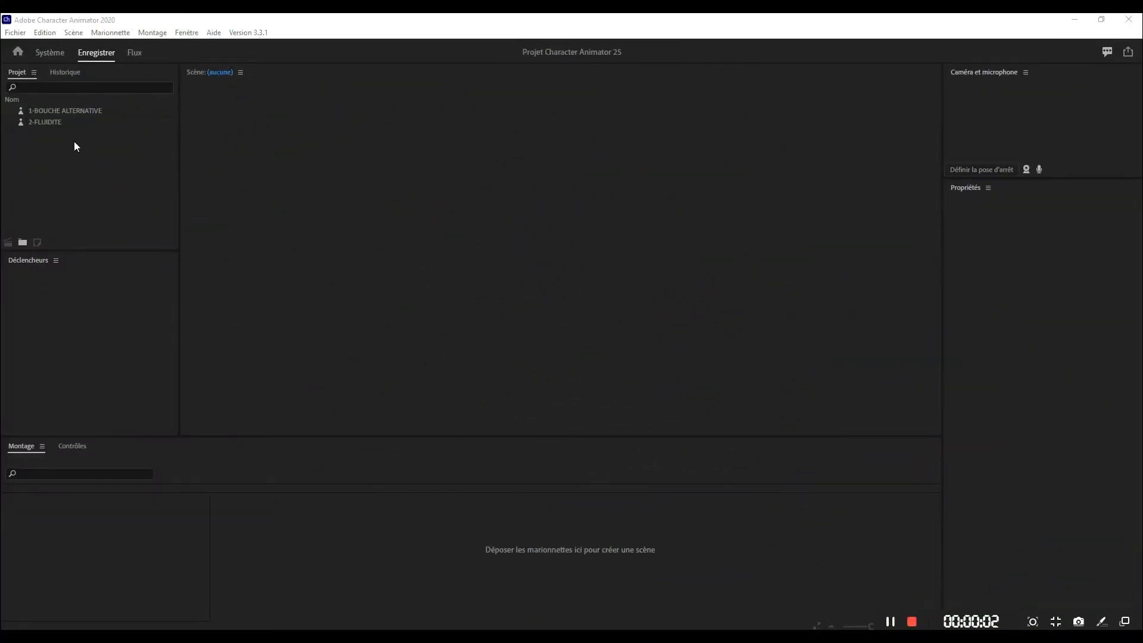
In Character Animator, create a scene from the 1-BOUCHE ALTERNATIVE puppet and open the puppet for rigging
{"action": "left_click", "coordinate": [79, 112]}
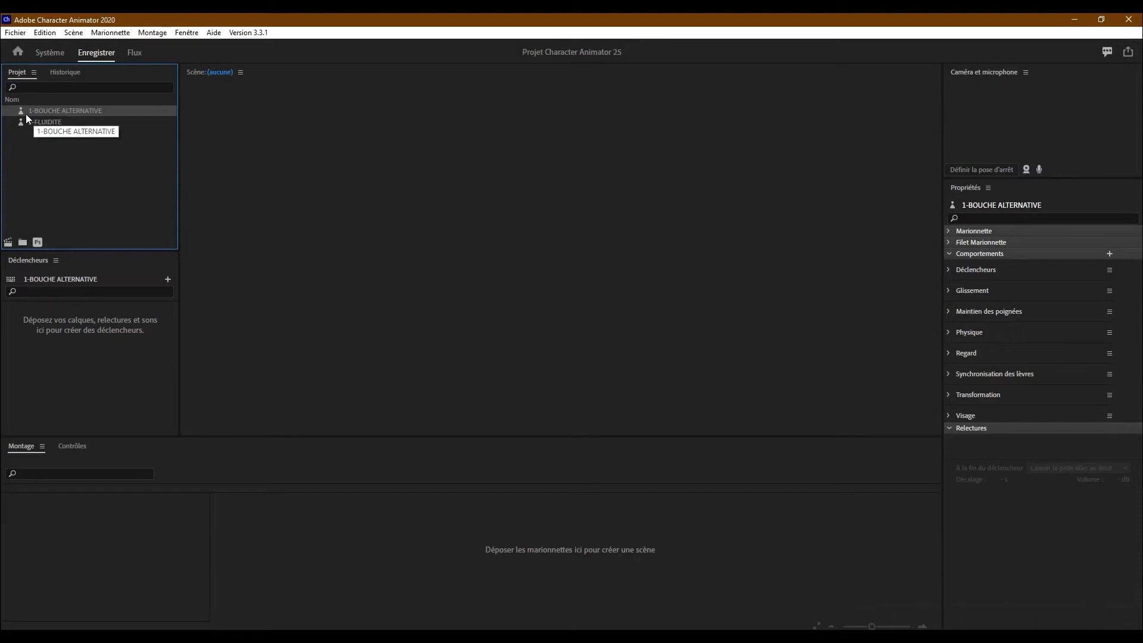
{"action": "left_click", "coordinate": [9, 244]}
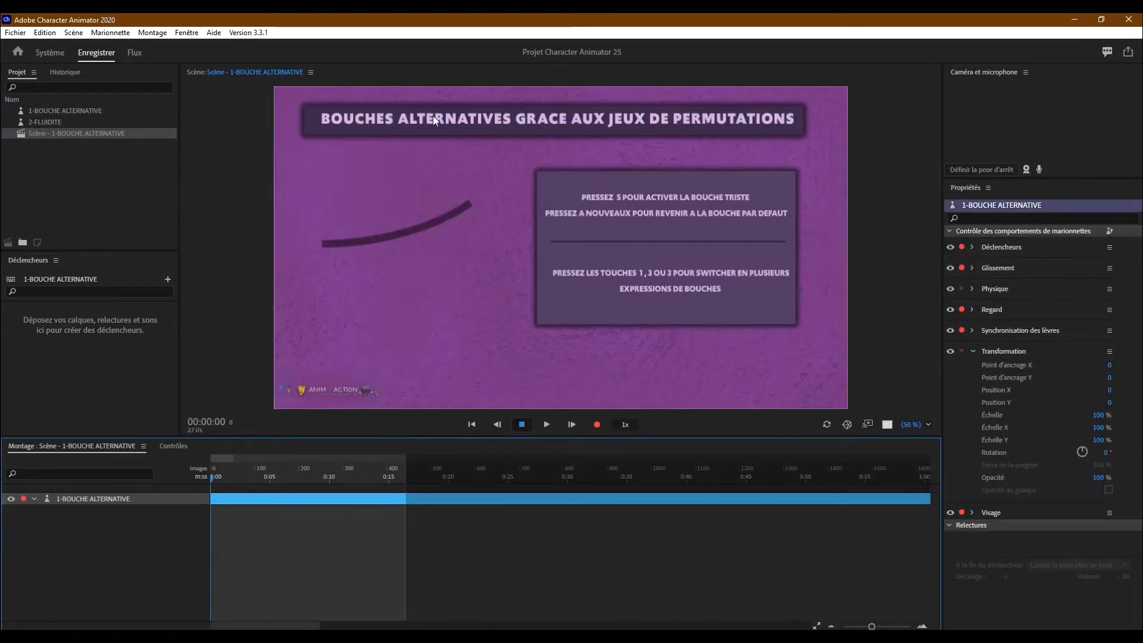
{"action": "left_click", "coordinate": [37, 56]}
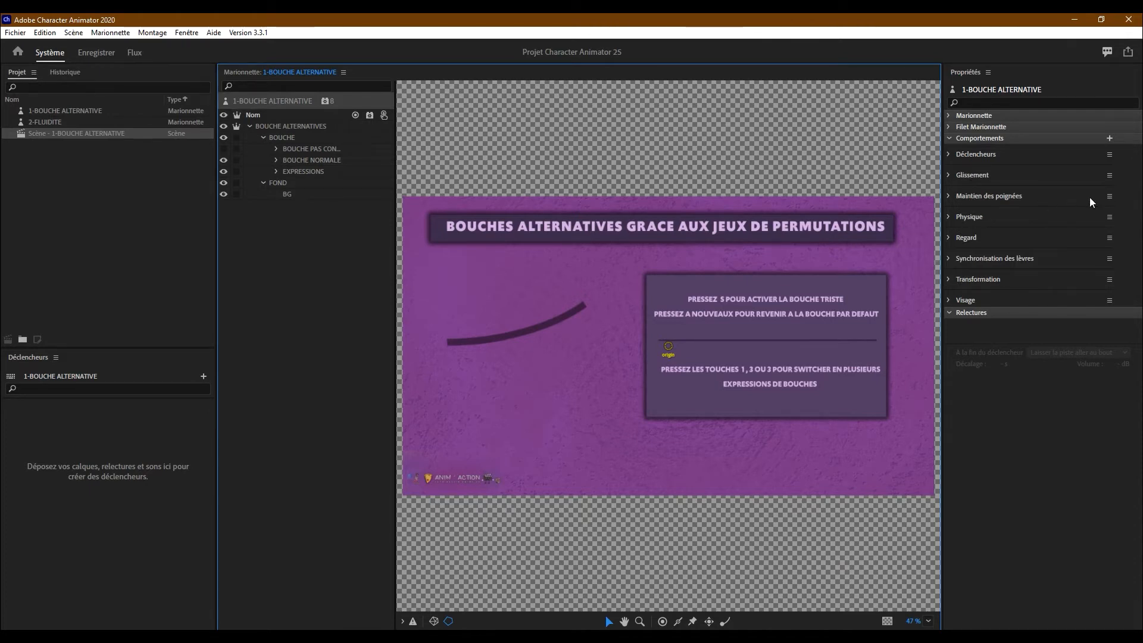
Remove the Maintien des poignées and Regard behaviors from the 1-BOUCHE ALTERNATIVE puppet
{"action": "left_click", "coordinate": [1105, 194]}
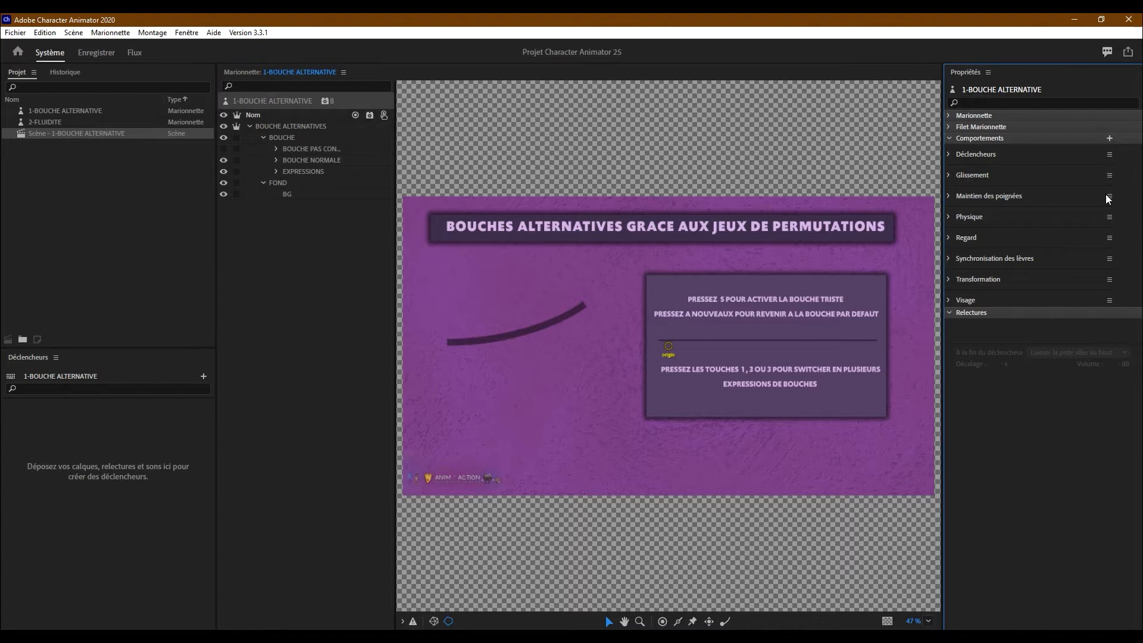
{"action": "left_click", "coordinate": [1110, 197]}
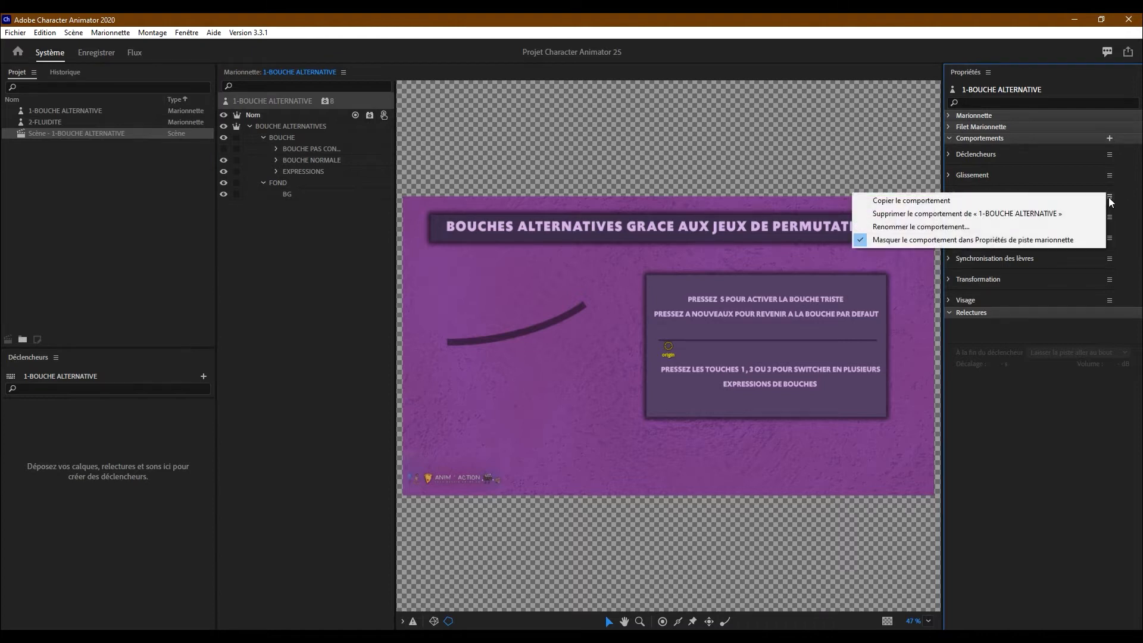
{"action": "left_click", "coordinate": [899, 214]}
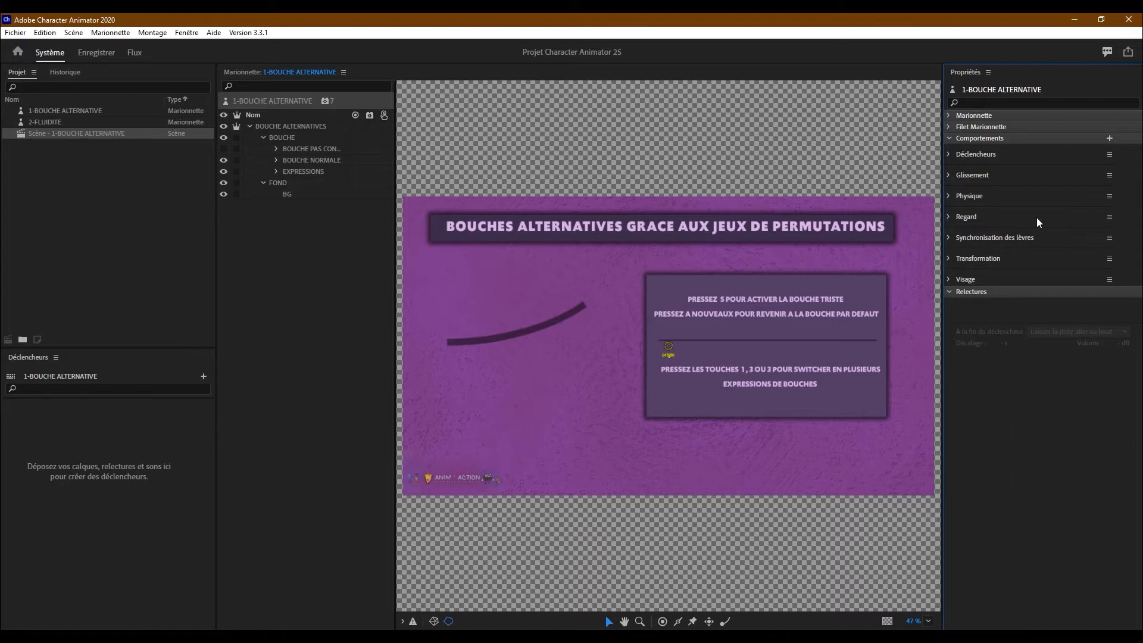
{"action": "left_click", "coordinate": [1109, 217]}
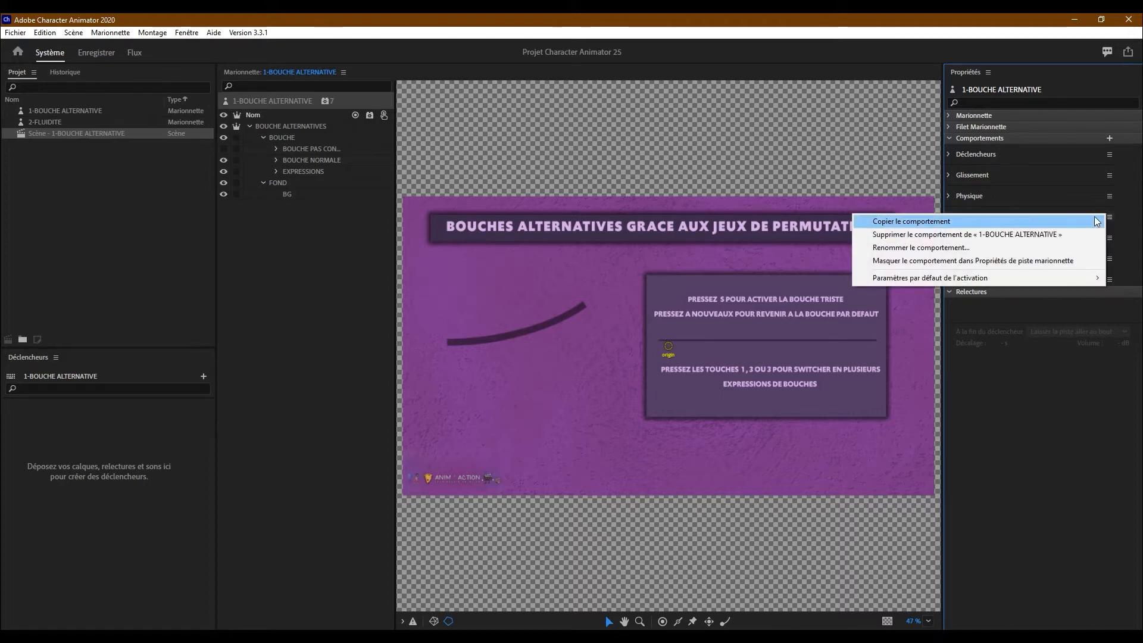
{"action": "left_click", "coordinate": [919, 236]}
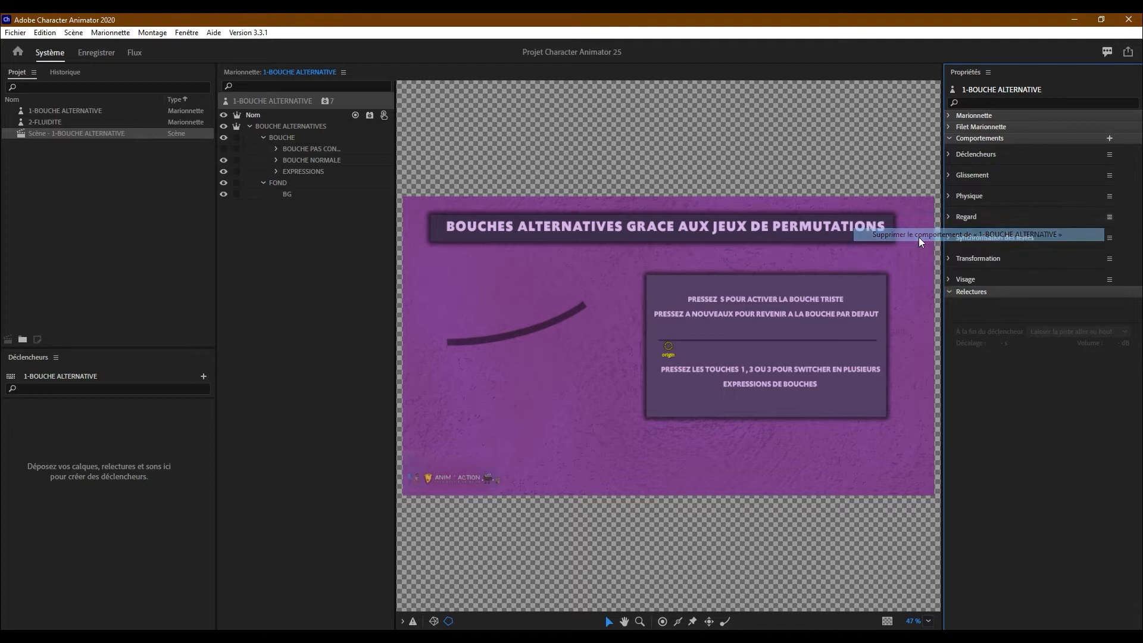
Remove the Transformation and Visage behaviors from the 1-BOUCHE ALTERNATIVE puppet
{"action": "left_click", "coordinate": [1108, 238]}
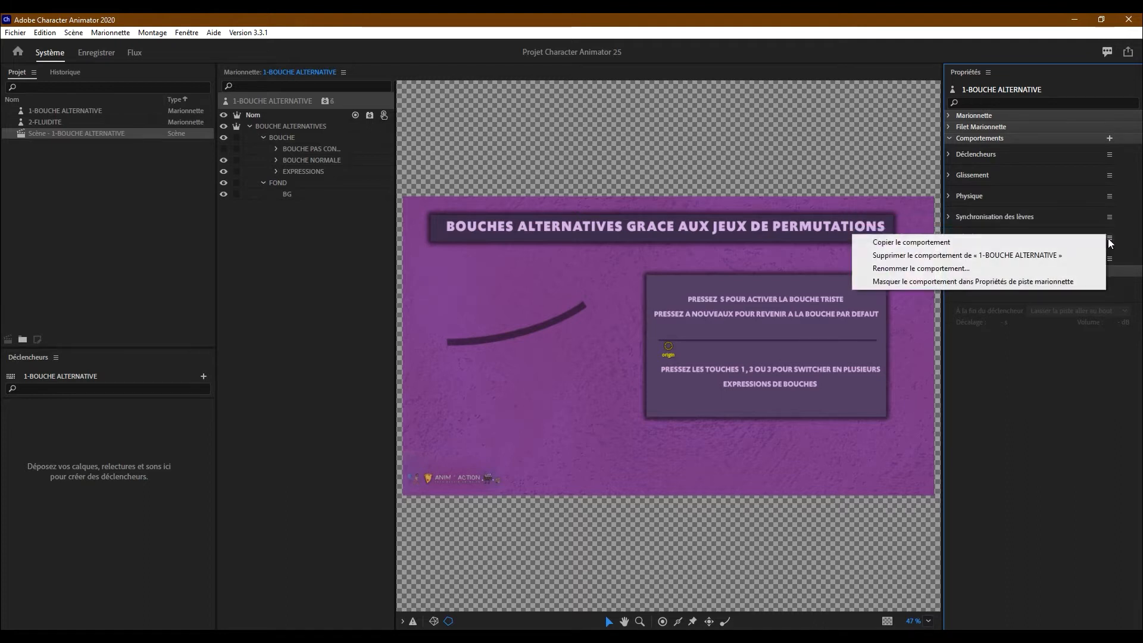
{"action": "left_click", "coordinate": [908, 258]}
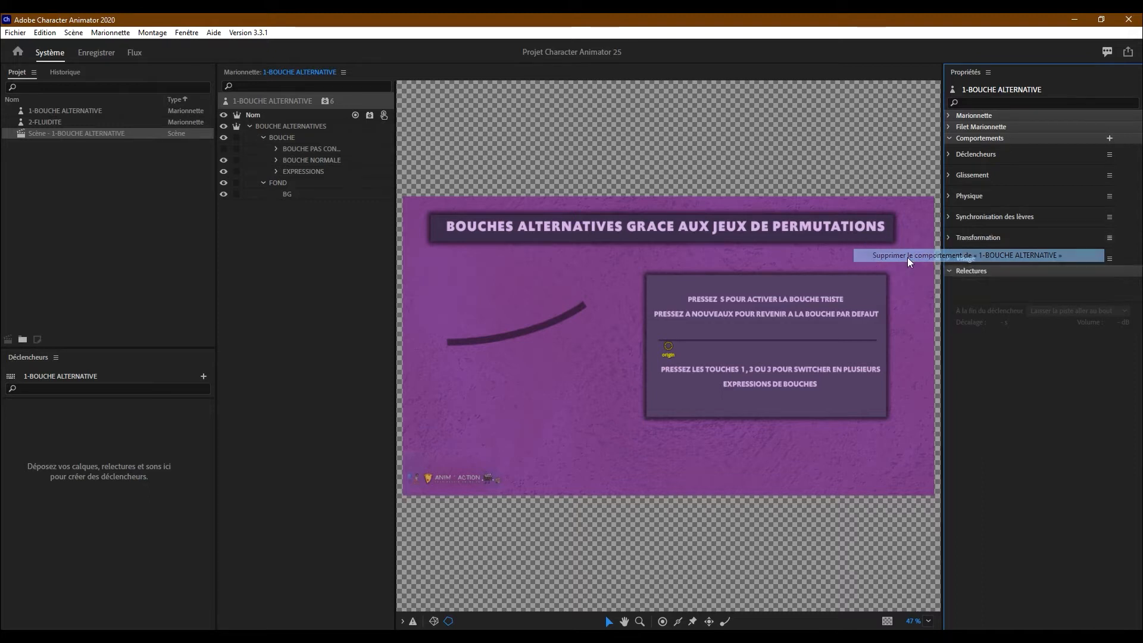
{"action": "left_click", "coordinate": [1109, 237]}
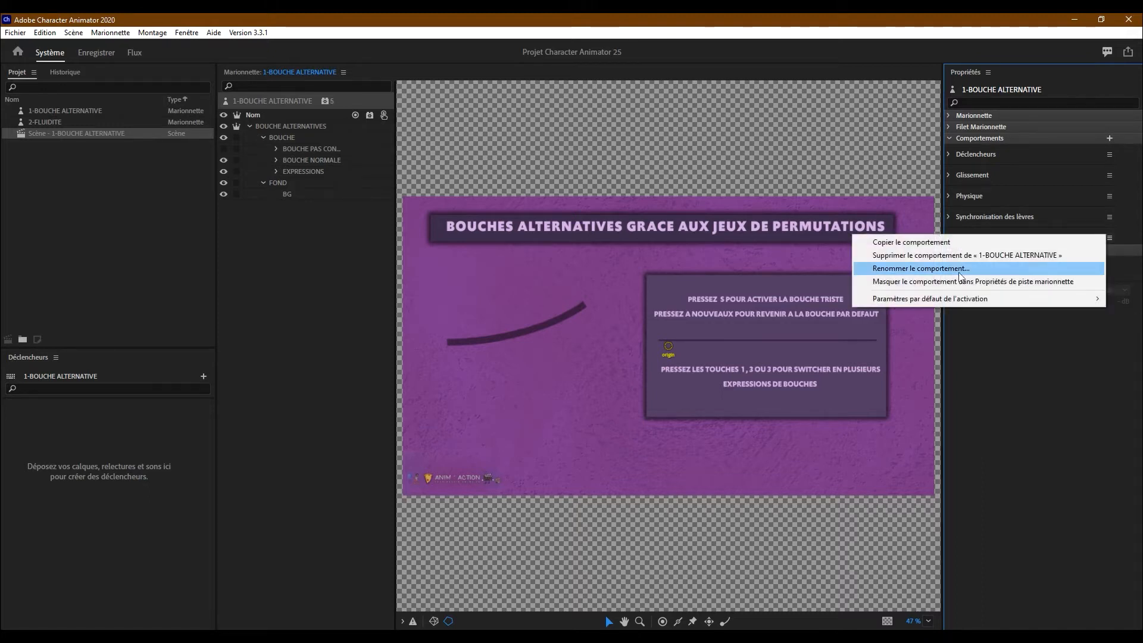
{"action": "left_click", "coordinate": [936, 256]}
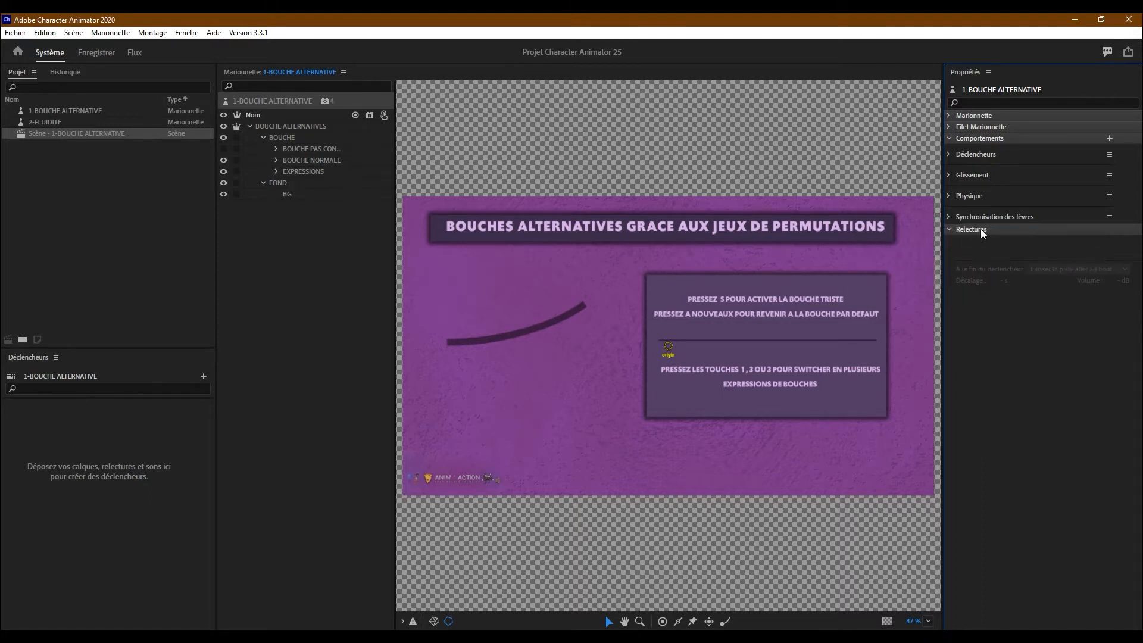
Remove the Glissement and Physique behaviors from the 1-BOUCHE ALTERNATIVE puppet, keeping Déclencheurs and Synchronisation des lèvres
{"action": "left_click", "coordinate": [1109, 175]}
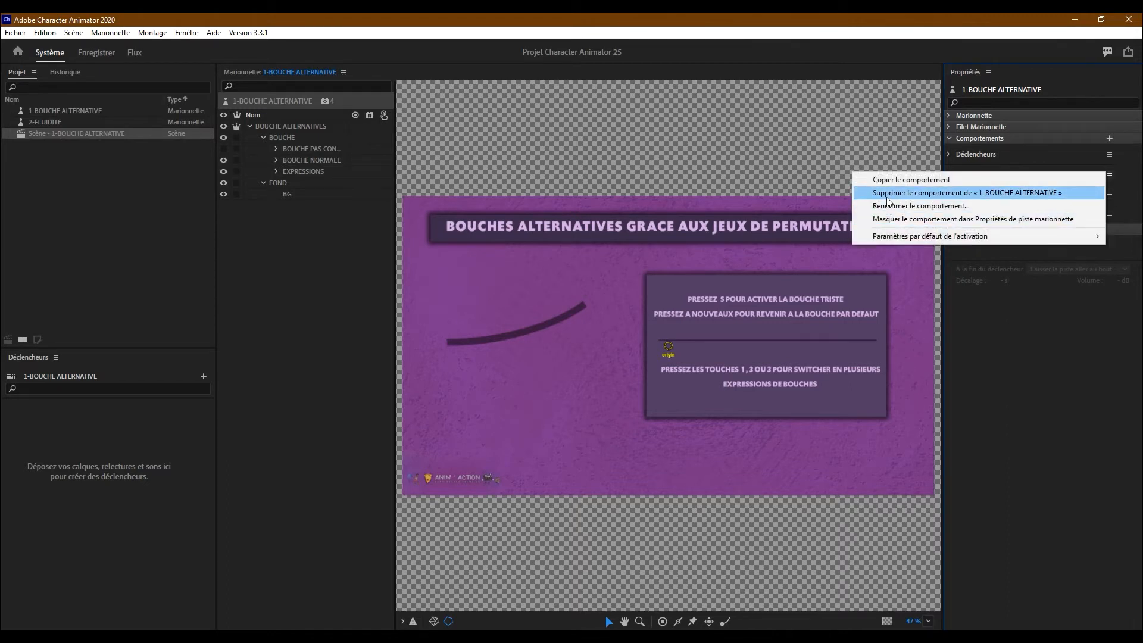
{"action": "left_click", "coordinate": [887, 199]}
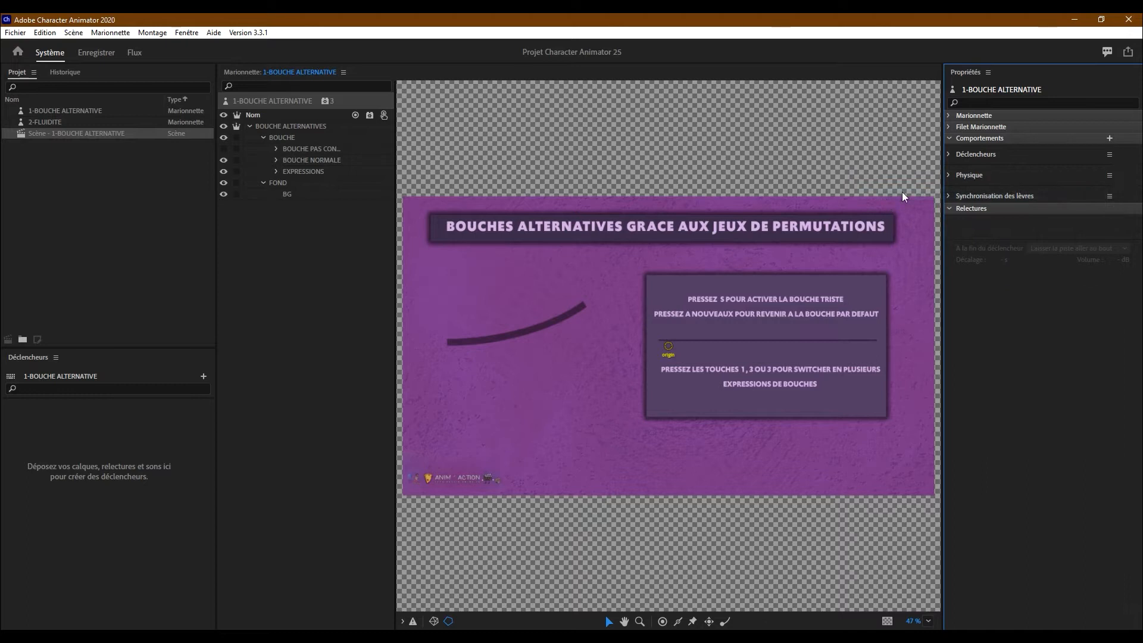
{"action": "left_click", "coordinate": [1111, 175]}
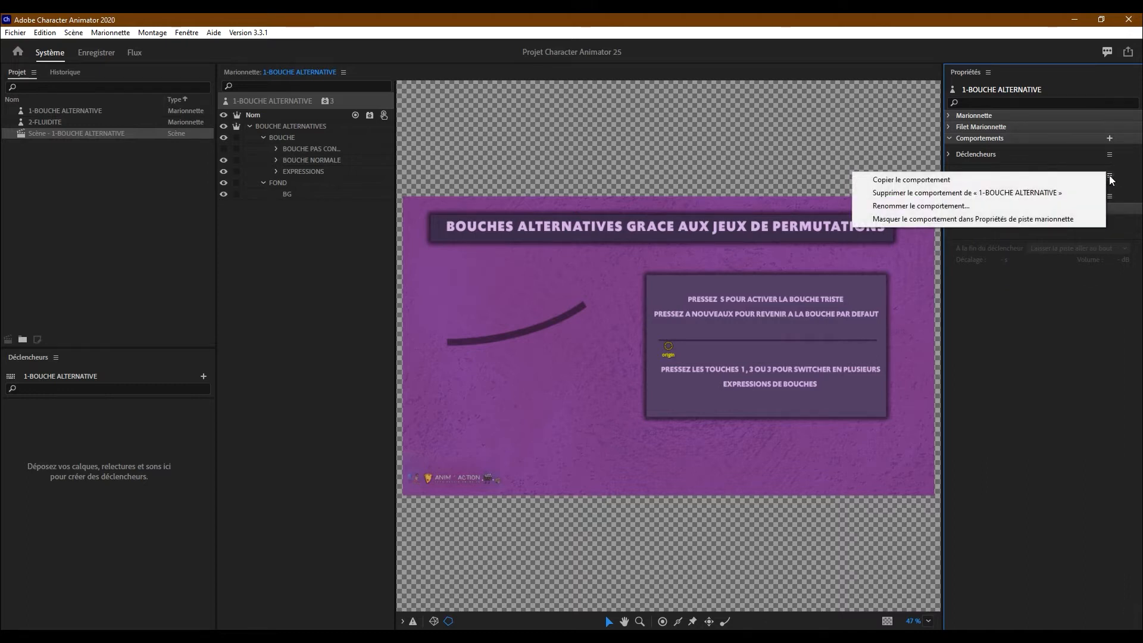
{"action": "left_click", "coordinate": [900, 192]}
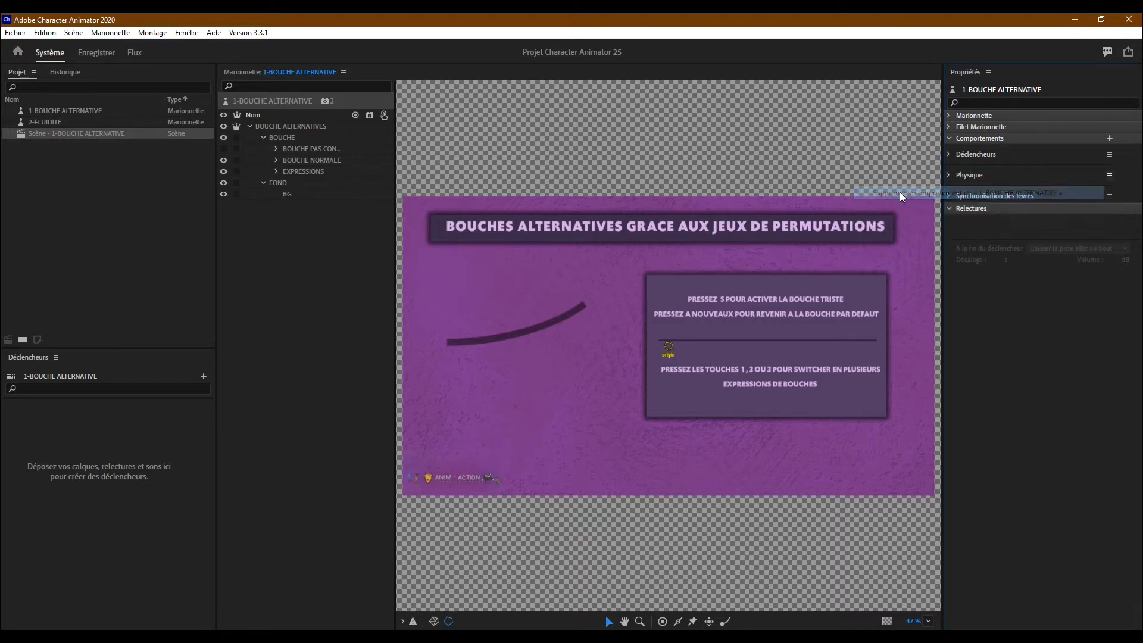
Tag both the BOUCHE PAS CONTENT and BOUCHE NORMALE groups as Bouche (mouth group)
{"action": "left_click", "coordinate": [284, 137]}
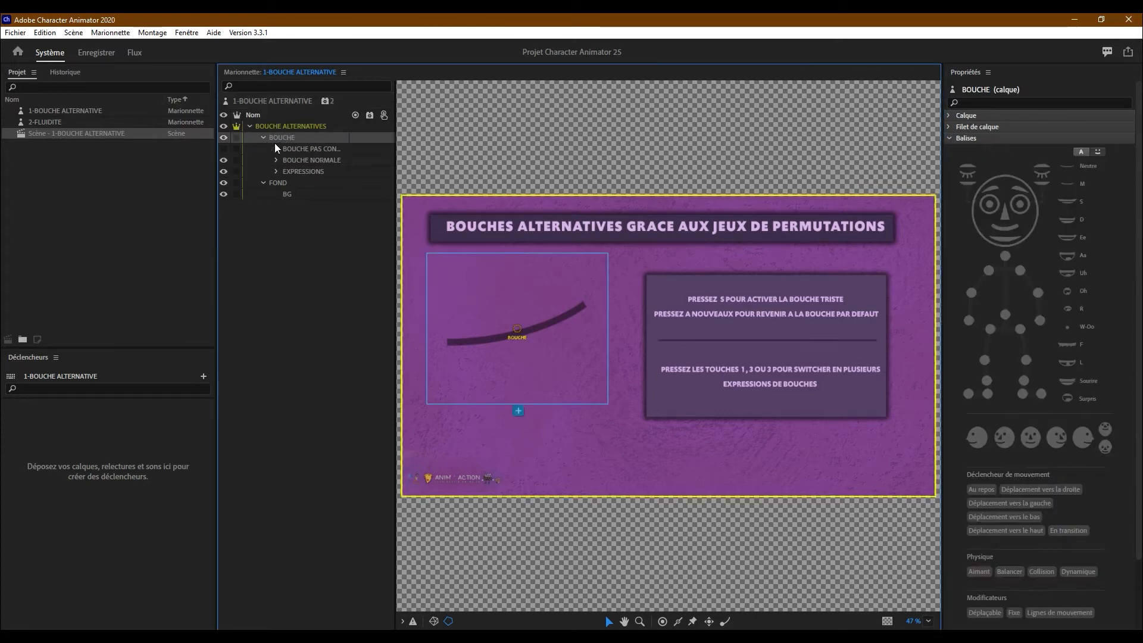
{"action": "left_click", "coordinate": [308, 153]}
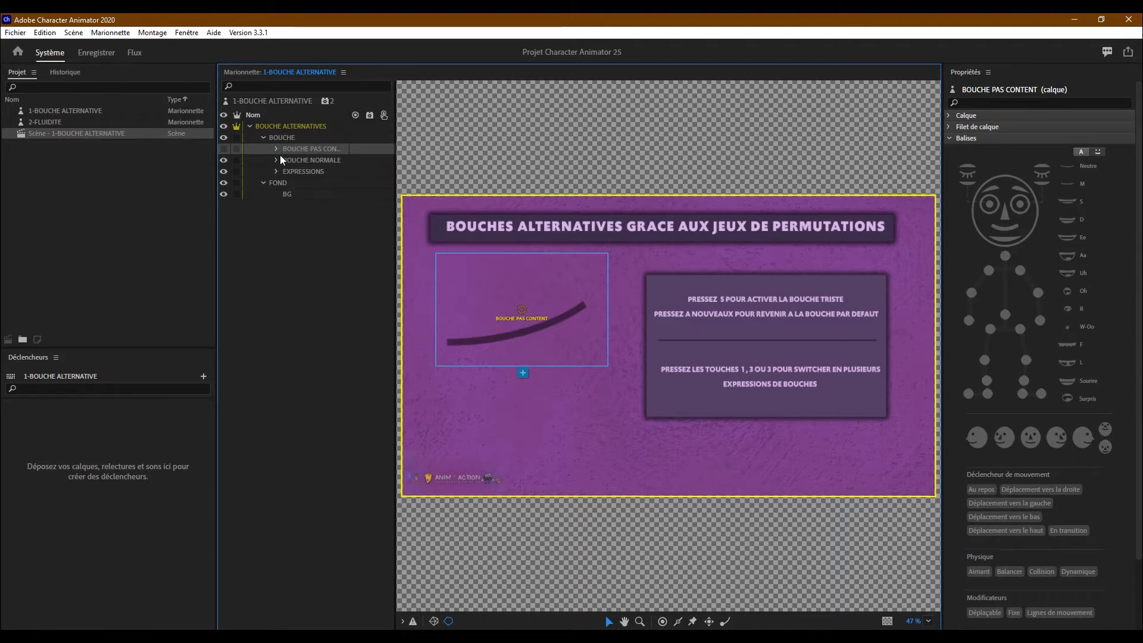
{"action": "left_click", "coordinate": [1006, 227]}
{"action": "left_click", "coordinate": [1006, 227]}
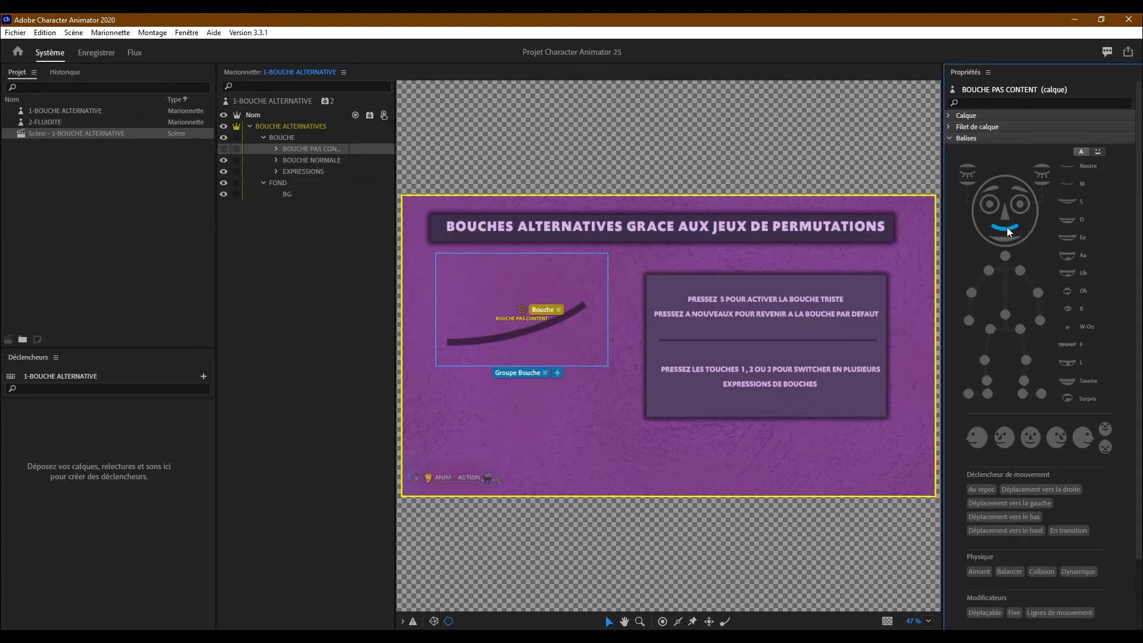
{"action": "left_click", "coordinate": [297, 159]}
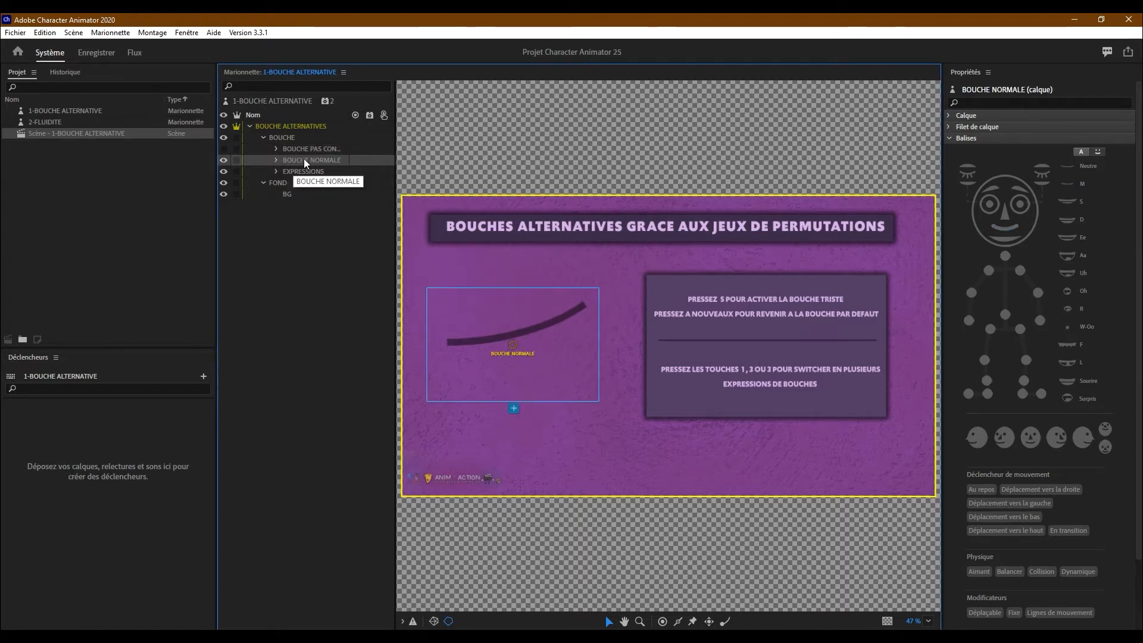
{"action": "left_click", "coordinate": [1012, 225]}
Check the viseme tags of the individual mouth layers inside the BOUCHE PAS CONTENT group
{"action": "left_click", "coordinate": [277, 149]}
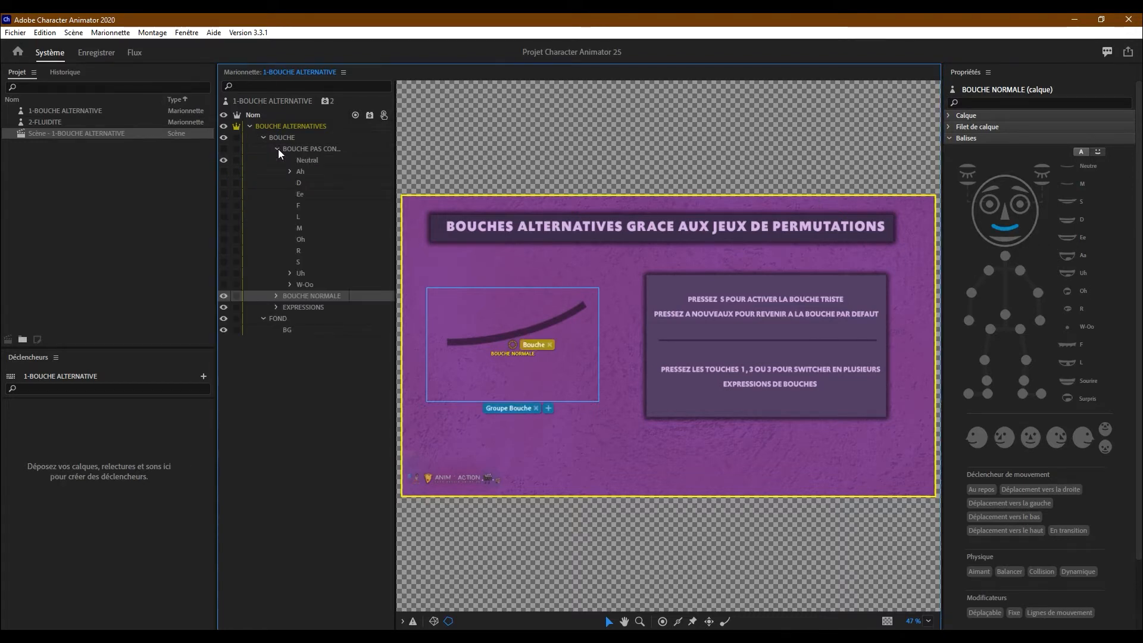
{"action": "left_click", "coordinate": [311, 159]}
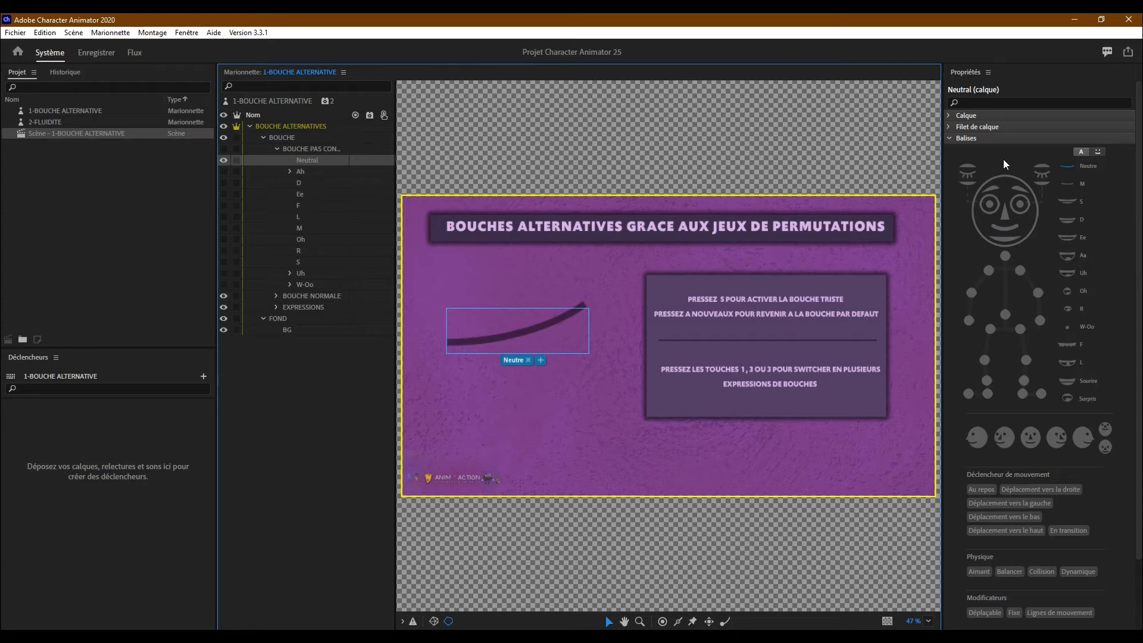
{"action": "left_click", "coordinate": [306, 173]}
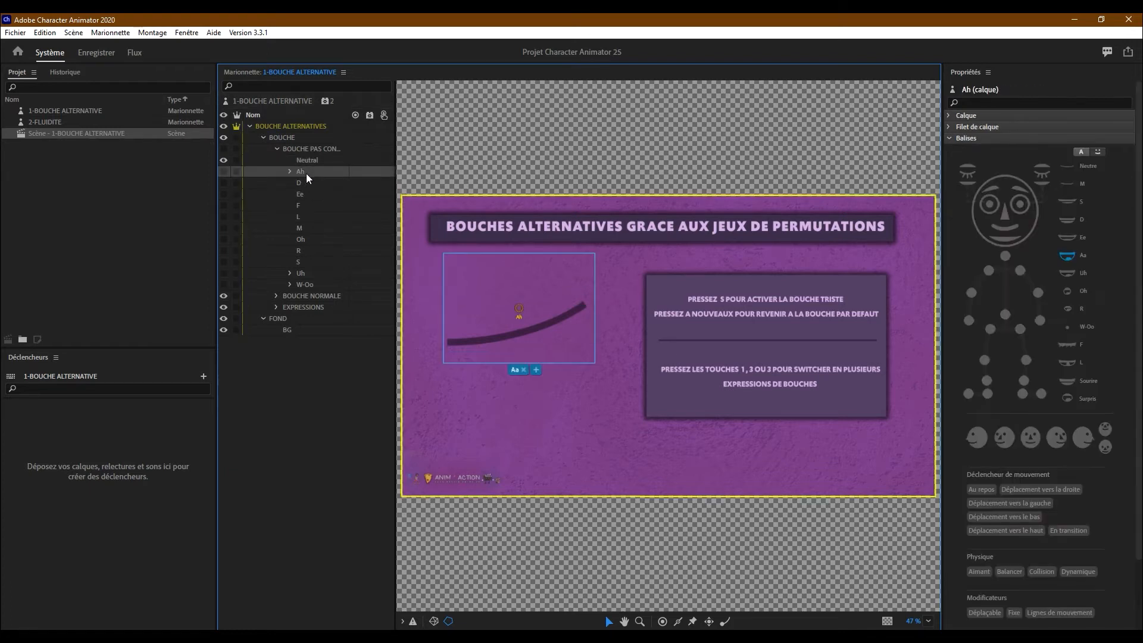
{"action": "left_click", "coordinate": [305, 182]}
{"action": "left_click", "coordinate": [306, 196]}
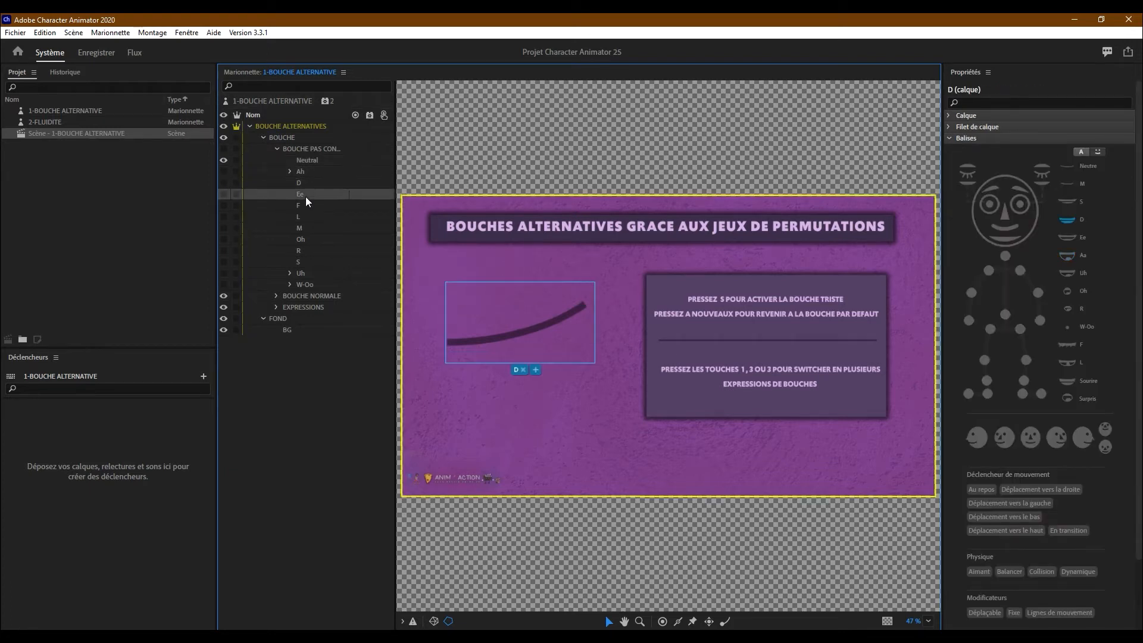
{"action": "left_click", "coordinate": [303, 205]}
{"action": "left_click", "coordinate": [304, 218]}
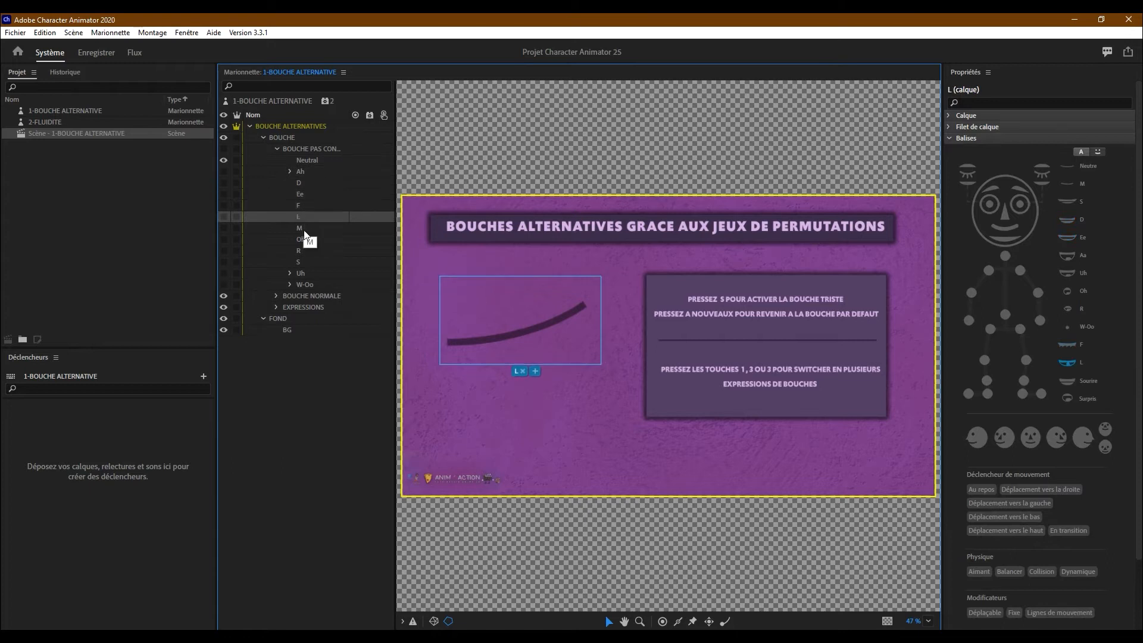
{"action": "left_click", "coordinate": [303, 230]}
{"action": "left_click", "coordinate": [302, 239]}
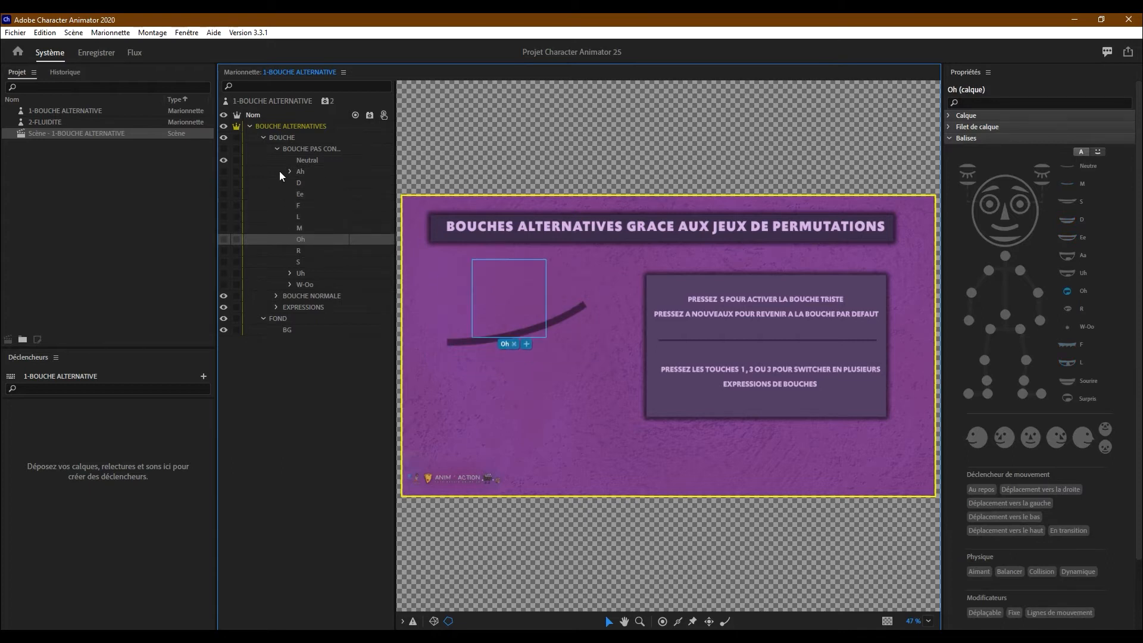
{"action": "left_click", "coordinate": [276, 150]}
Check the viseme tags of the individual mouth layers inside the BOUCHE NORMALE group
{"action": "left_click", "coordinate": [291, 161]}
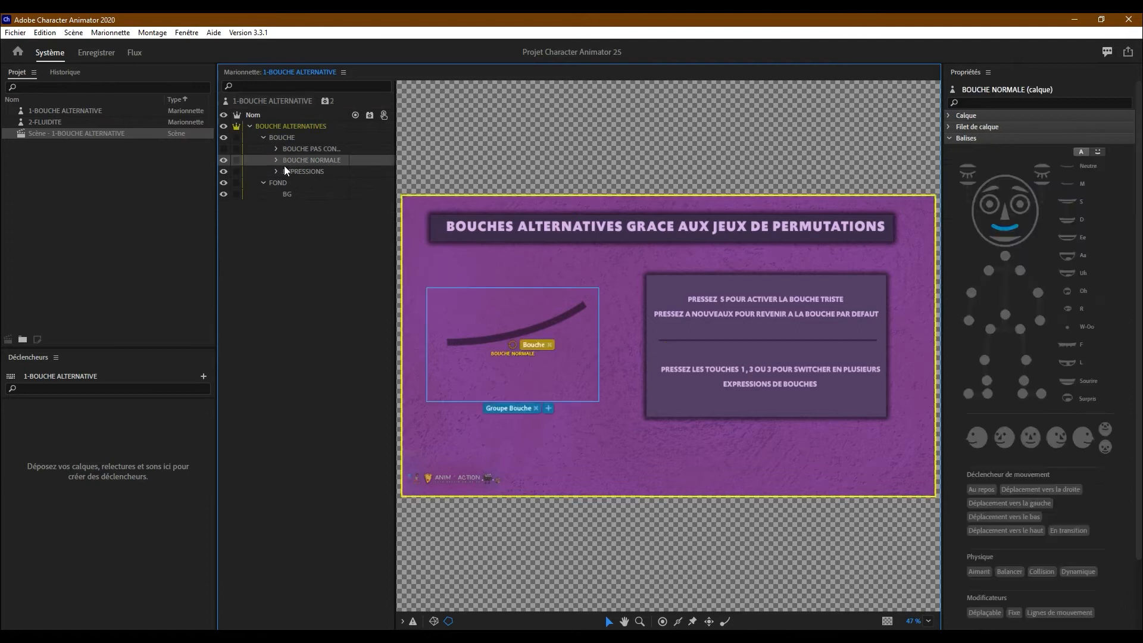
{"action": "left_click", "coordinate": [275, 161]}
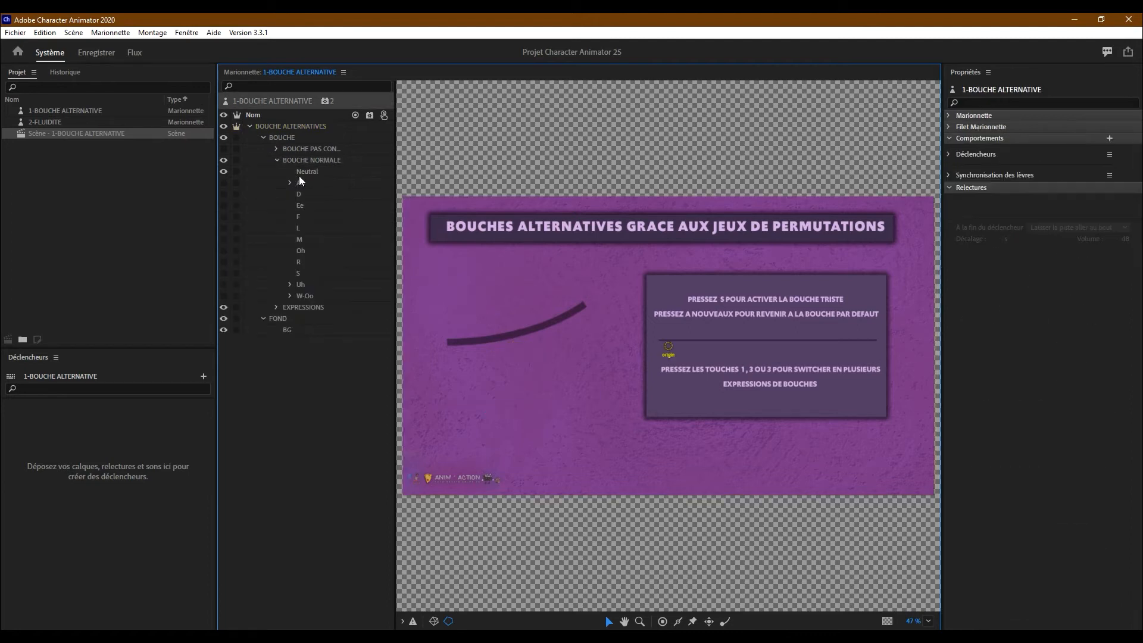
{"action": "left_click", "coordinate": [305, 182]}
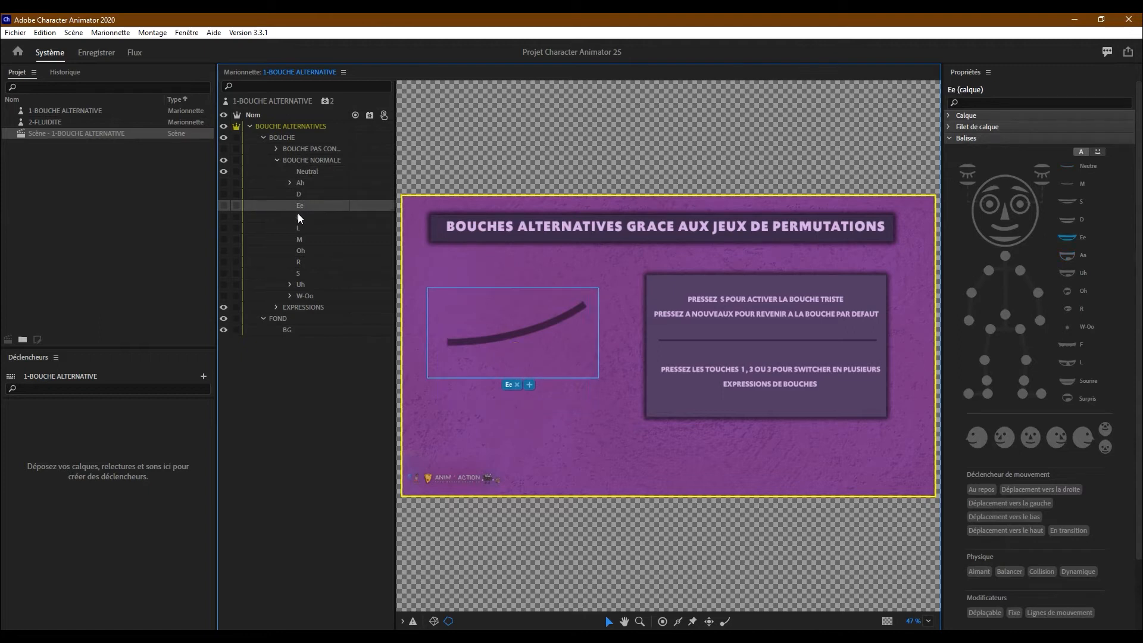
{"action": "left_click", "coordinate": [297, 213]}
{"action": "left_click", "coordinate": [300, 203]}
{"action": "left_click", "coordinate": [302, 225]}
{"action": "left_click", "coordinate": [277, 160]}
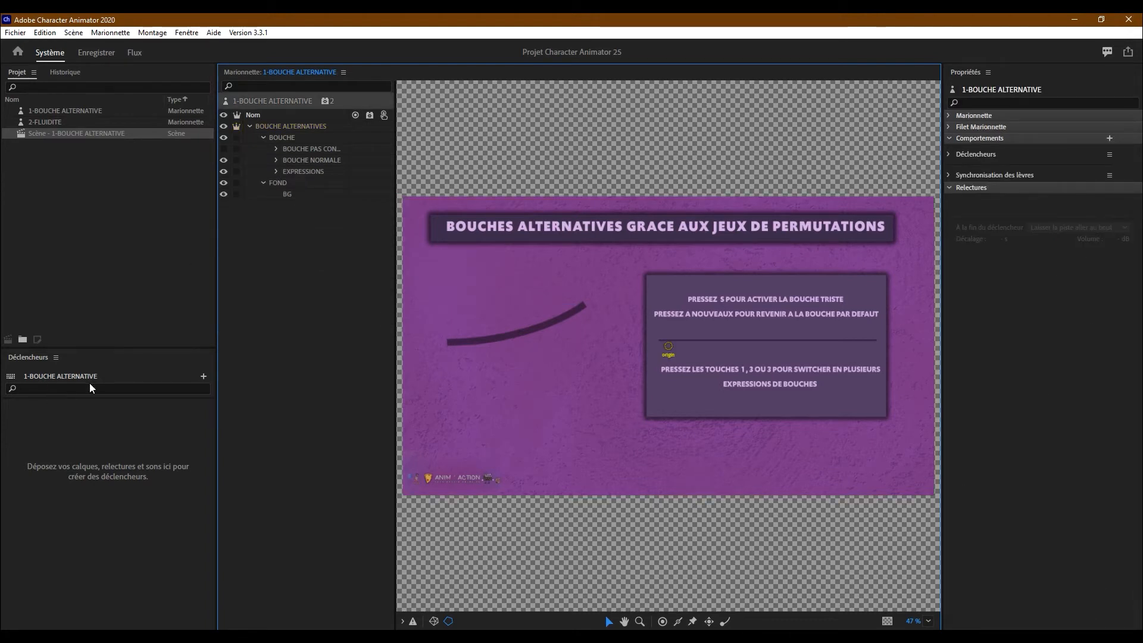
Create a swap set containing BOUCHE NORMALE as its default trigger with Verrou (latch) enabled
{"action": "left_click", "coordinate": [204, 376]}
{"action": "left_click", "coordinate": [234, 410]}
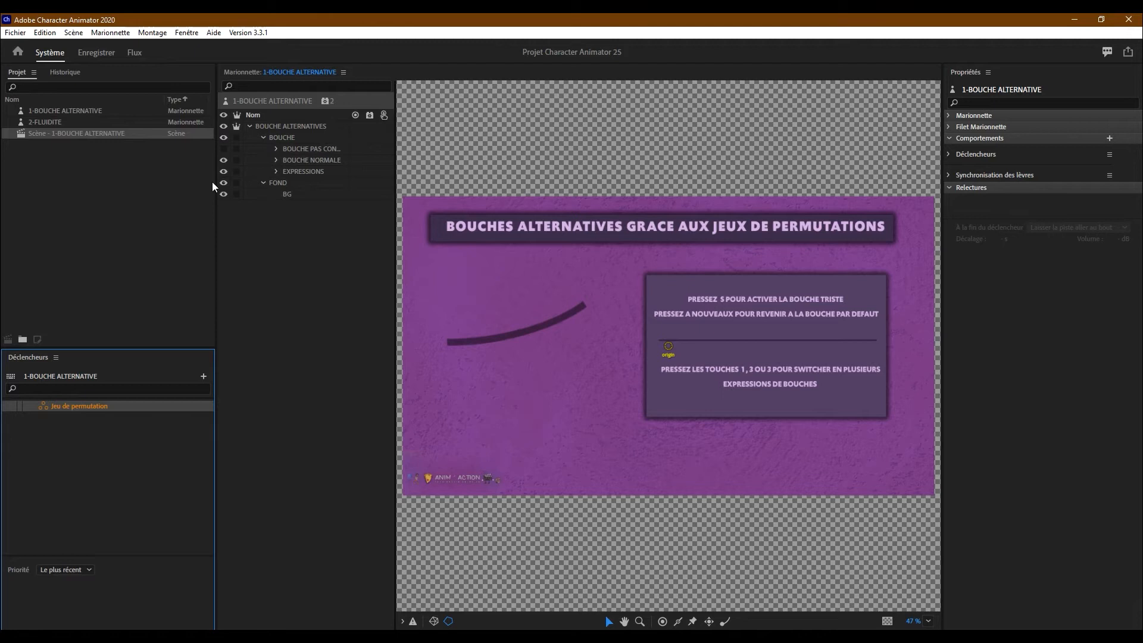
{"action": "left_click", "coordinate": [302, 162]}
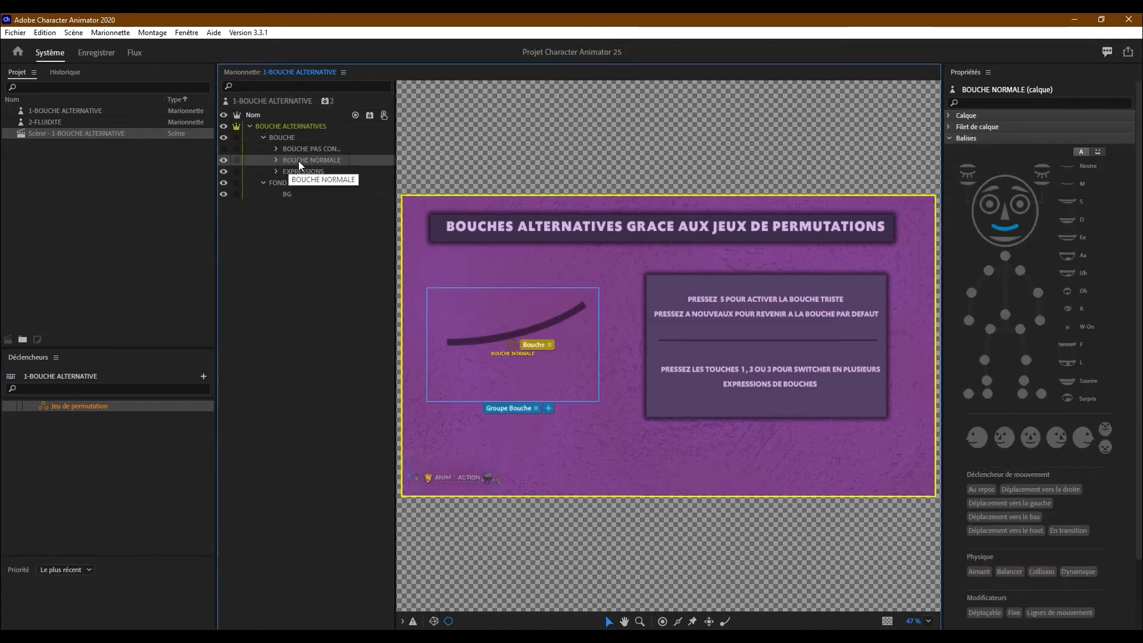
{"action": "left_click_drag", "start_coordinate": [301, 162], "coordinate": [65, 409]}
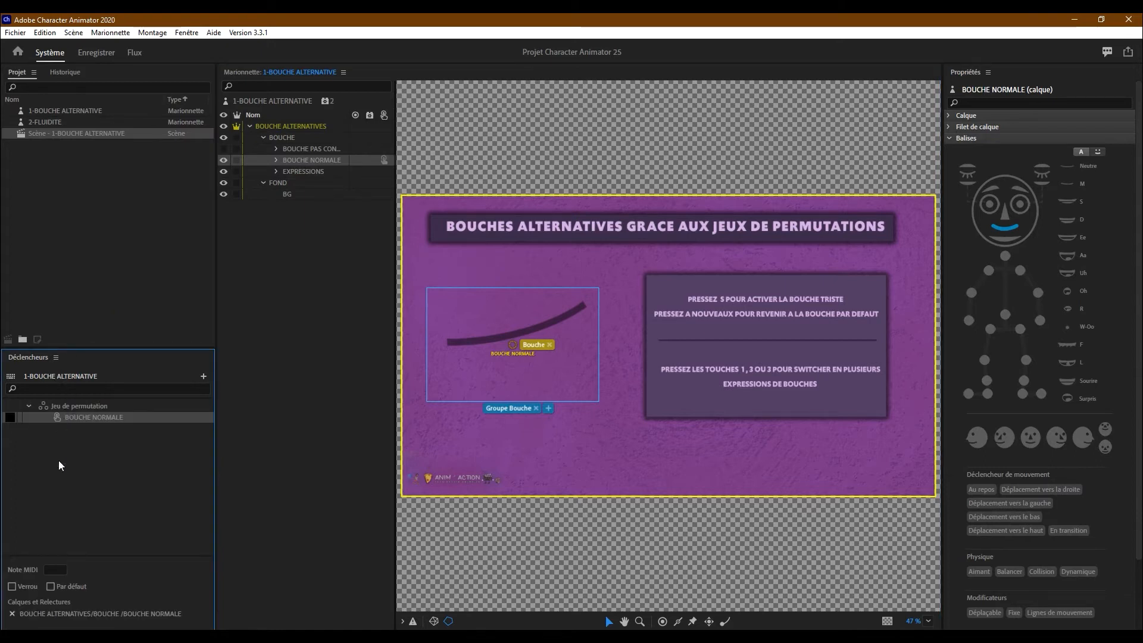
{"action": "left_click", "coordinate": [50, 587]}
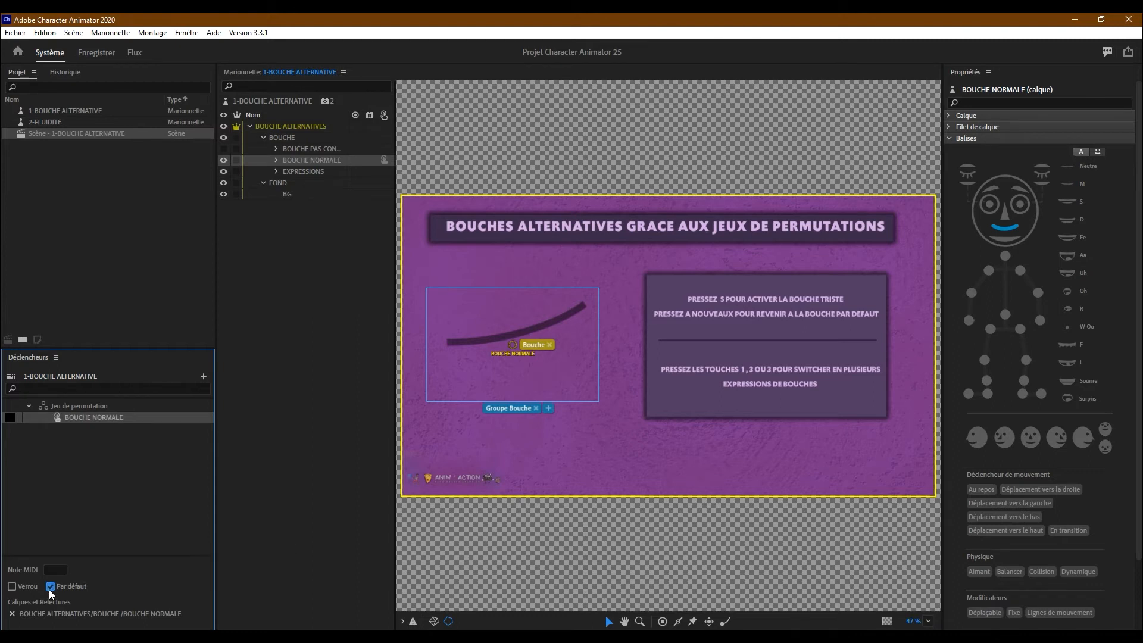
{"action": "left_click", "coordinate": [12, 590]}
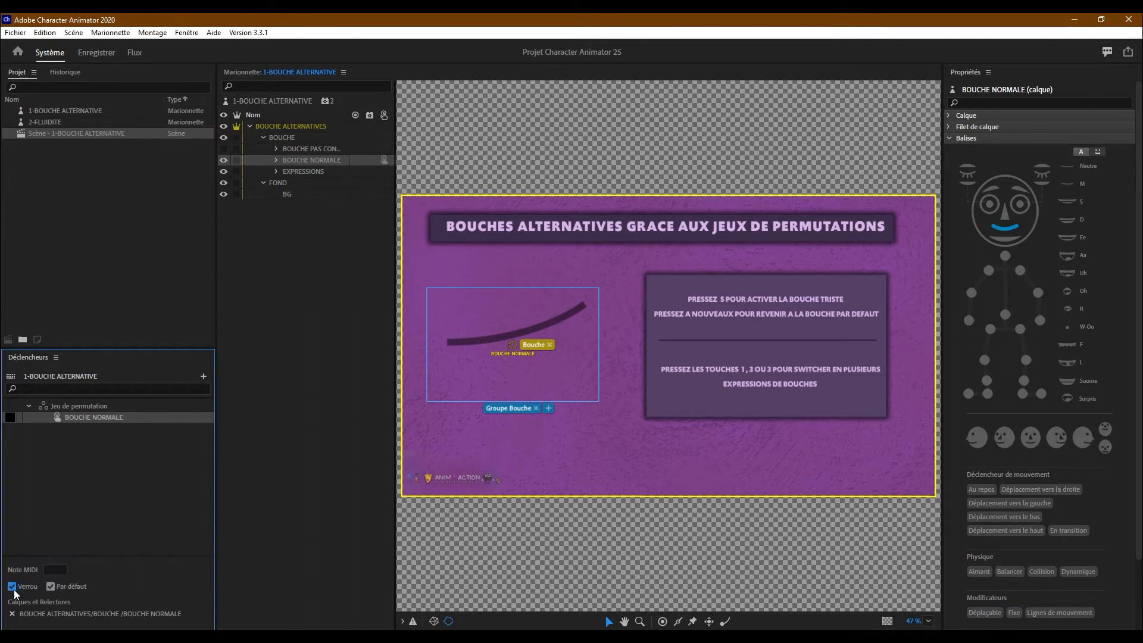
Add BOUCHE PAS CONTENT to the swap set, named BOUCHES, as a latched (Verrou) trigger assigned to the S key
{"action": "left_click", "coordinate": [309, 149]}
{"action": "left_click_drag", "start_coordinate": [308, 149], "coordinate": [81, 406]}
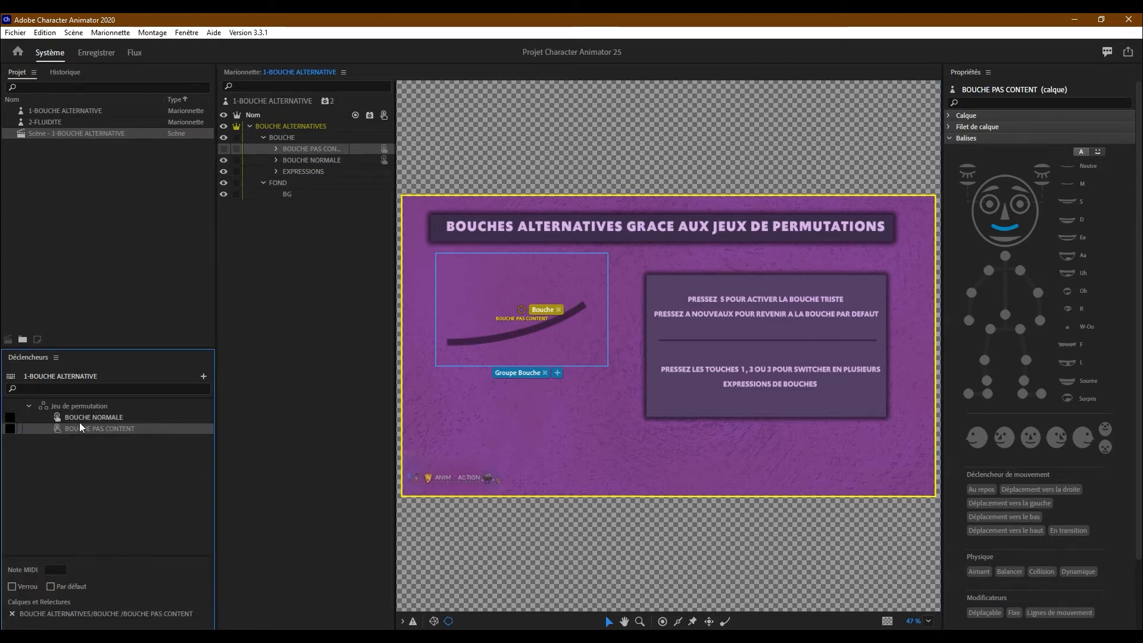
{"action": "left_click", "coordinate": [12, 587]}
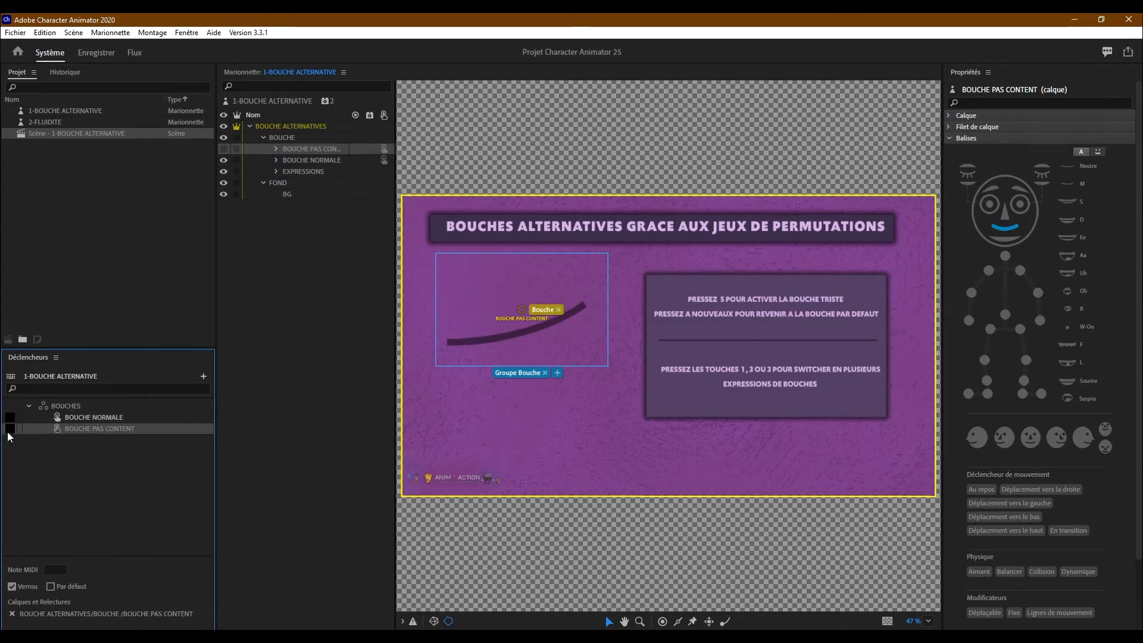
{"action": "left_click", "coordinate": [10, 430]}
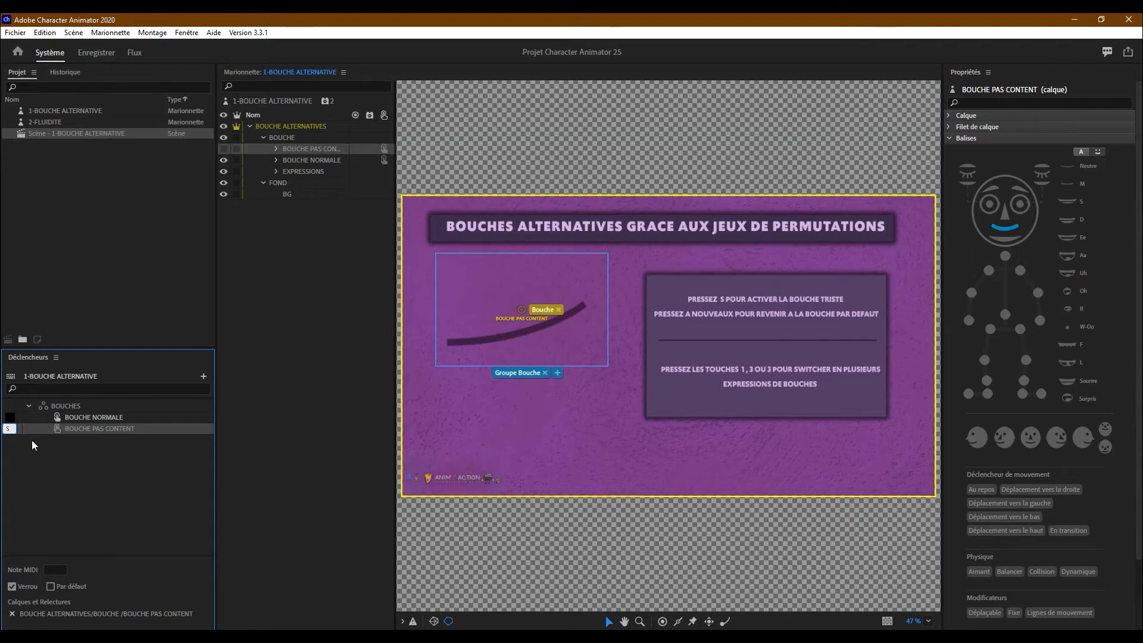
Assign the S key to the BOUCHE PAS CONTENT trigger and make BOUCHE NORMALE the swap set's default (Par défaut)
{"action": "key", "text": "s"}
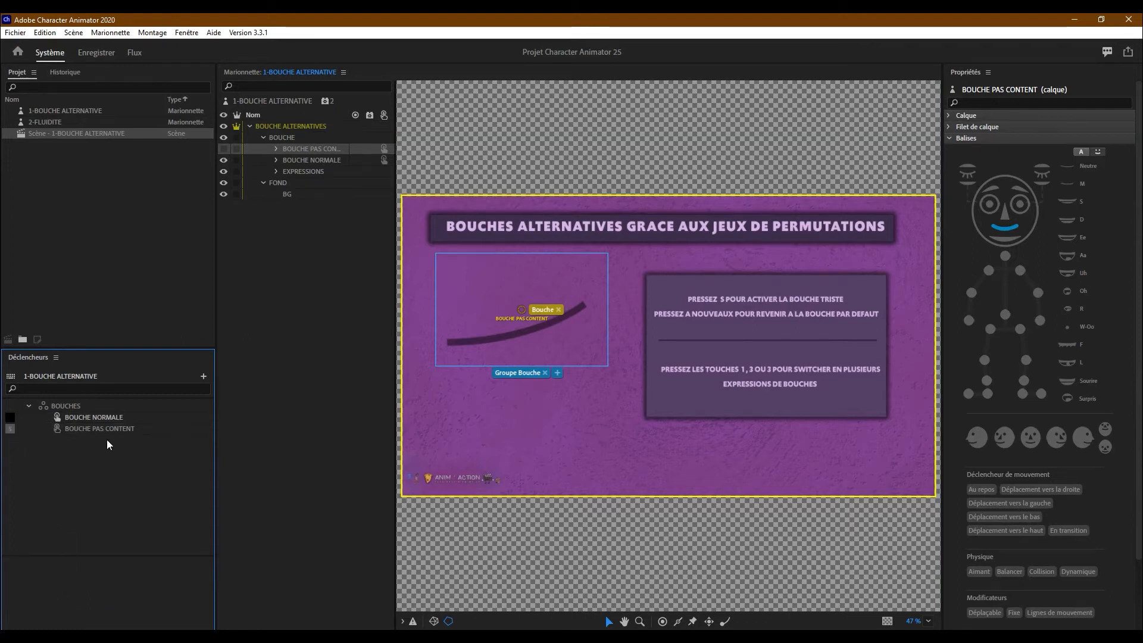
{"action": "left_click", "coordinate": [109, 417]}
{"action": "left_click", "coordinate": [51, 587]}
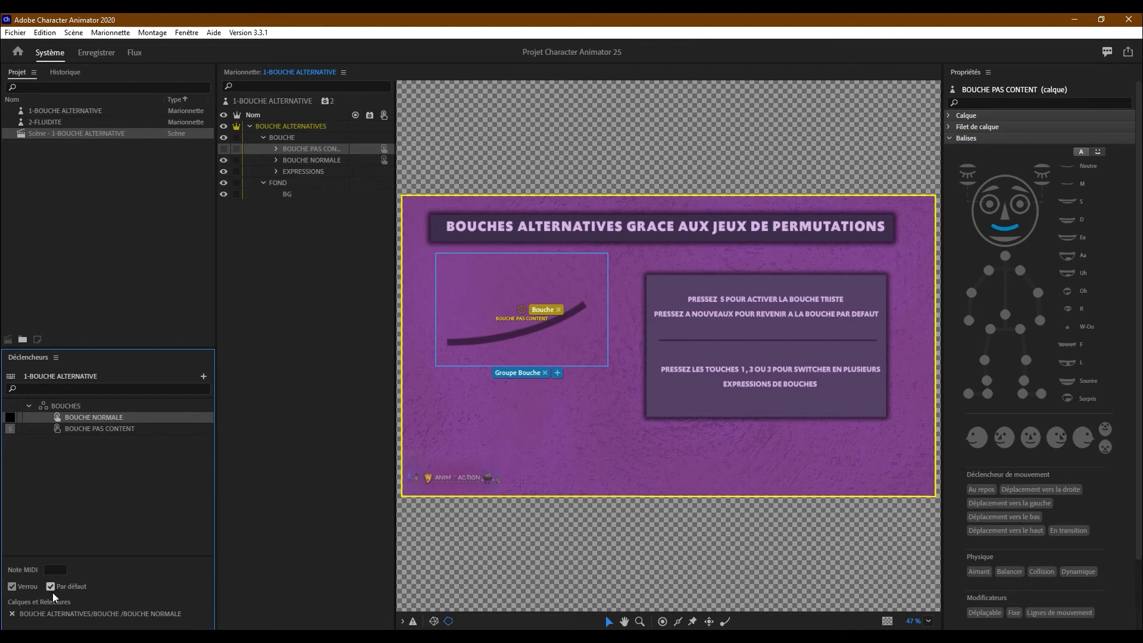
{"action": "left_click", "coordinate": [90, 428]}
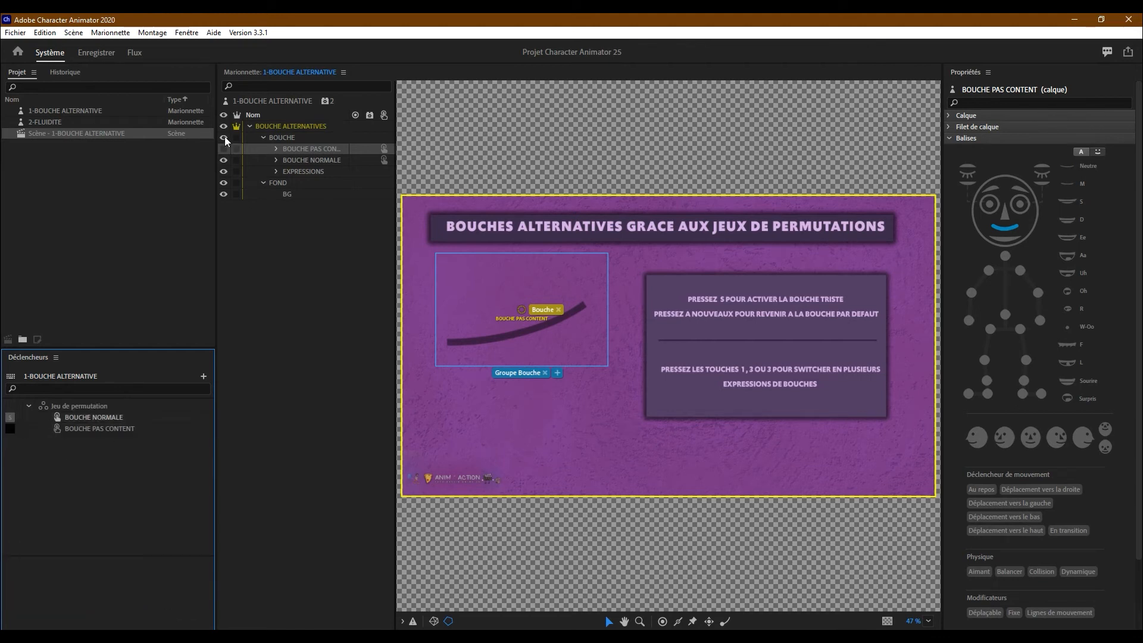
Rename the swap set as BOUCHES and select its BOUCHE PAS CONTENT trigger
{"action": "left_click", "coordinate": [74, 406]}
{"action": "right_click", "coordinate": [63, 409]}
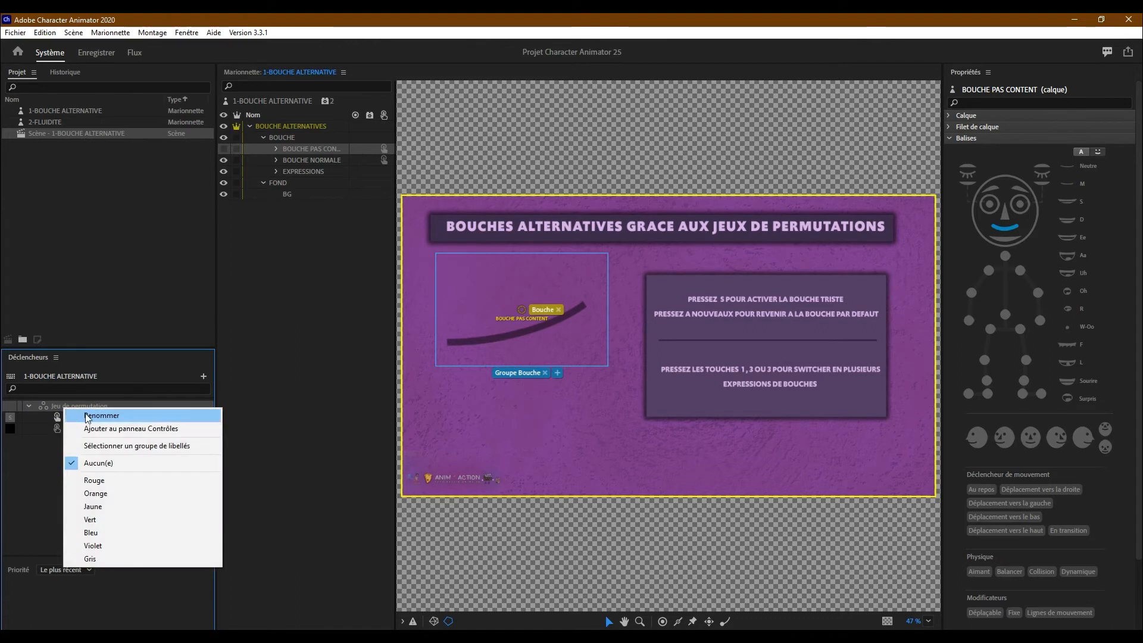
{"action": "left_click", "coordinate": [90, 417]}
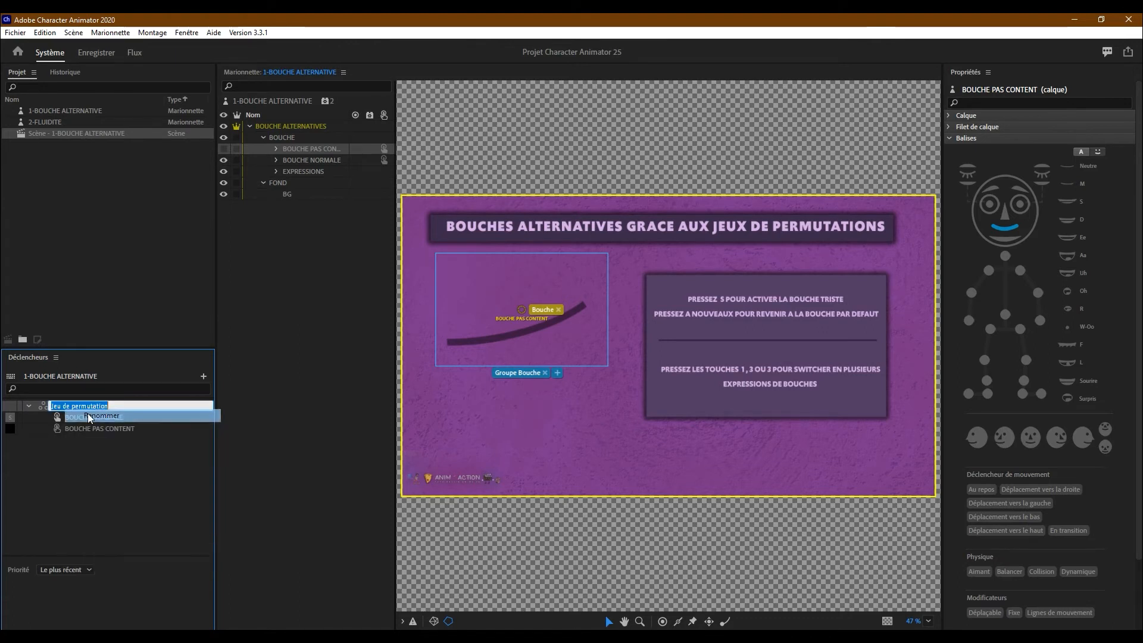
{"action": "type", "text": "BOUCHES"}
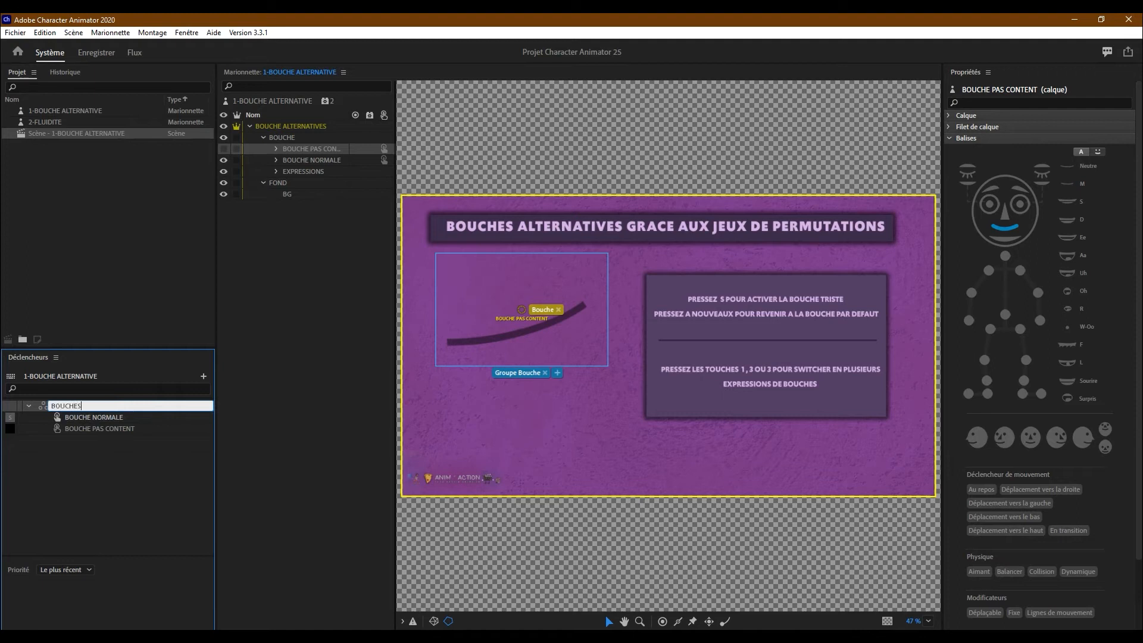
{"action": "key", "text": "Return"}
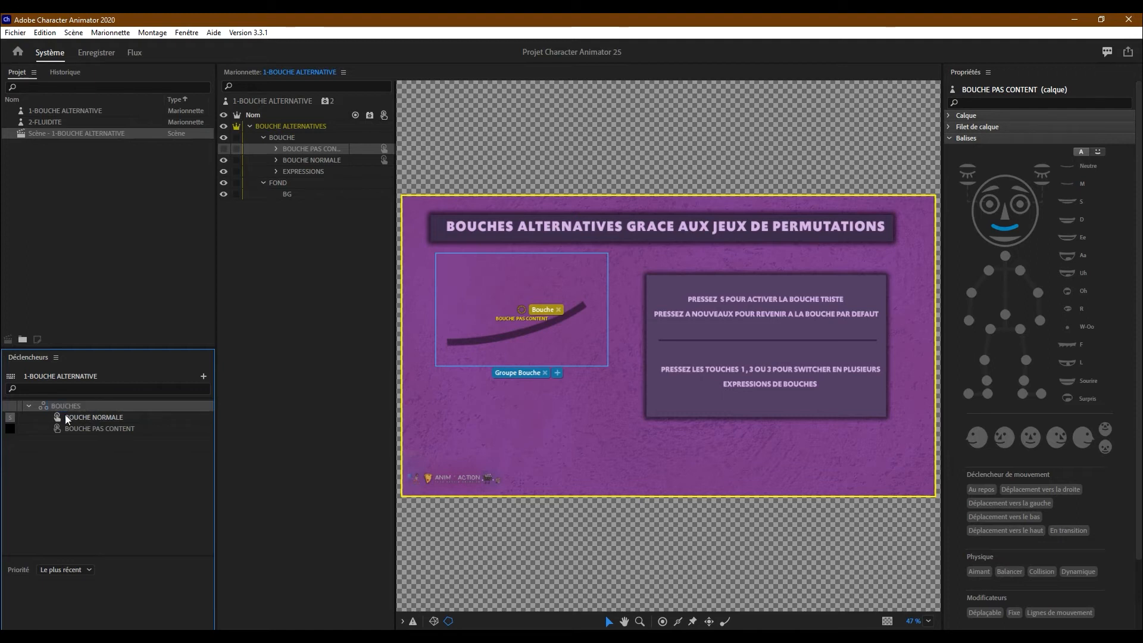
{"action": "left_click", "coordinate": [36, 429]}
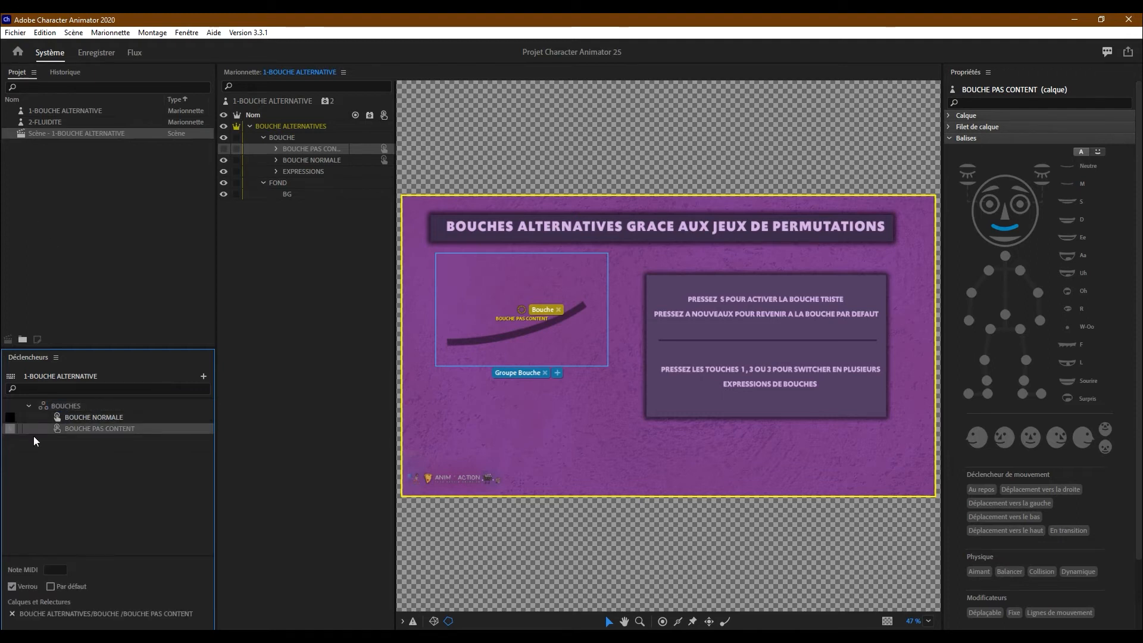
Preview the 1-BOUCHE ALTERNATIVE mouth in the recording workspace, returning to the rigging workspace
{"action": "left_click", "coordinate": [96, 53]}
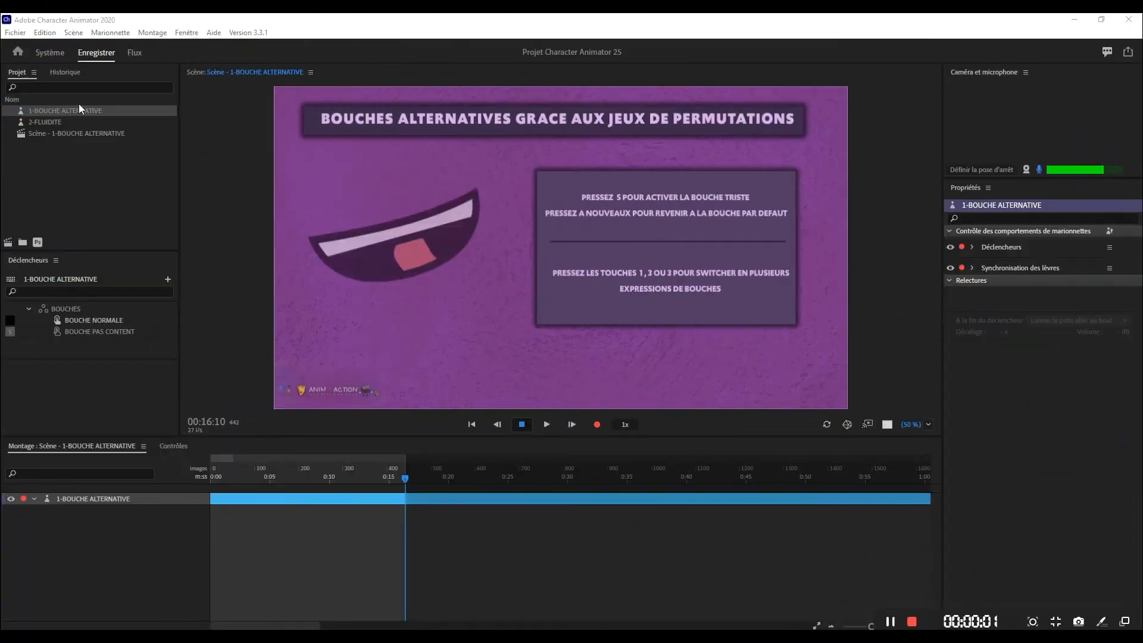
{"action": "left_click", "coordinate": [53, 58]}
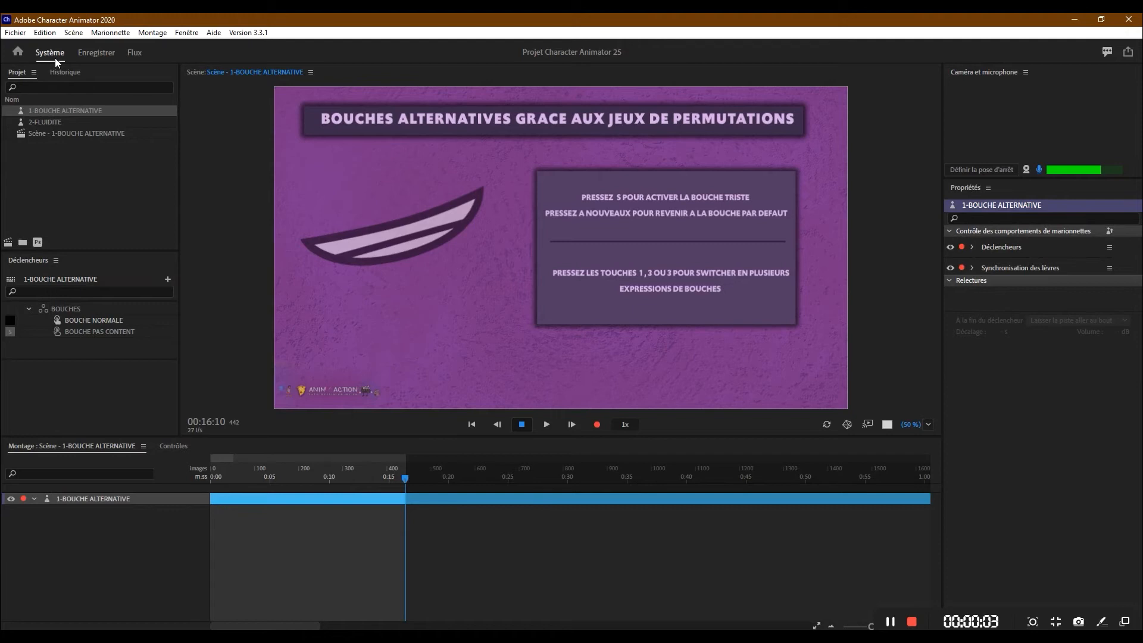
Add the SAD SMILE expression to the BOUCHES swap set as a latched (Verrou) trigger assigned to key 1
{"action": "left_click", "coordinate": [249, 126]}
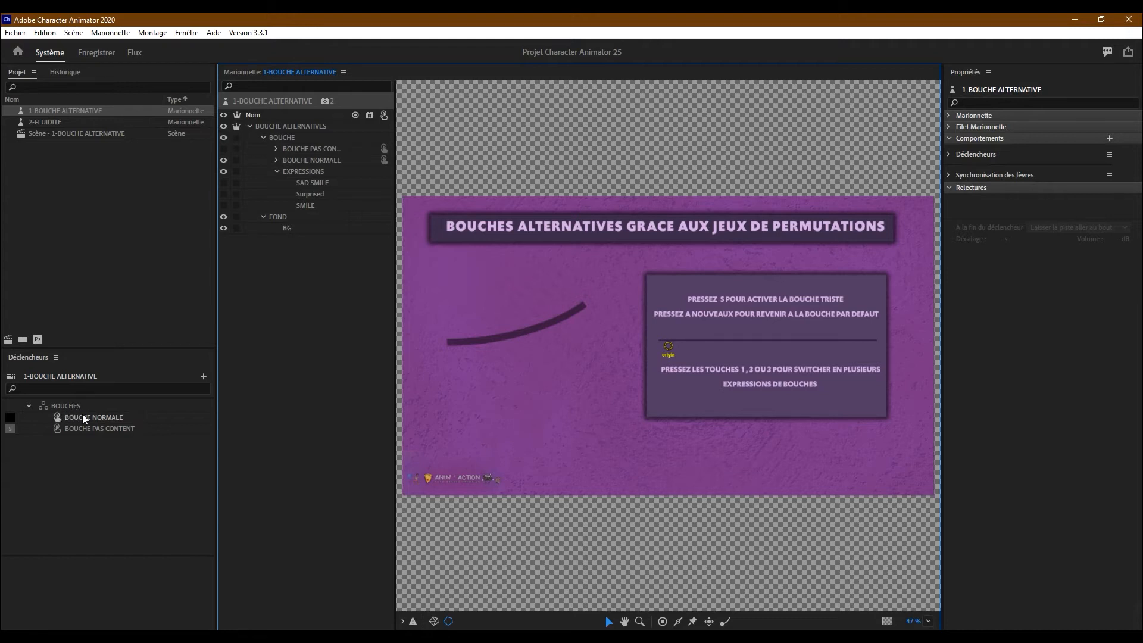
{"action": "left_click_drag", "start_coordinate": [318, 184], "coordinate": [73, 406]}
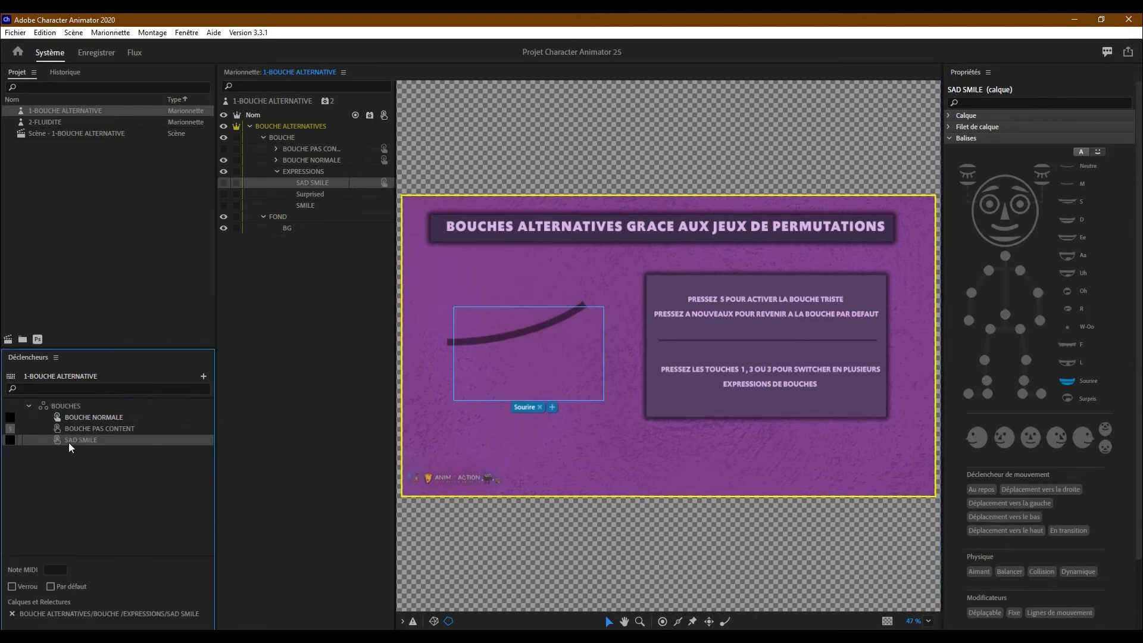
{"action": "left_click", "coordinate": [11, 587]}
{"action": "left_click", "coordinate": [9, 443]}
{"action": "left_click", "coordinate": [125, 357]}
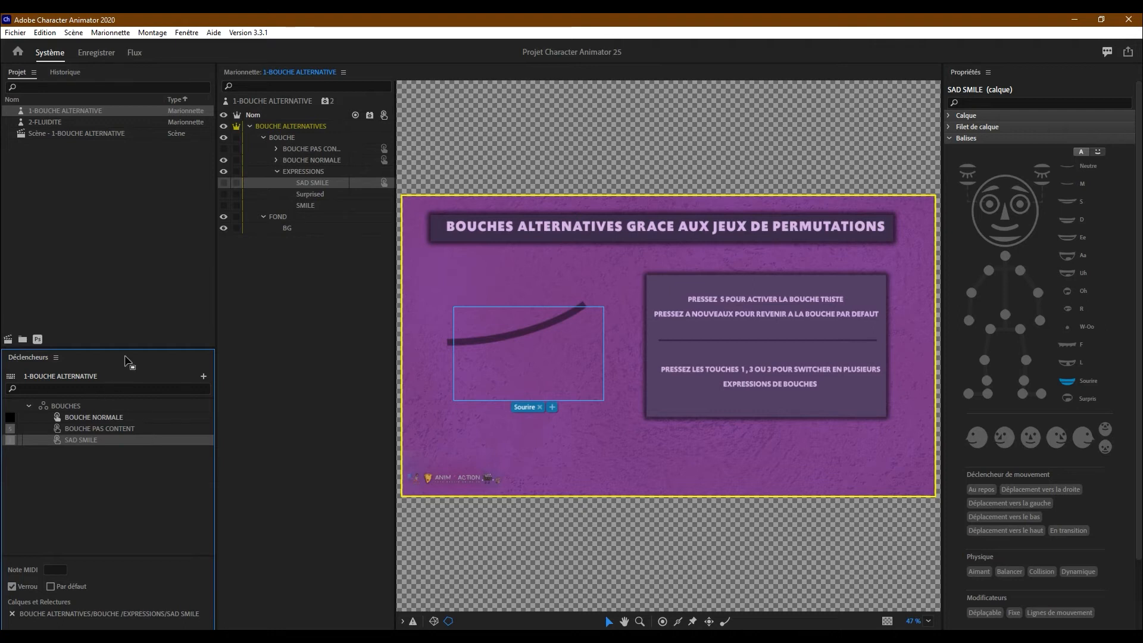
Add the Surprised expression to the BOUCHES swap set as a latched (Verrou) trigger assigned to key 2
{"action": "left_click", "coordinate": [308, 195]}
{"action": "left_click_drag", "start_coordinate": [143, 398], "coordinate": [78, 453]}
{"action": "left_click_drag", "start_coordinate": [77, 451], "coordinate": [73, 410]}
{"action": "left_click", "coordinate": [9, 451]}
{"action": "type", "text": "2"}
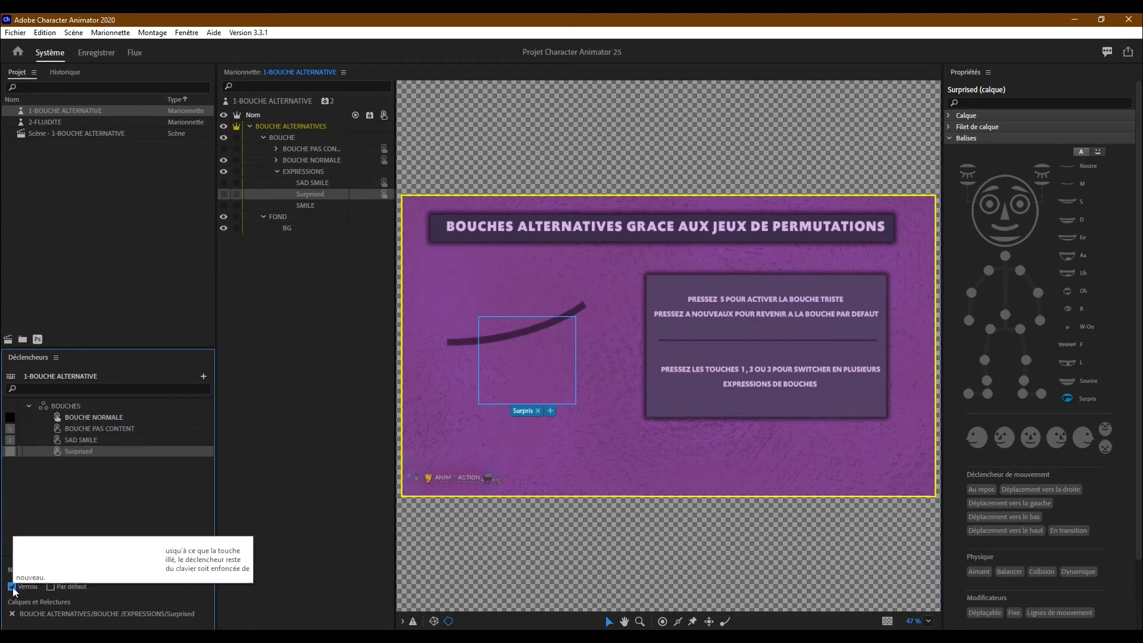
{"action": "left_click", "coordinate": [65, 529]}
Add the SMILE expression to the BOUCHES swap set as a latched (Verrou) trigger assigned to key 3
{"action": "left_click", "coordinate": [303, 206]}
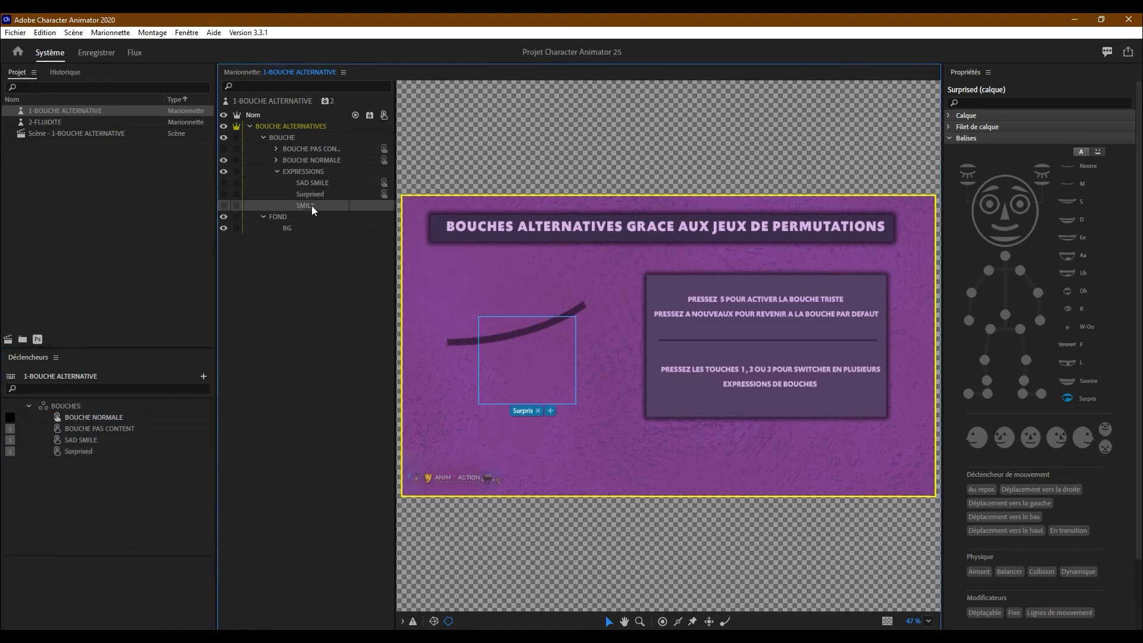
{"action": "left_click_drag", "start_coordinate": [307, 206], "coordinate": [102, 410]}
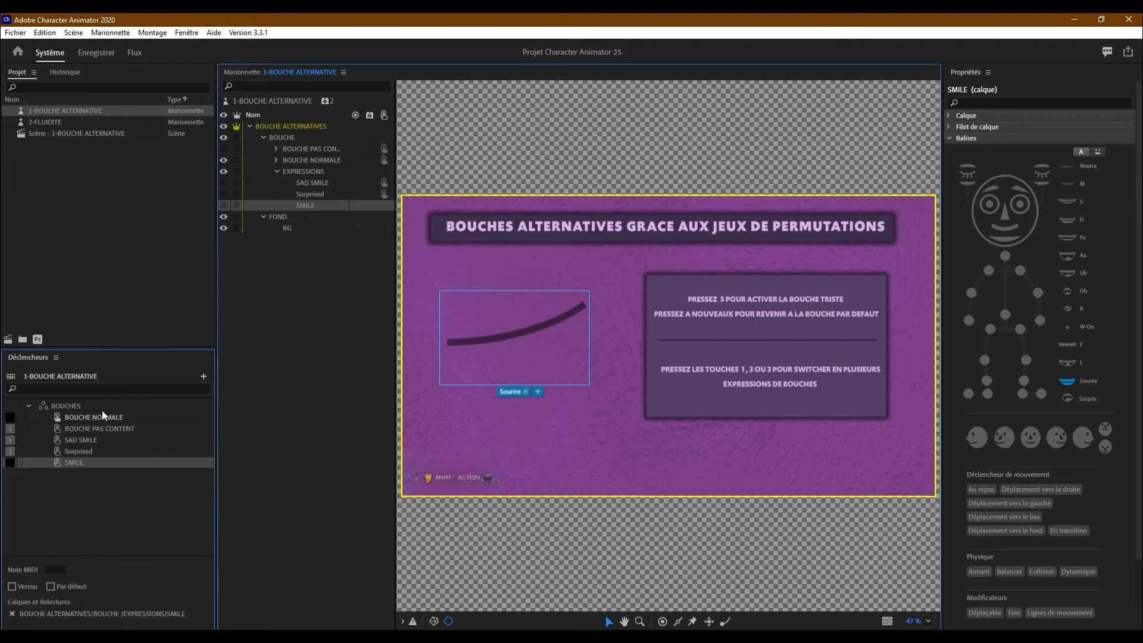
{"action": "left_click", "coordinate": [13, 462]}
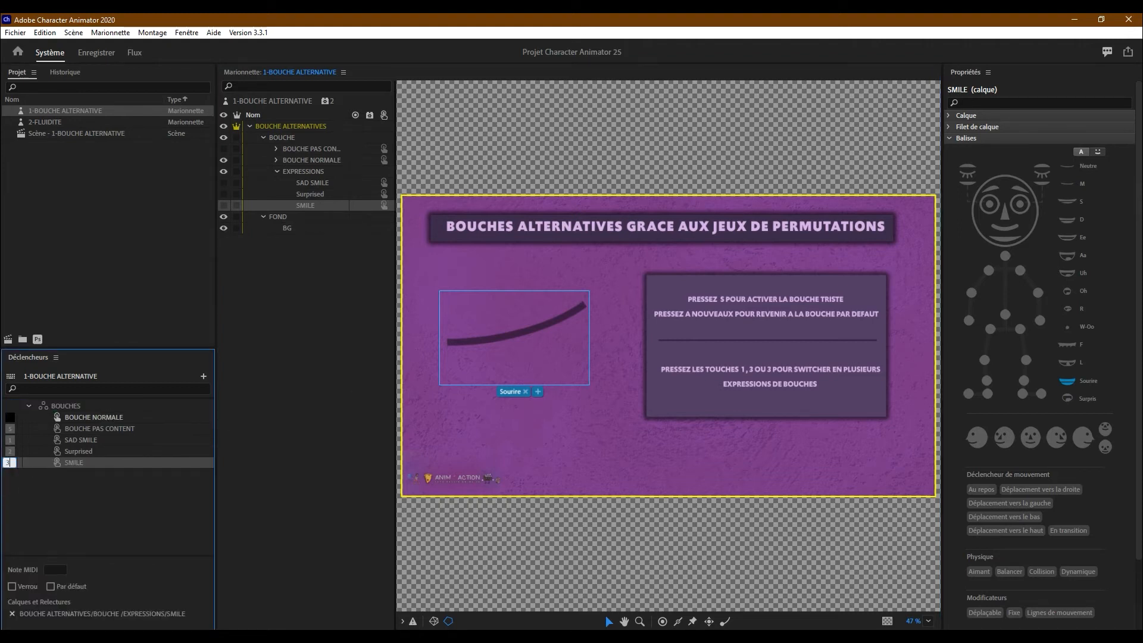
{"action": "left_click", "coordinate": [12, 586]}
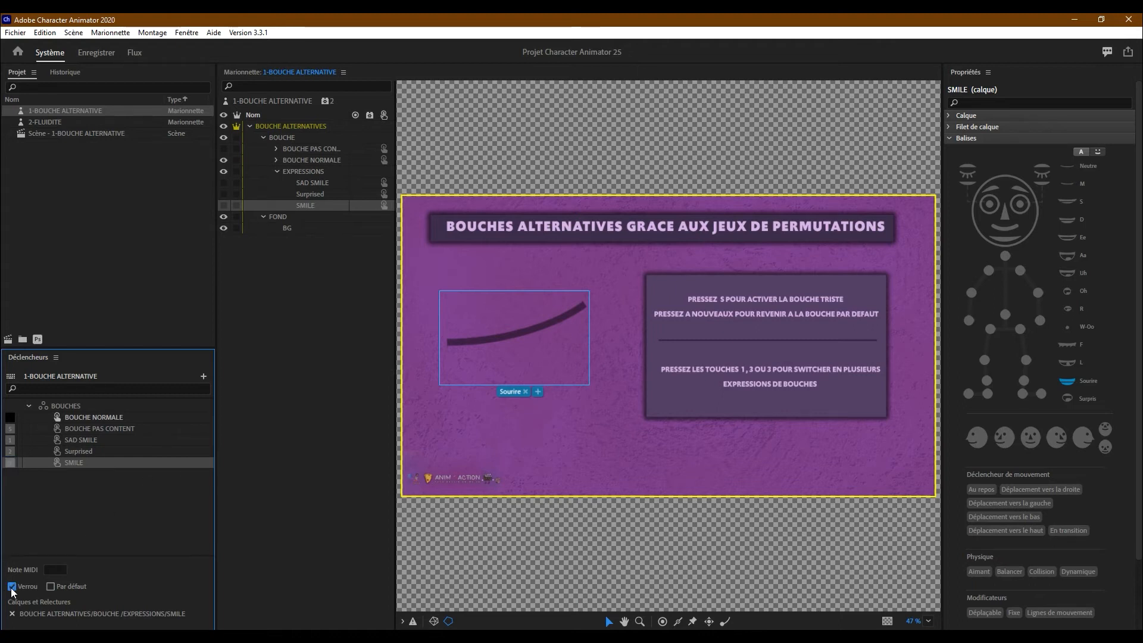
{"action": "left_click", "coordinate": [55, 547]}
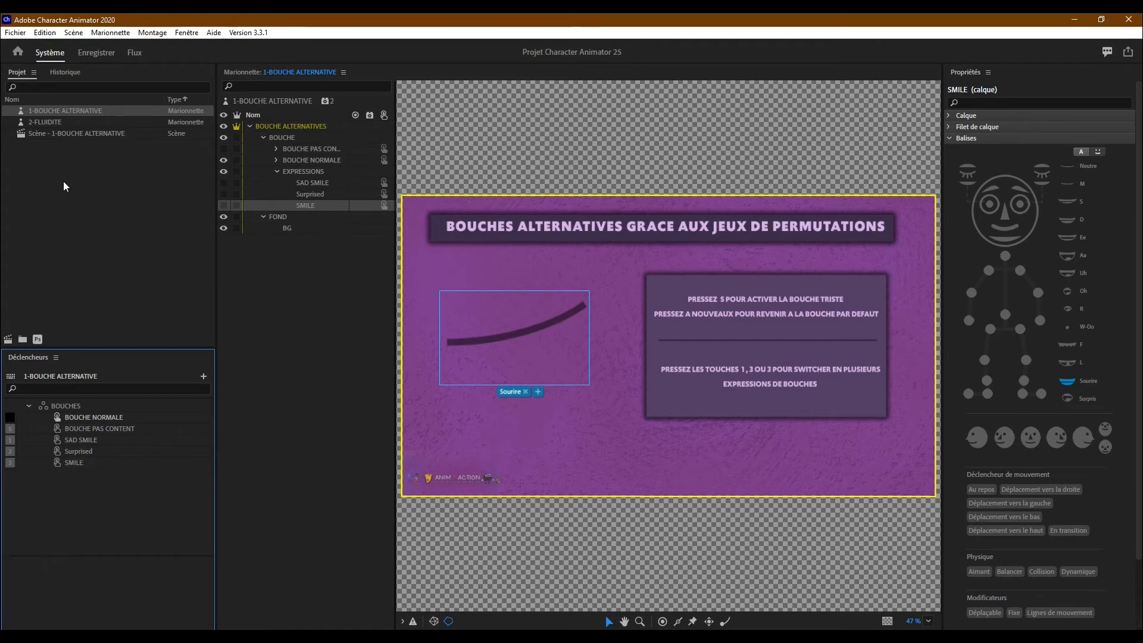
Test the BOUCHE PAS CONTENT trigger on the puppet in the recording workspace
{"action": "left_click", "coordinate": [89, 53]}
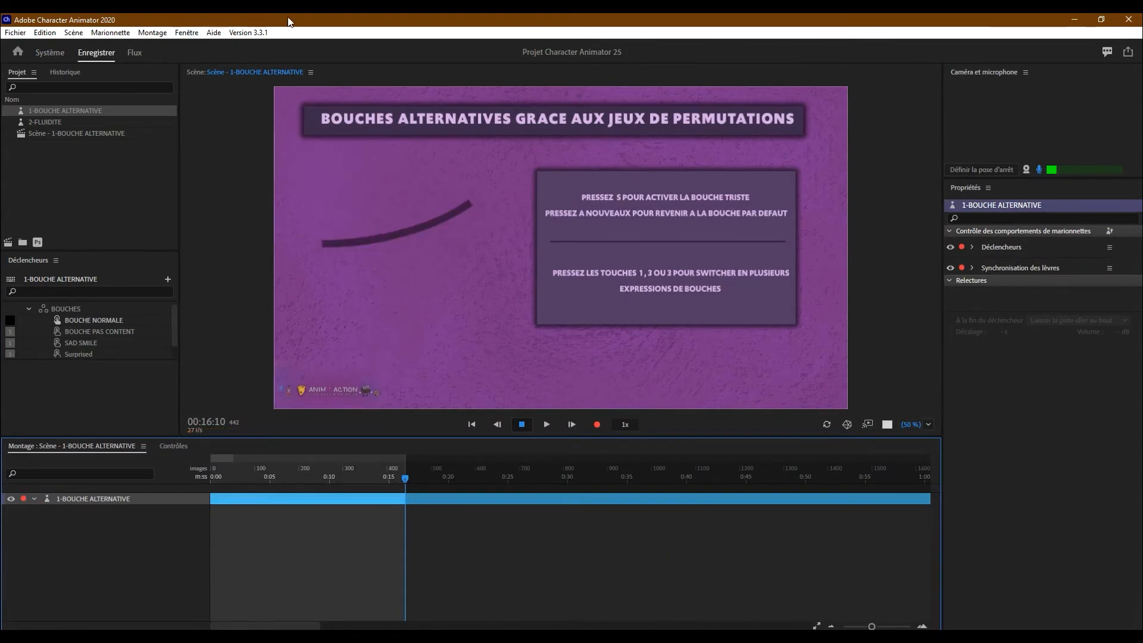
{"action": "key", "text": "s"}
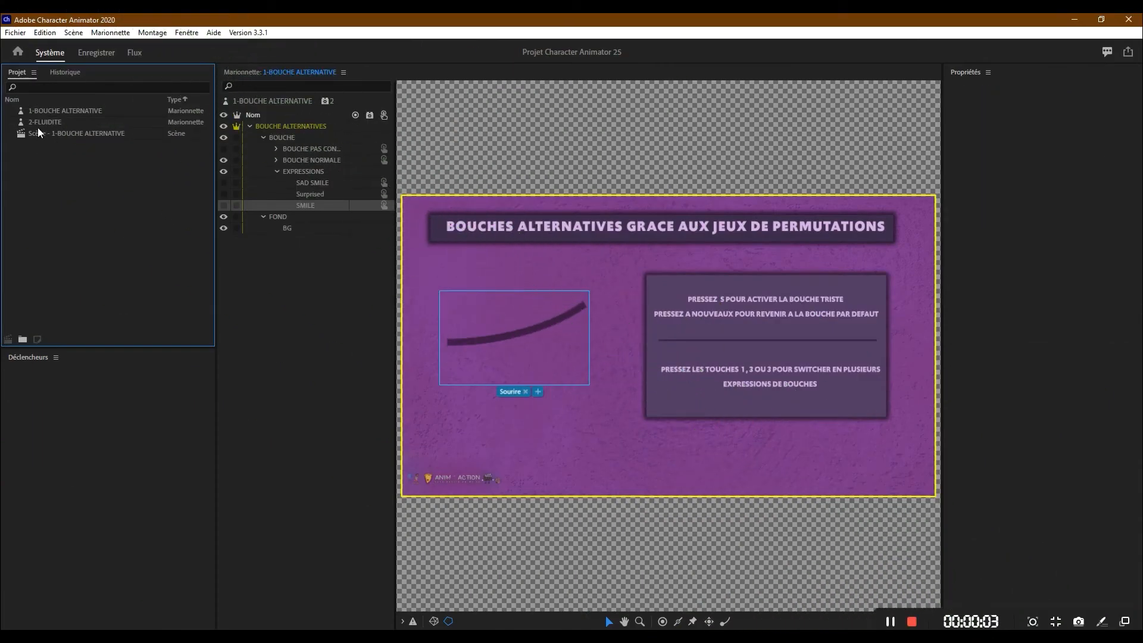
Create a scene from the 2-FLUIDITE puppet and open its original artwork in Photoshop
{"action": "left_click", "coordinate": [40, 124]}
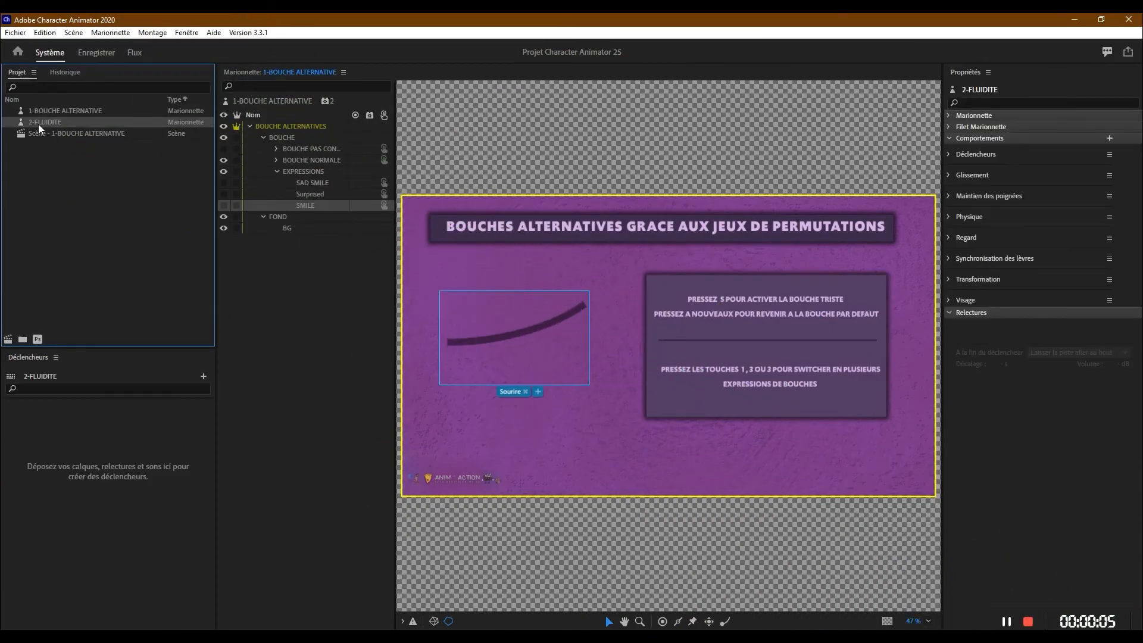
{"action": "left_click", "coordinate": [37, 339]}
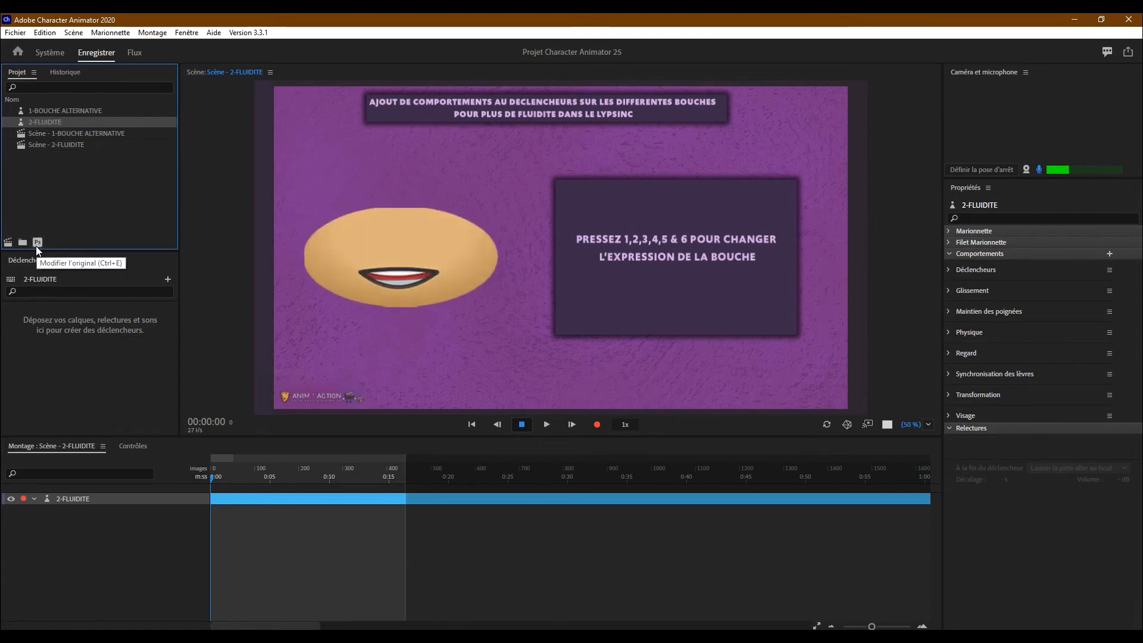
{"action": "left_click", "coordinate": [37, 242]}
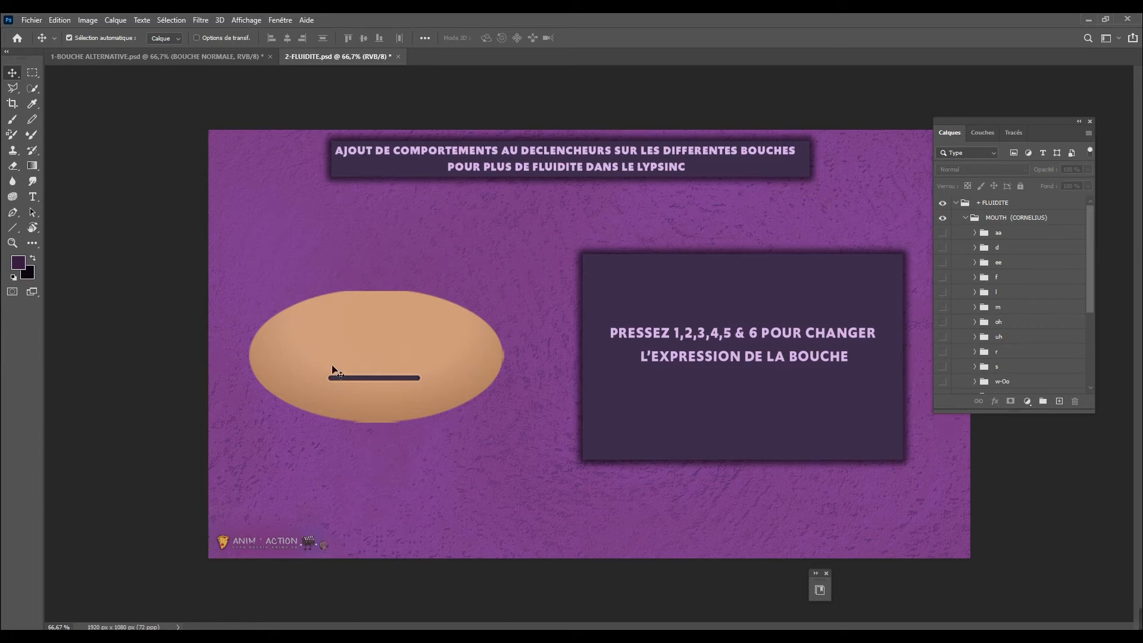
Examine the viseme groups inside the MOUTH group by showing and hiding the ee, l, m and oh mouths one at a time
{"action": "scroll", "coordinate": [1011, 335], "scroll_direction": "down", "scroll_amount": 3}
{"action": "scroll", "coordinate": [1010, 335], "scroll_direction": "up", "scroll_amount": 3}
{"action": "left_click", "coordinate": [997, 235]}
{"action": "left_click", "coordinate": [1000, 252]}
{"action": "left_click", "coordinate": [960, 236]}
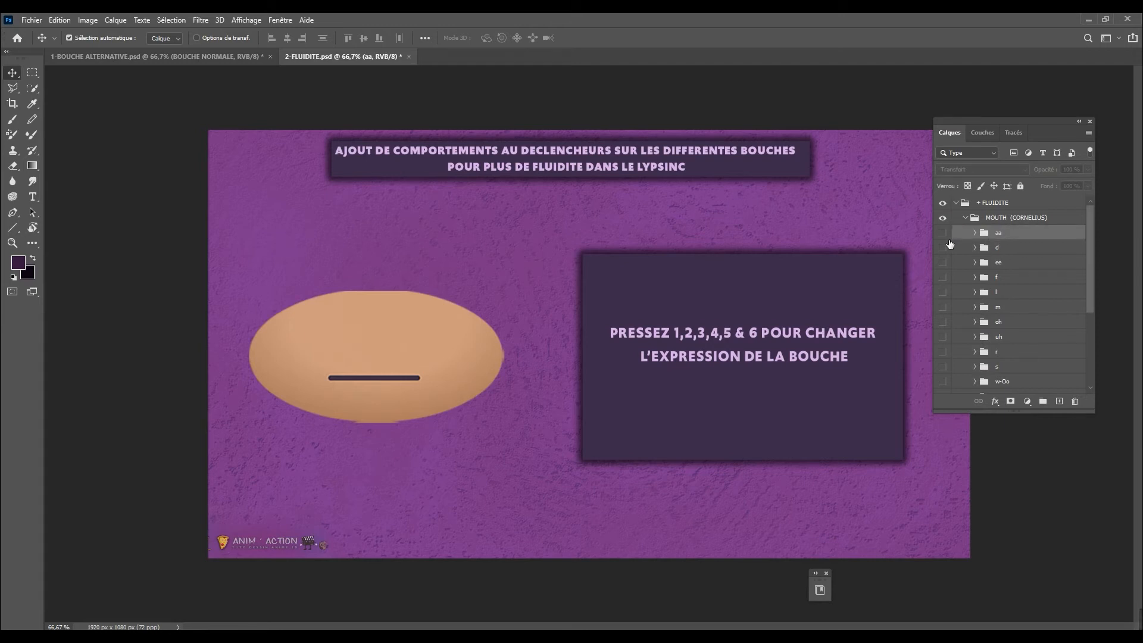
{"action": "left_click", "coordinate": [942, 263]}
{"action": "left_click", "coordinate": [943, 263]}
{"action": "left_click", "coordinate": [942, 292]}
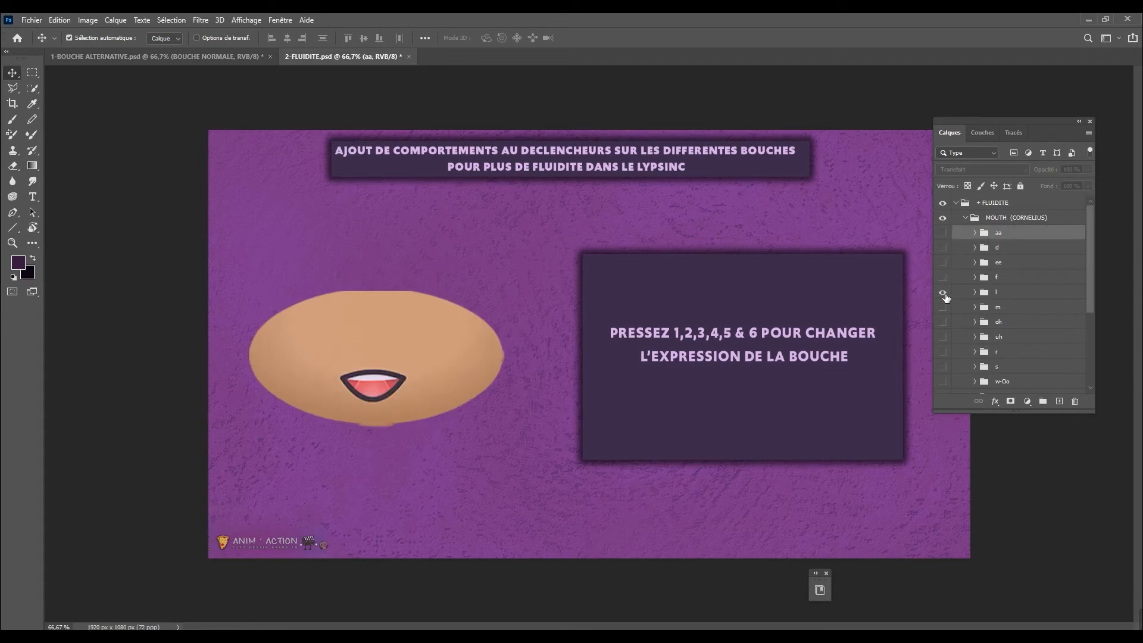
{"action": "left_click", "coordinate": [942, 292]}
{"action": "left_click", "coordinate": [942, 307]}
{"action": "left_click", "coordinate": [944, 307]}
{"action": "left_click", "coordinate": [943, 322]}
{"action": "left_click", "coordinate": [943, 322]}
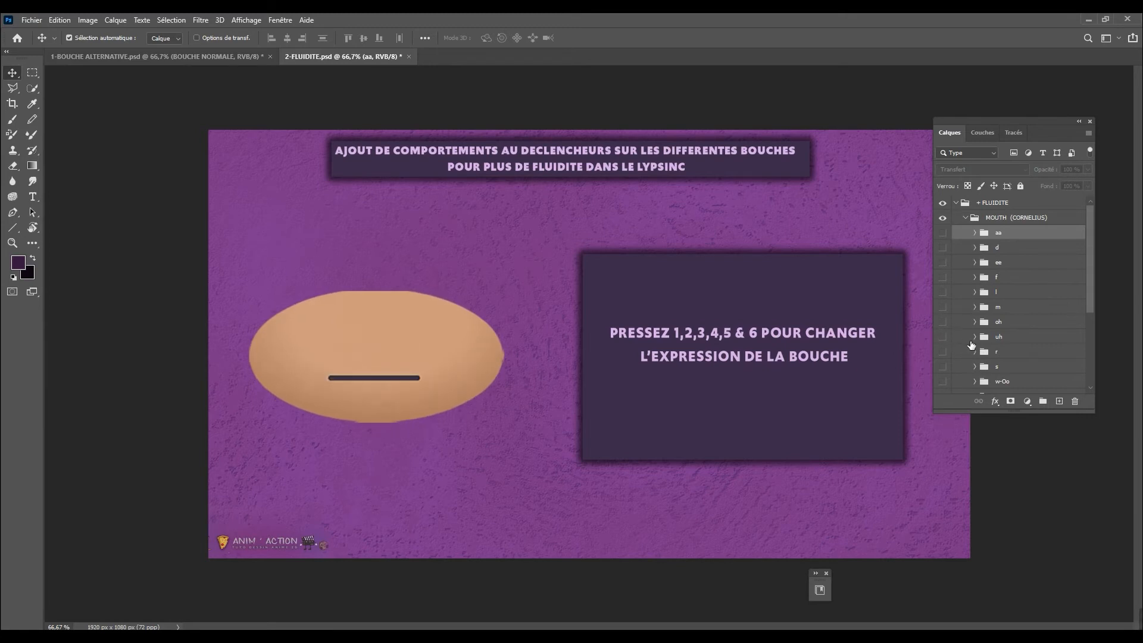
Review the mouth groups inside the expression folder, from happy to sad, and select the Neutral layer
{"action": "scroll", "coordinate": [971, 345], "scroll_direction": "down", "scroll_amount": 3}
{"action": "scroll", "coordinate": [1001, 315], "scroll_direction": "down", "scroll_amount": 1}
{"action": "left_click", "coordinate": [1012, 279]}
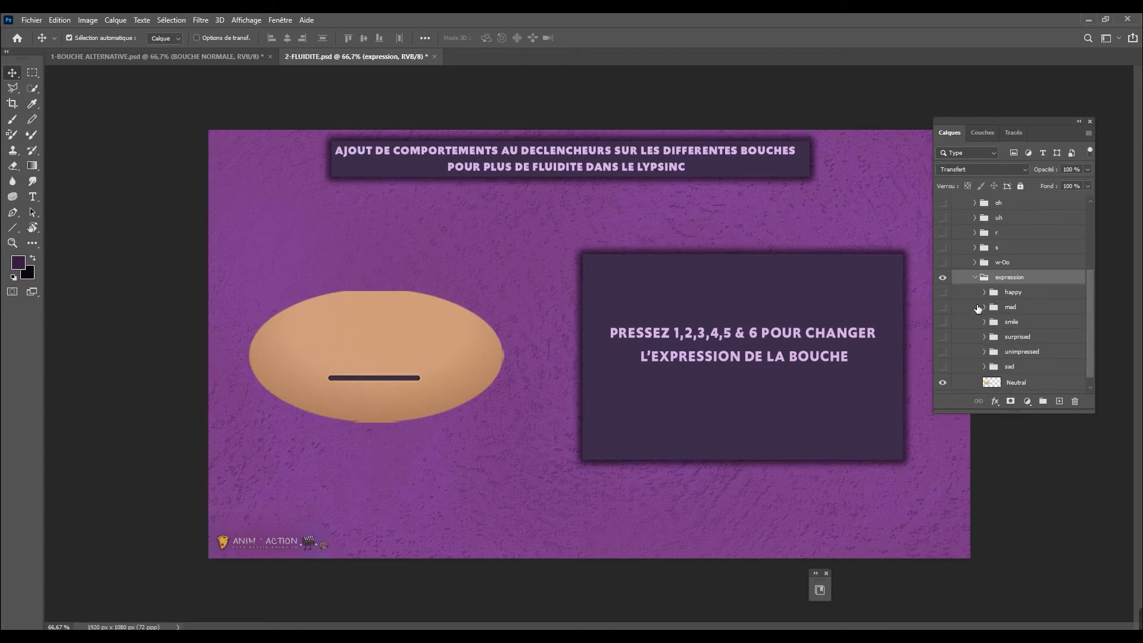
{"action": "scroll", "coordinate": [1011, 357], "scroll_direction": "down", "scroll_amount": 1}
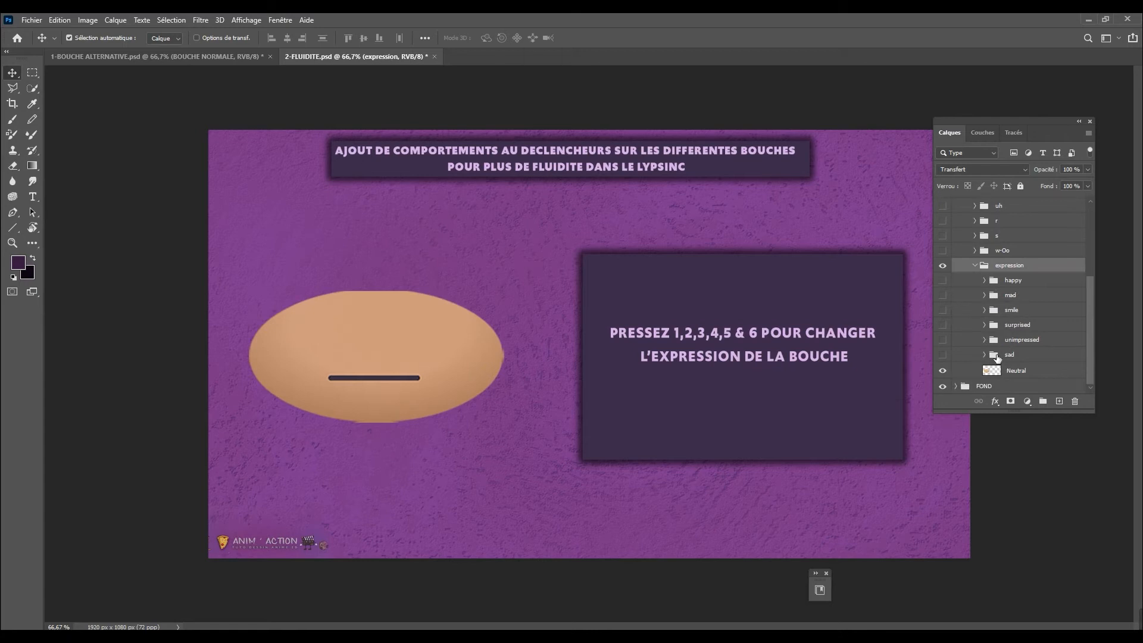
{"action": "left_click", "coordinate": [1017, 376]}
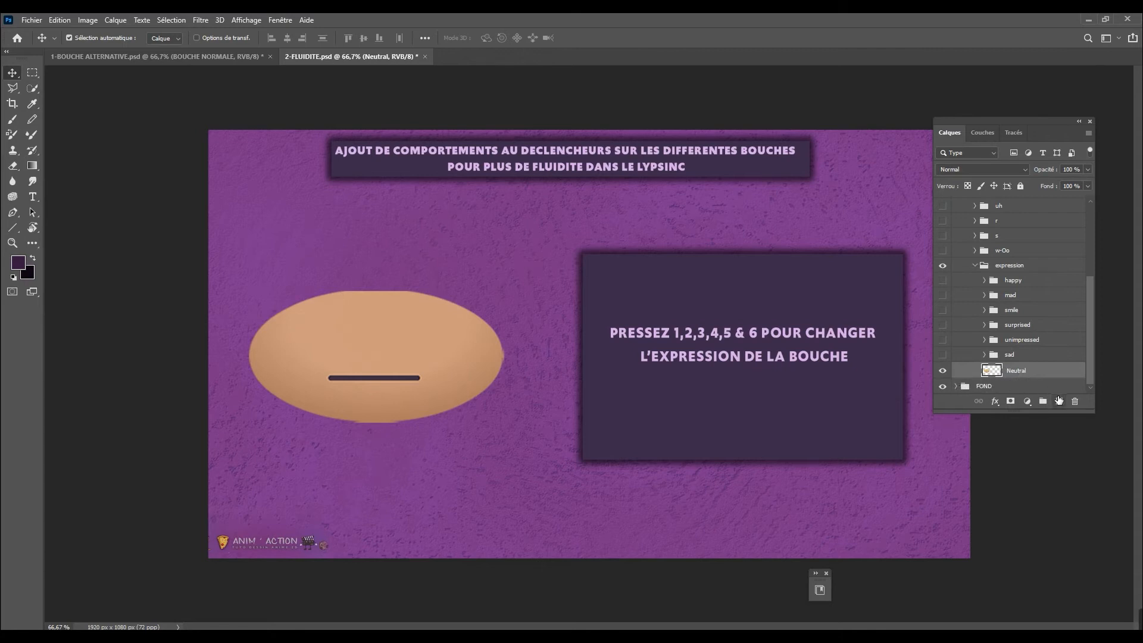
Examine the mouth frames 10003, 10004 and 10005 inside the aa group by showing and hiding them one at a time
{"action": "scroll", "coordinate": [1015, 291], "scroll_direction": "up", "scroll_amount": 5}
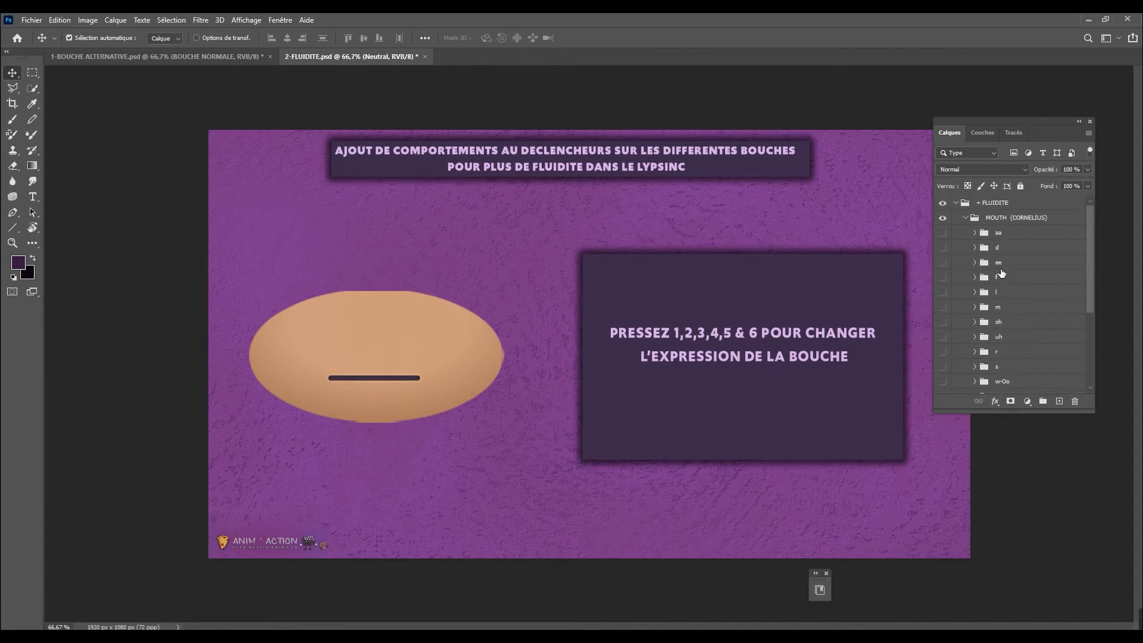
{"action": "left_click", "coordinate": [975, 232]}
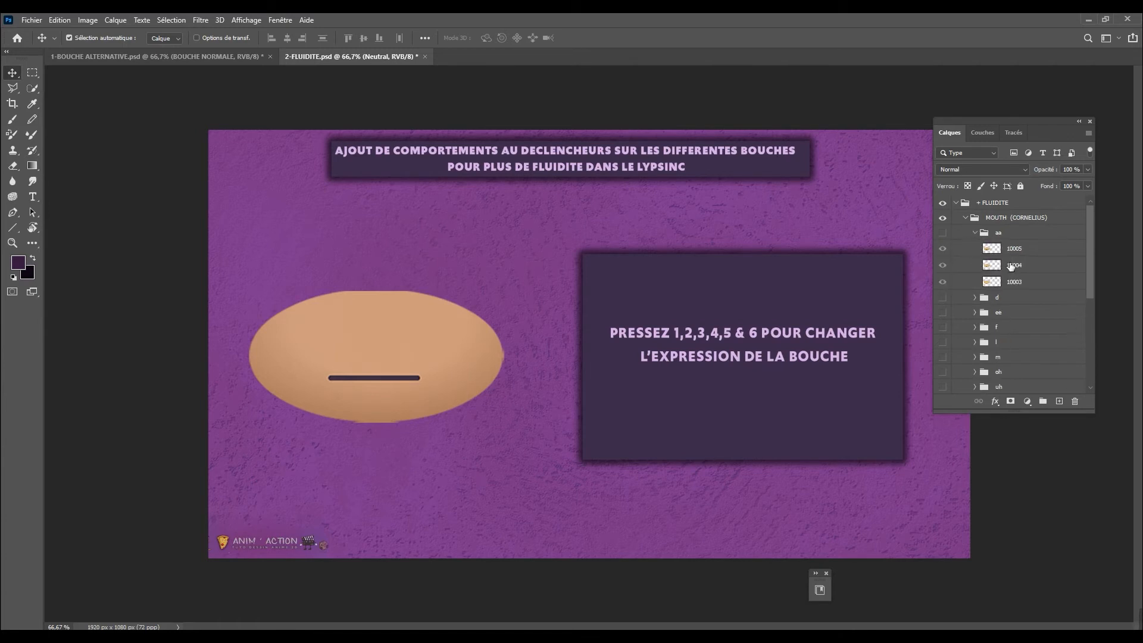
{"action": "left_click", "coordinate": [942, 232]}
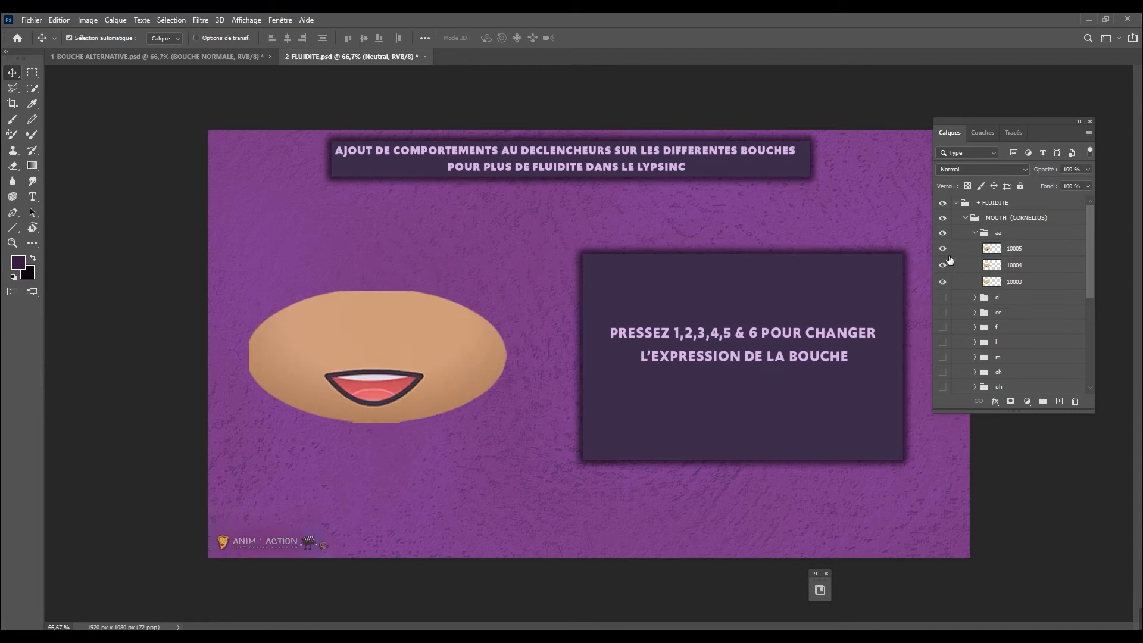
{"action": "left_click_drag", "start_coordinate": [942, 265], "coordinate": [943, 248]}
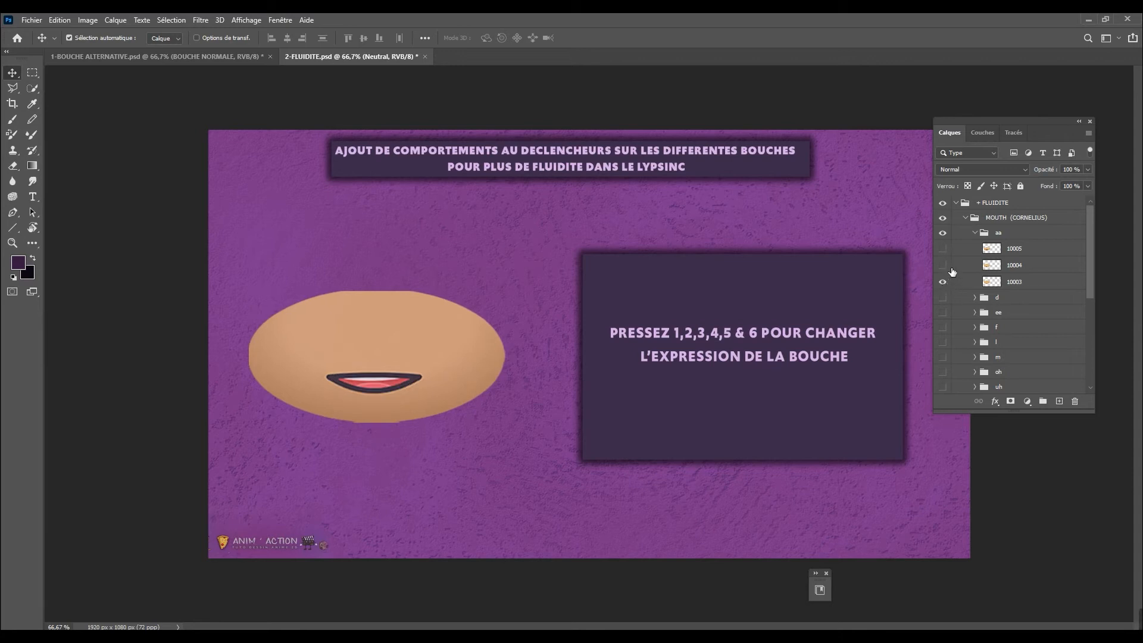
{"action": "left_click", "coordinate": [942, 265]}
{"action": "left_click", "coordinate": [942, 282]}
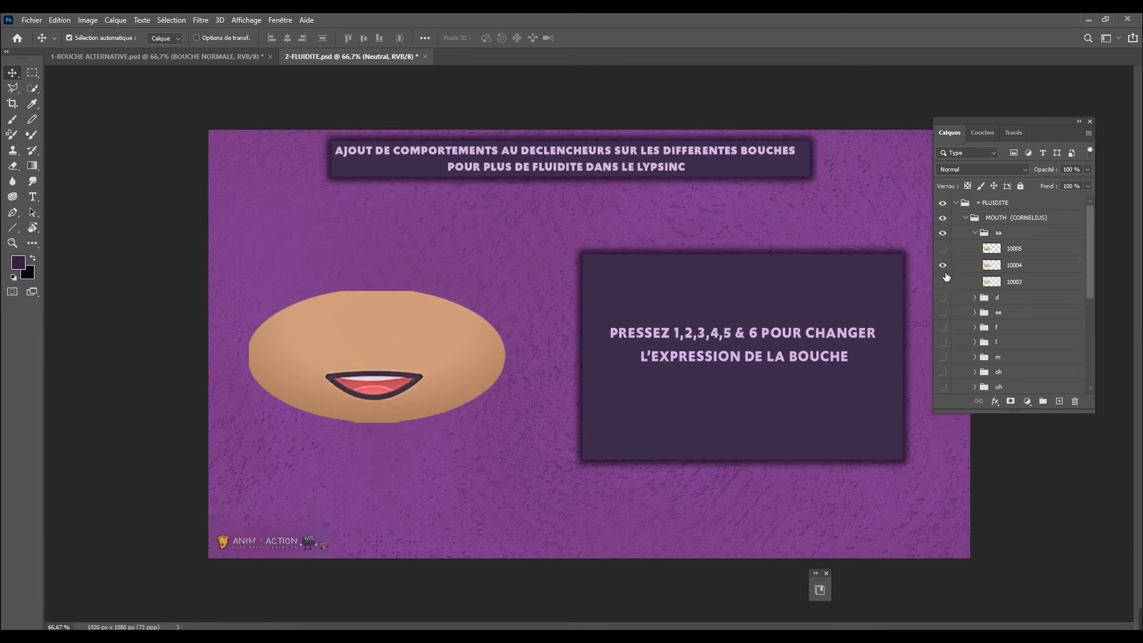
{"action": "left_click", "coordinate": [944, 266]}
{"action": "left_click", "coordinate": [944, 265]}
{"action": "left_click", "coordinate": [944, 264]}
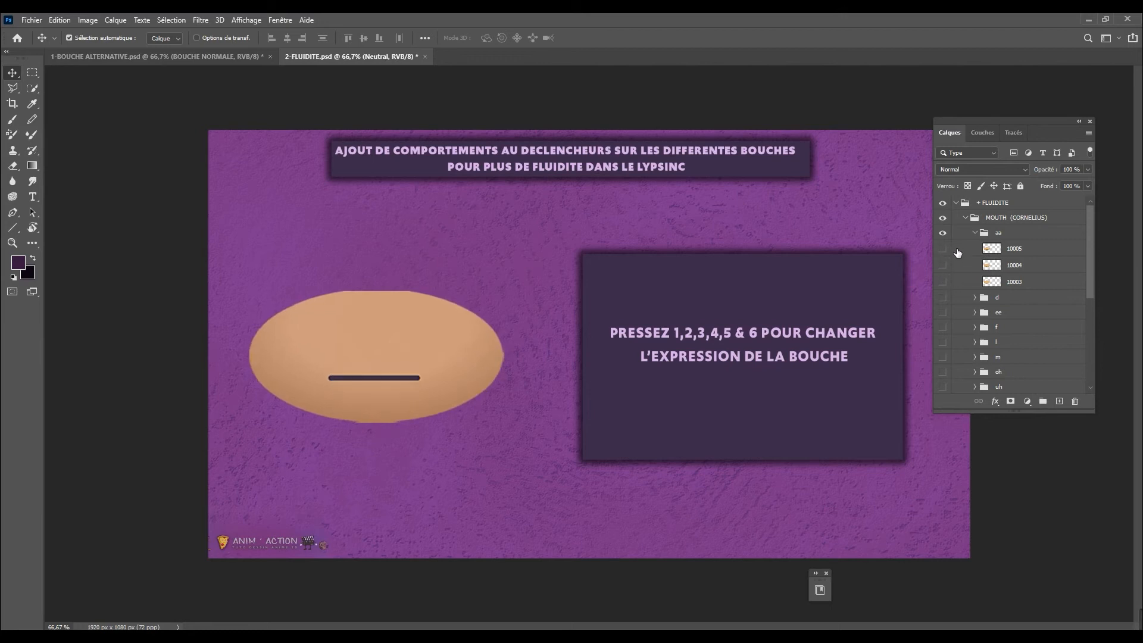
{"action": "left_click", "coordinate": [976, 234]}
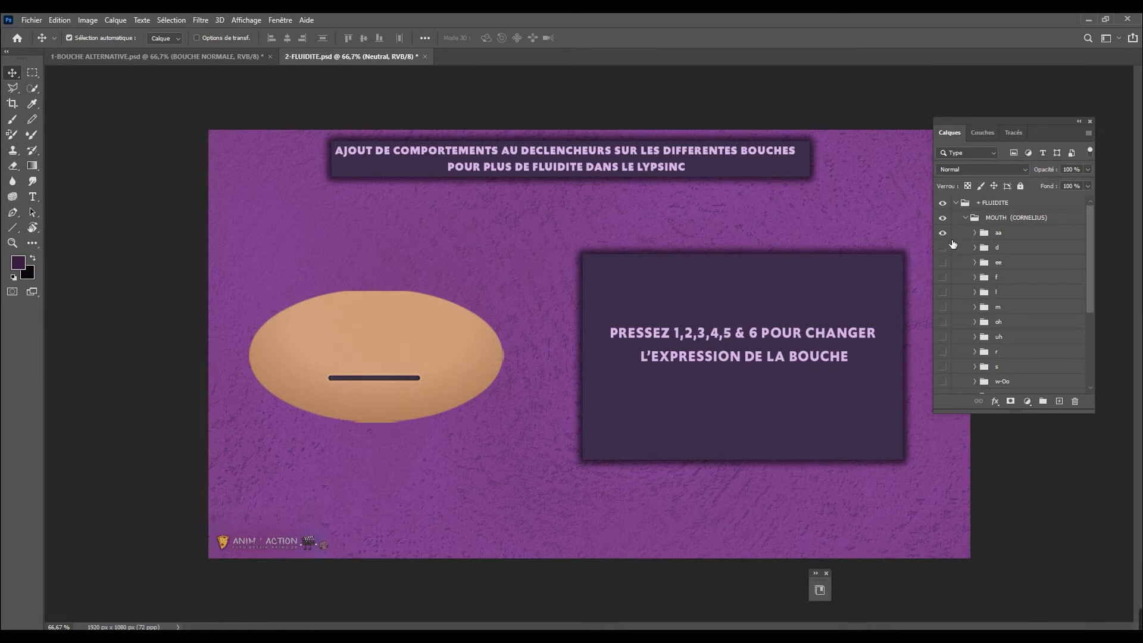
{"action": "scroll", "coordinate": [969, 297], "scroll_direction": "down", "scroll_amount": 3}
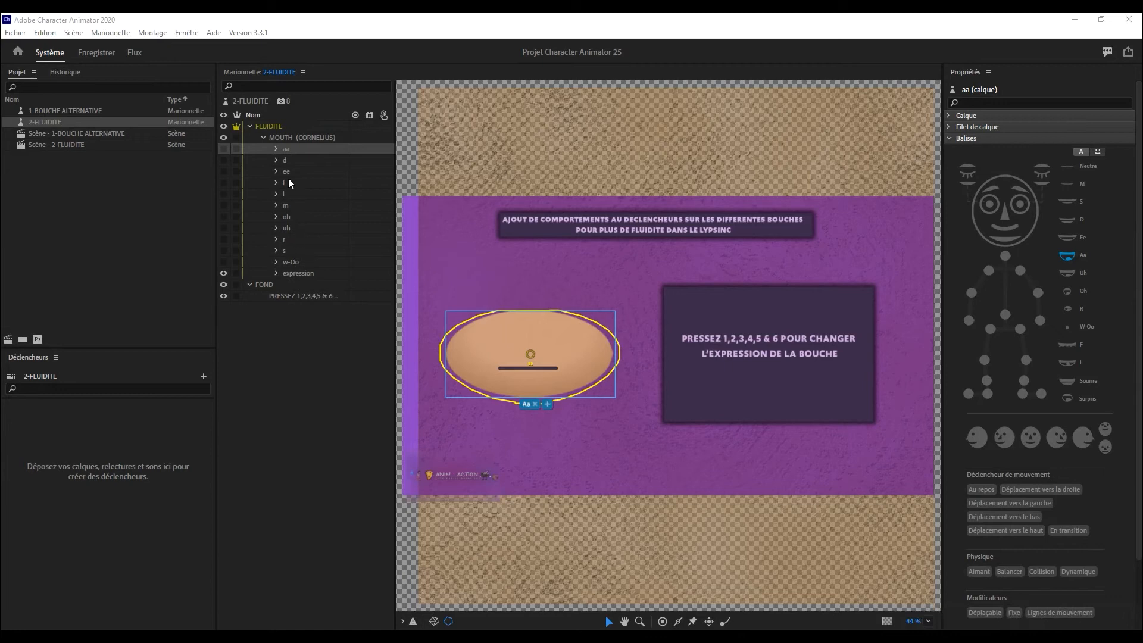
In Character Animator, look inside the aa mouth group and add the Parcourir les calques behavior to it
{"action": "left_click", "coordinate": [276, 148]}
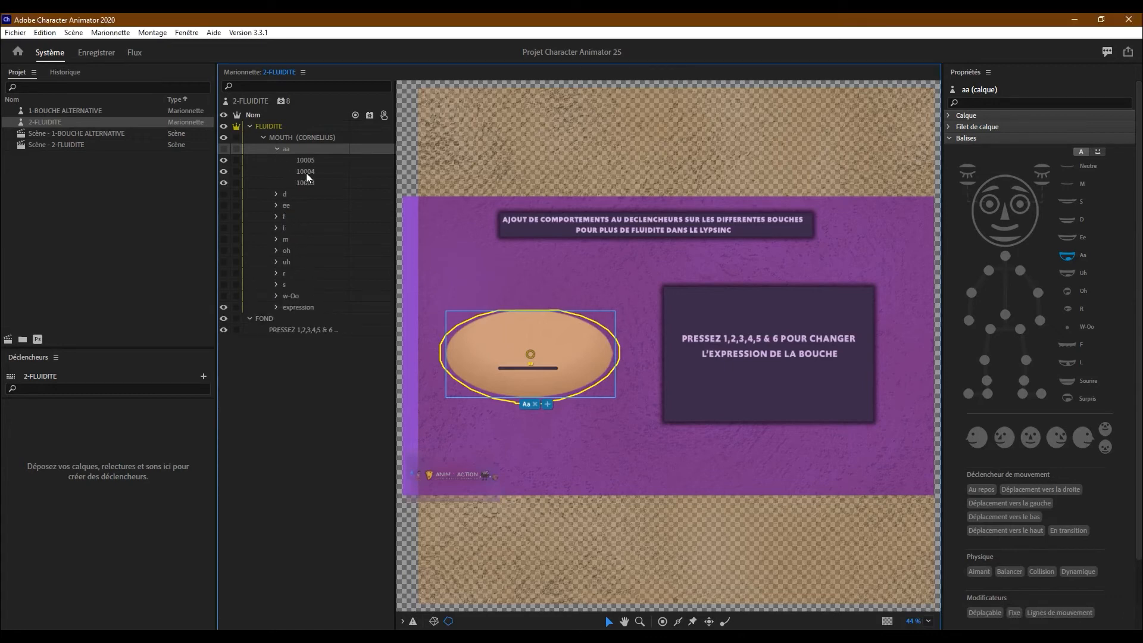
{"action": "left_click", "coordinate": [278, 149]}
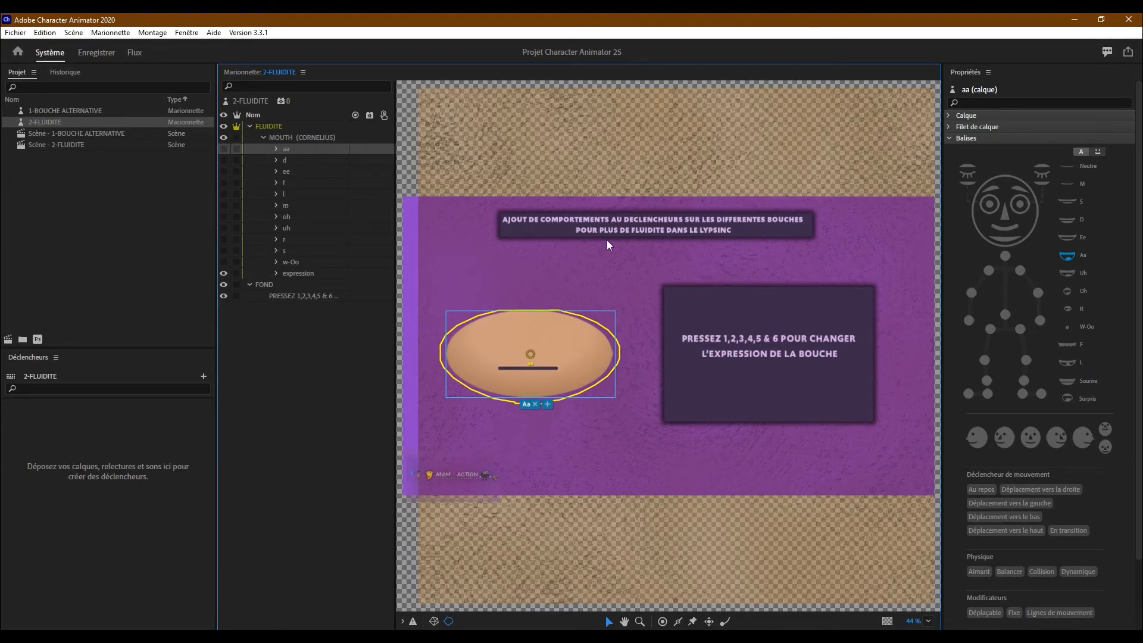
{"action": "scroll", "coordinate": [1017, 395], "scroll_direction": "down", "scroll_amount": 3}
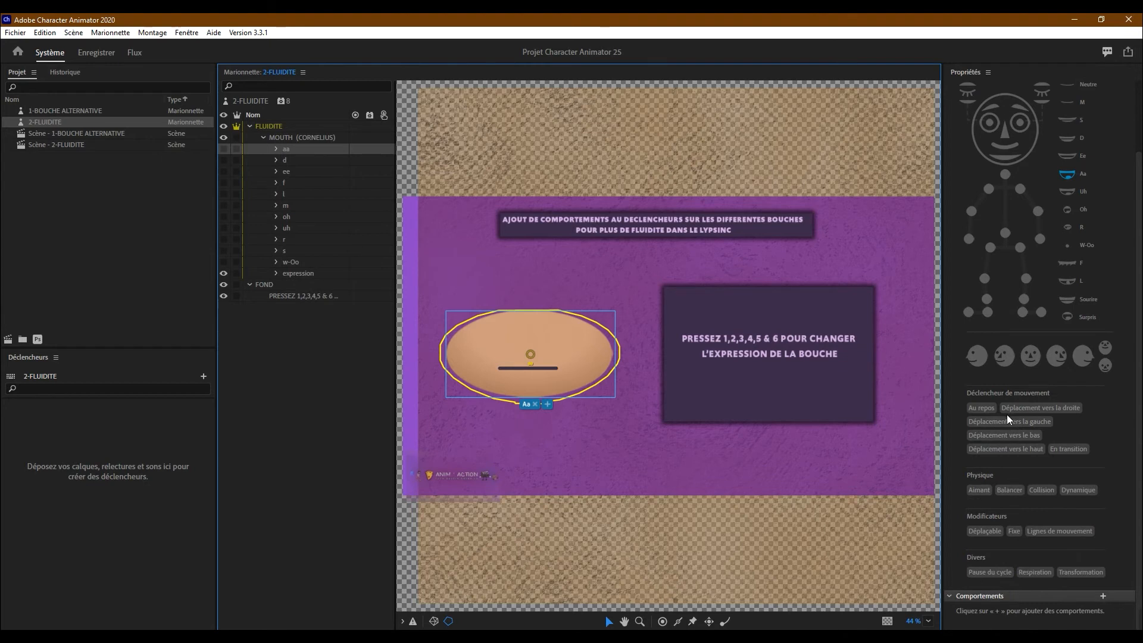
{"action": "left_click", "coordinate": [1103, 596]}
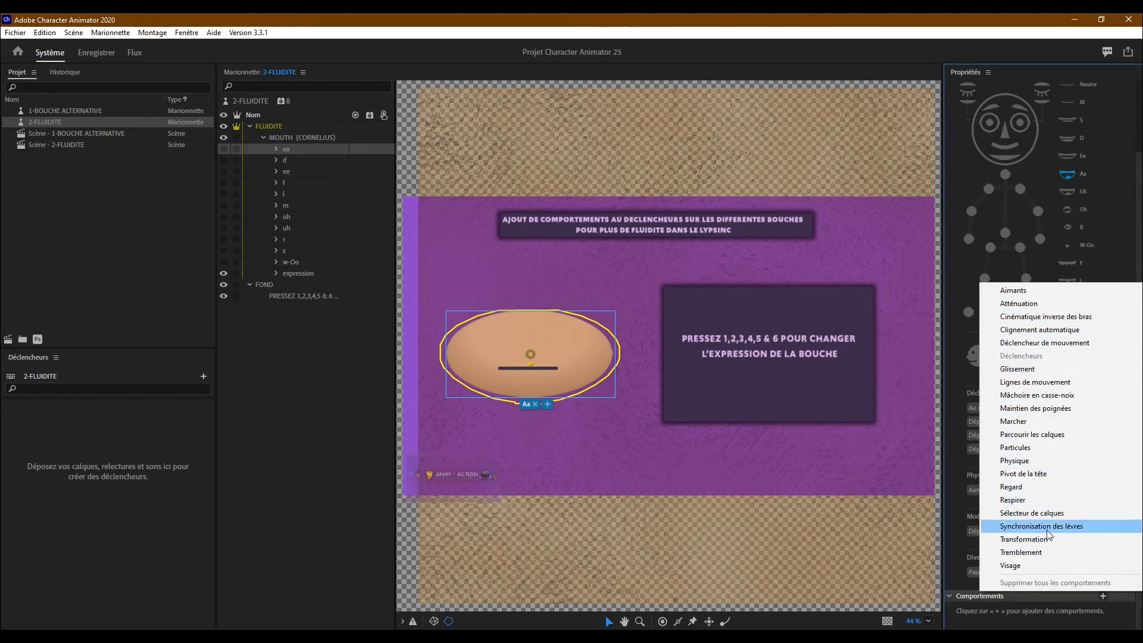
{"action": "left_click", "coordinate": [1045, 438]}
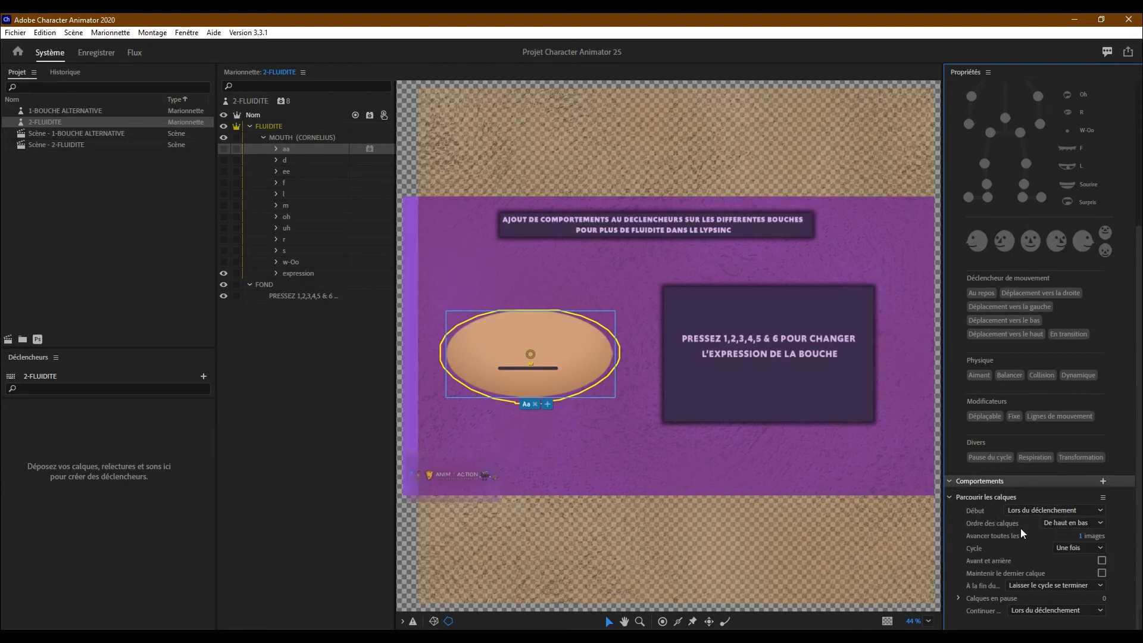
Set the aa mouth's layer order to De bas en haut and enable Avant et arrière and Maintenir le dernier calque
{"action": "left_click", "coordinate": [1049, 526]}
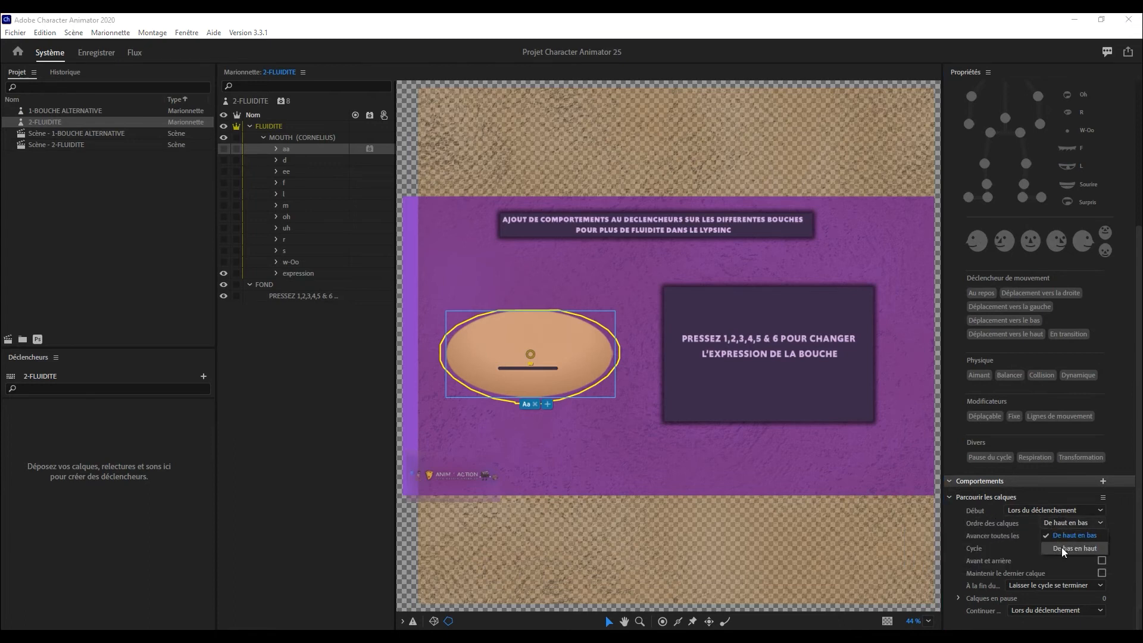
{"action": "left_click", "coordinate": [1061, 549]}
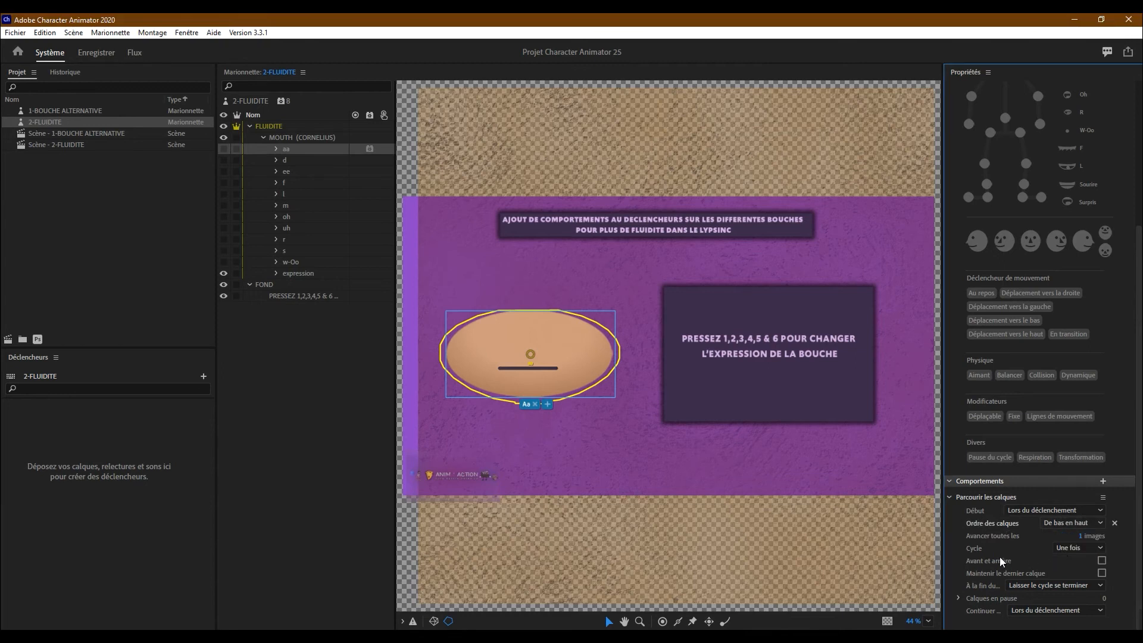
{"action": "left_click", "coordinate": [1102, 560]}
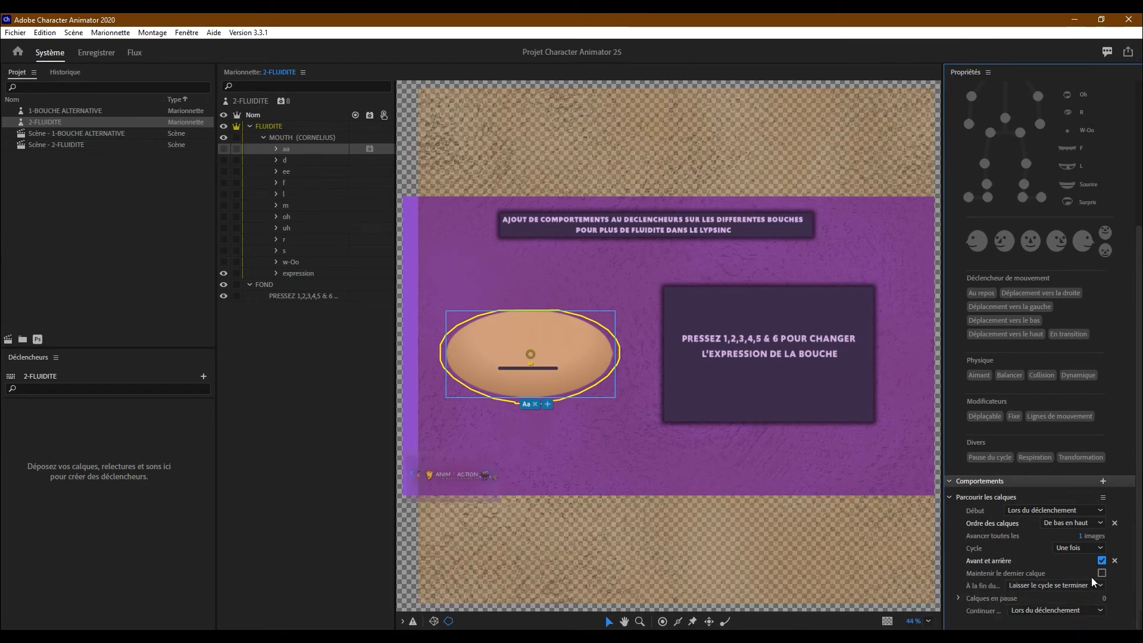
{"action": "left_click", "coordinate": [1101, 573]}
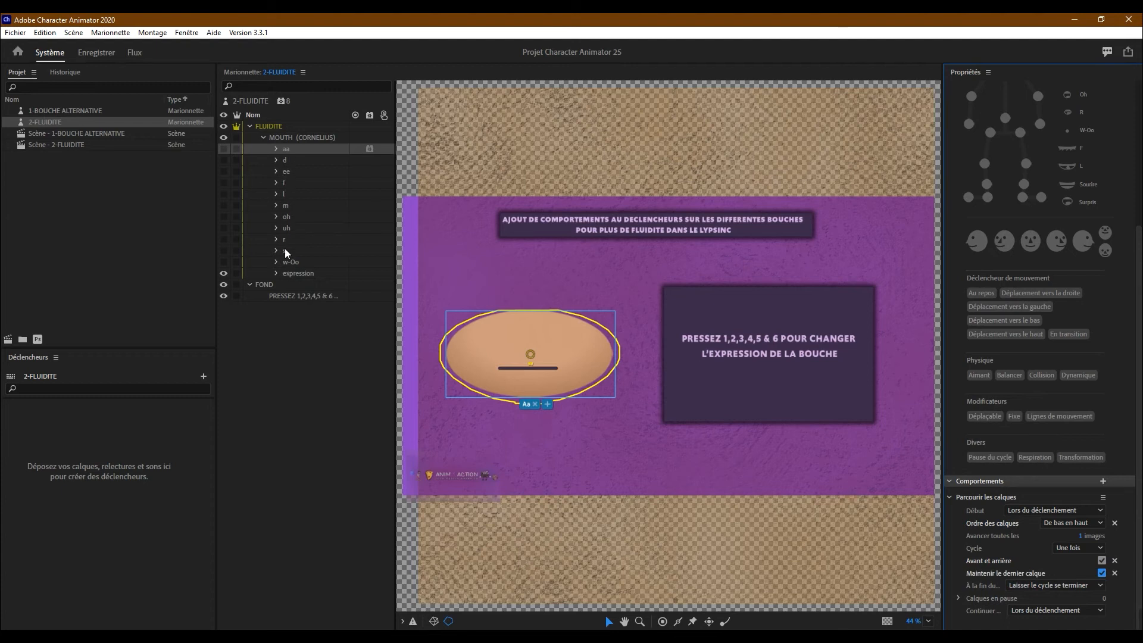
Add Parcourir les calques to the d and ee mouths, ordered De bas en haut with Avant et arrière and Maintenir le dernier calque
{"action": "left_click", "coordinate": [288, 162]}
{"action": "left_click", "coordinate": [1103, 596]}
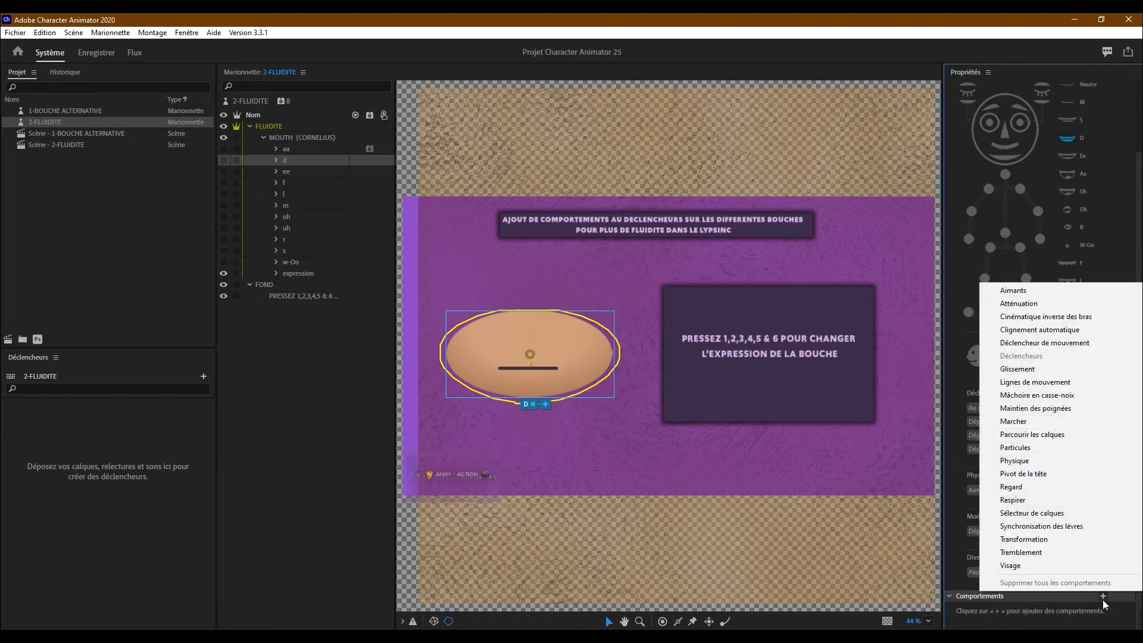
{"action": "left_click", "coordinate": [1033, 435]}
{"action": "left_click", "coordinate": [369, 171]}
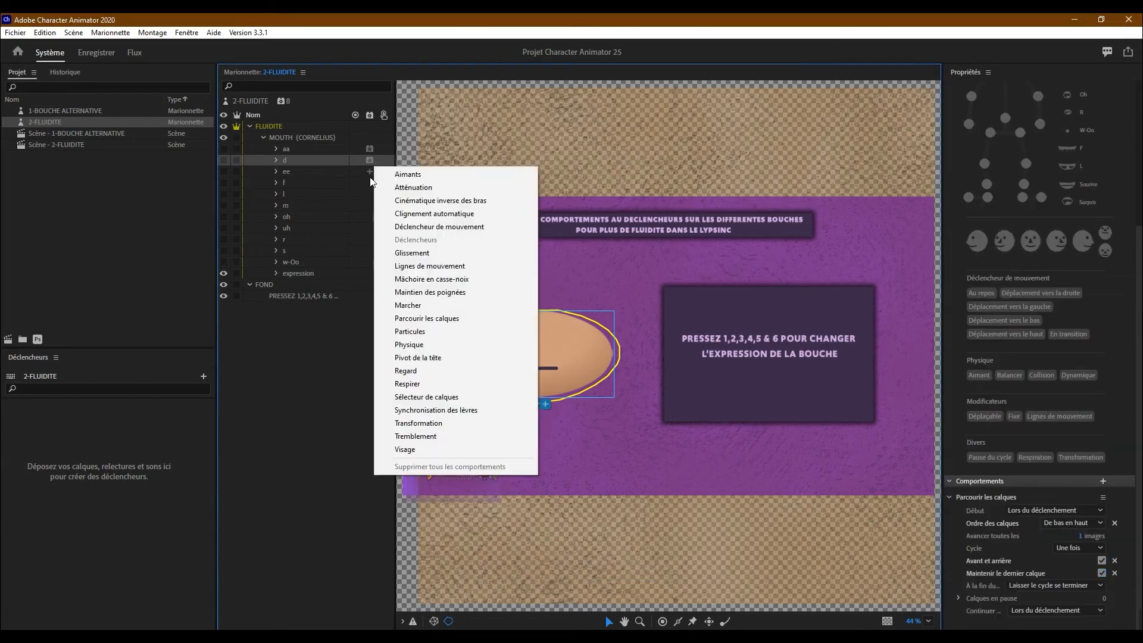
{"action": "left_click", "coordinate": [427, 318]}
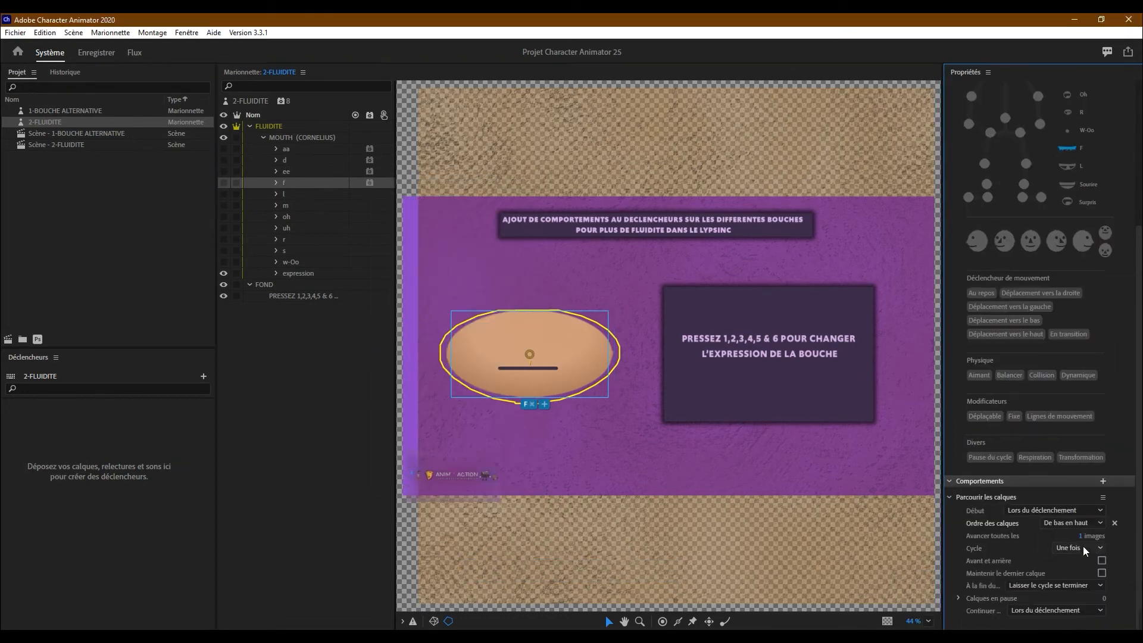
Enable Avant et arrière and Maintenir le dernier calque on the f mouth, and add Parcourir les calques to the l mouth with both options
{"action": "left_click", "coordinate": [1102, 574]}
{"action": "left_click", "coordinate": [1101, 561]}
{"action": "left_click", "coordinate": [294, 195]}
{"action": "left_click", "coordinate": [1103, 597]}
{"action": "left_click", "coordinate": [1032, 435]}
{"action": "left_click", "coordinate": [1102, 560]}
{"action": "left_click", "coordinate": [1101, 573]}
Add Parcourir les calques to the m and oh mouths, with Avant et arrière and Maintenir le dernier calque enabled
{"action": "left_click", "coordinate": [287, 206]}
{"action": "left_click", "coordinate": [1103, 596]}
{"action": "left_click", "coordinate": [1033, 434]}
{"action": "left_click", "coordinate": [1102, 573]}
{"action": "left_click", "coordinate": [1101, 561]}
{"action": "left_click", "coordinate": [287, 218]}
{"action": "left_click", "coordinate": [1103, 597]}
{"action": "left_click", "coordinate": [1033, 435]}
Expand the uh mouth group and add Parcourir les calques to it with Avant et arrière enabled
{"action": "left_click", "coordinate": [277, 229]}
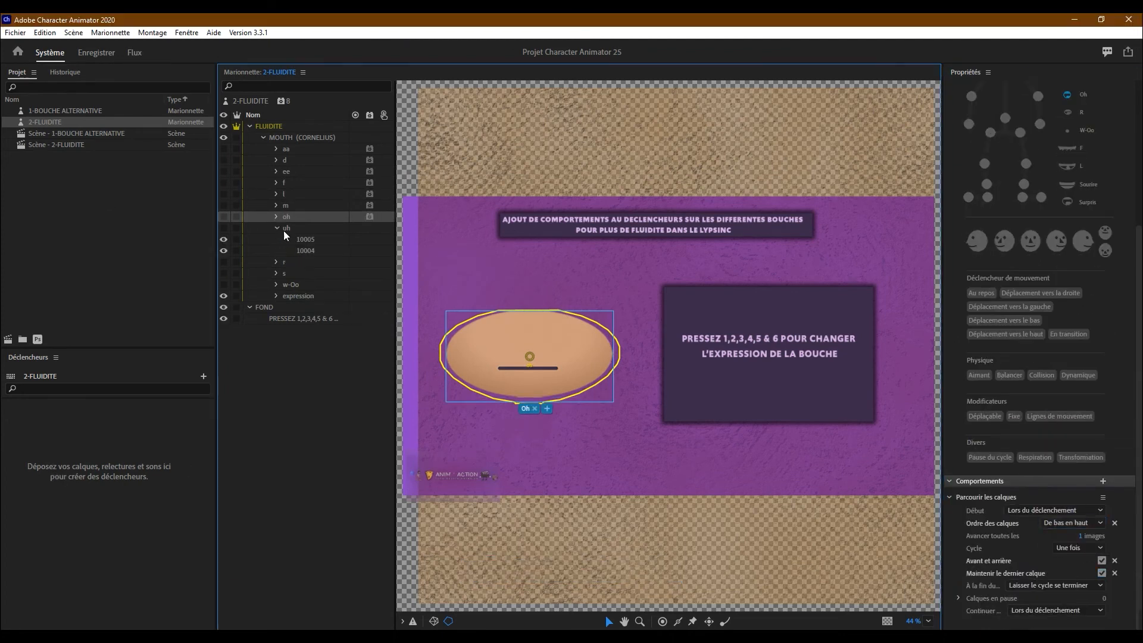
{"action": "left_click", "coordinate": [286, 229]}
{"action": "left_click", "coordinate": [1103, 597]}
{"action": "left_click", "coordinate": [1032, 435]}
{"action": "left_click", "coordinate": [1101, 560]}
Add Parcourir les calques to the r mouth, with Maintenir le dernier calque and Avant et arrière enabled
{"action": "left_click", "coordinate": [285, 262]}
{"action": "left_click", "coordinate": [1103, 597]}
{"action": "left_click", "coordinate": [1033, 435]}
{"action": "left_click", "coordinate": [1102, 574]}
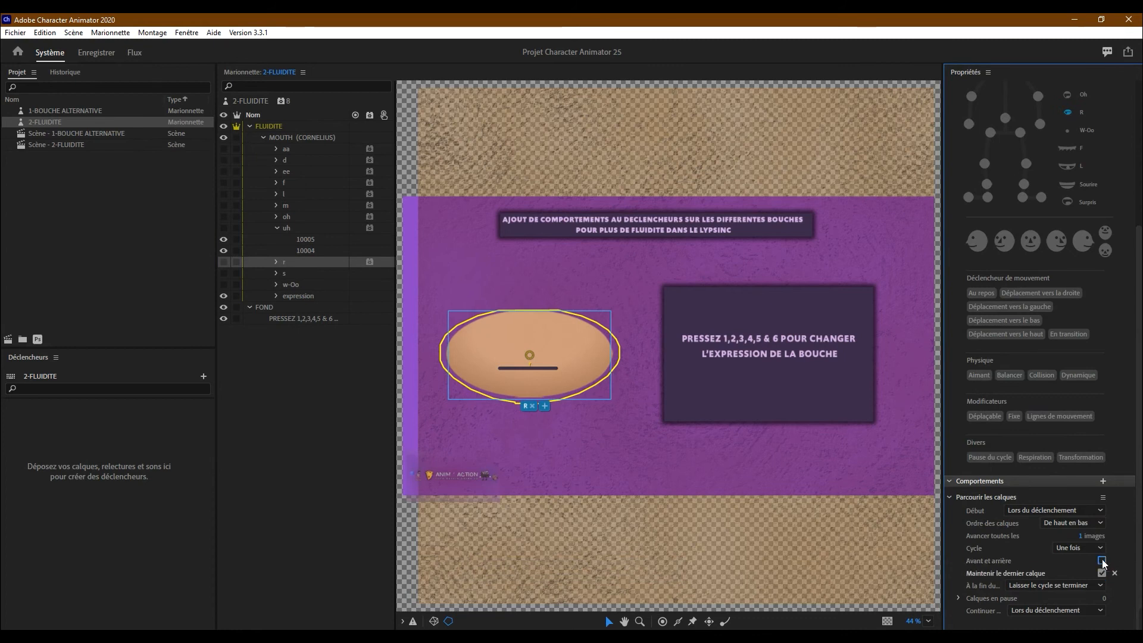
{"action": "left_click", "coordinate": [1101, 561]}
Add Parcourir les calques with Avant et arrière to the s and w-Oo mouths, and open the recording workspace
{"action": "left_click", "coordinate": [285, 274]}
{"action": "left_click", "coordinate": [1103, 597]}
{"action": "left_click", "coordinate": [1033, 435]}
{"action": "left_click", "coordinate": [1101, 561]}
{"action": "left_click", "coordinate": [291, 285]}
{"action": "left_click", "coordinate": [1103, 596]}
{"action": "left_click", "coordinate": [1032, 434]}
{"action": "left_click", "coordinate": [1101, 561]}
{"action": "left_click", "coordinate": [109, 52]}
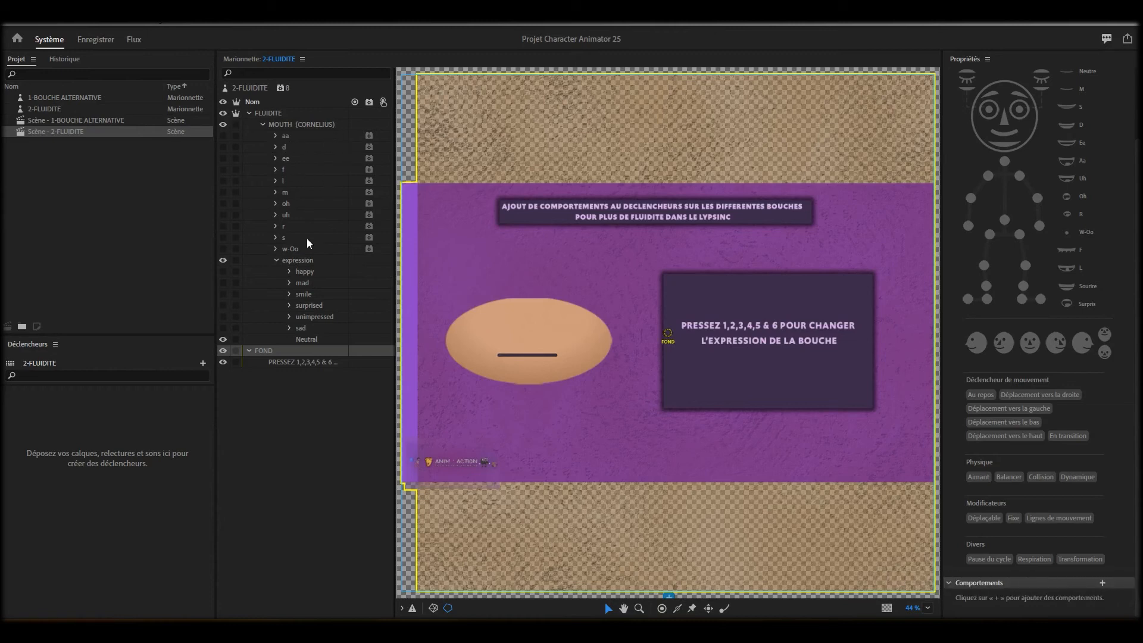
Add the Parcourir les calques behavior to the happy mouth inside the expression group
{"action": "left_click", "coordinate": [296, 262]}
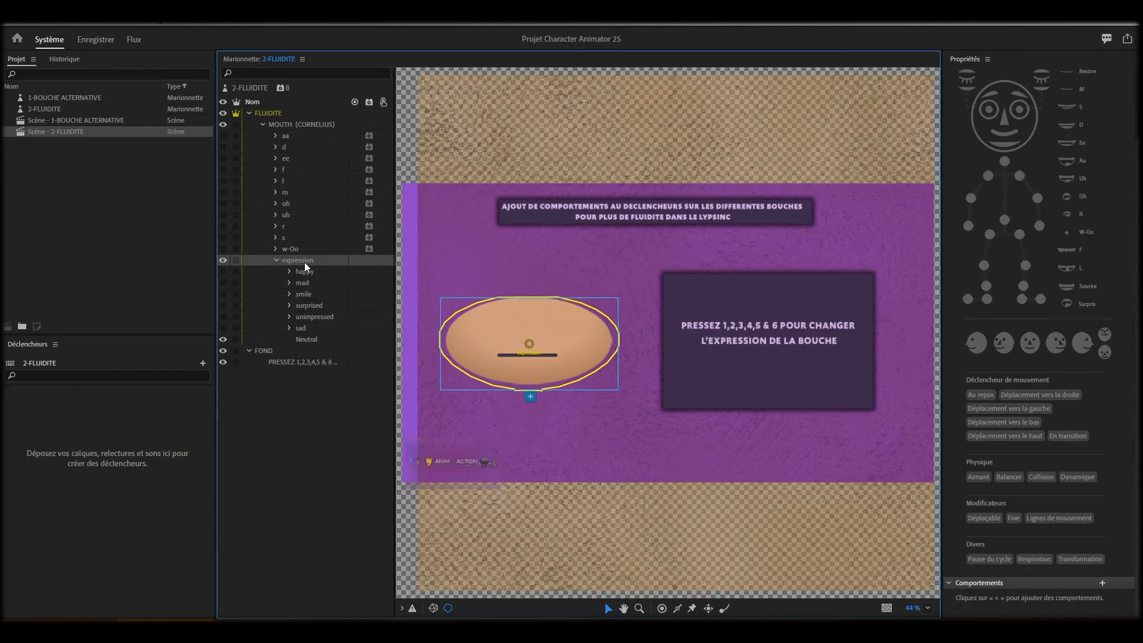
{"action": "left_click", "coordinate": [304, 275]}
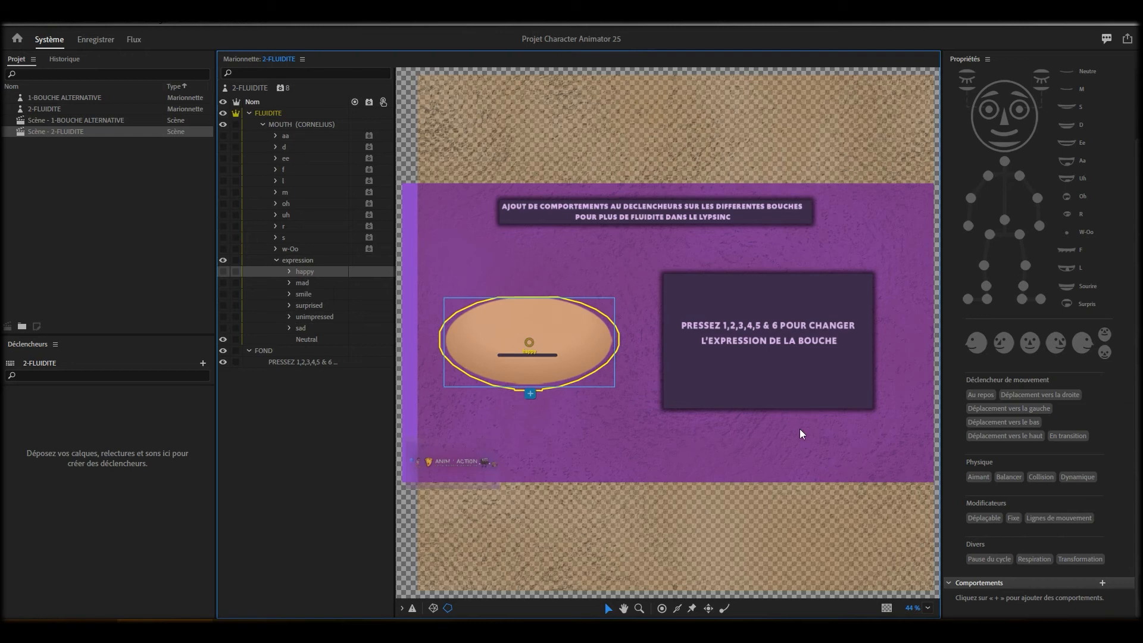
{"action": "left_click", "coordinate": [1102, 583]}
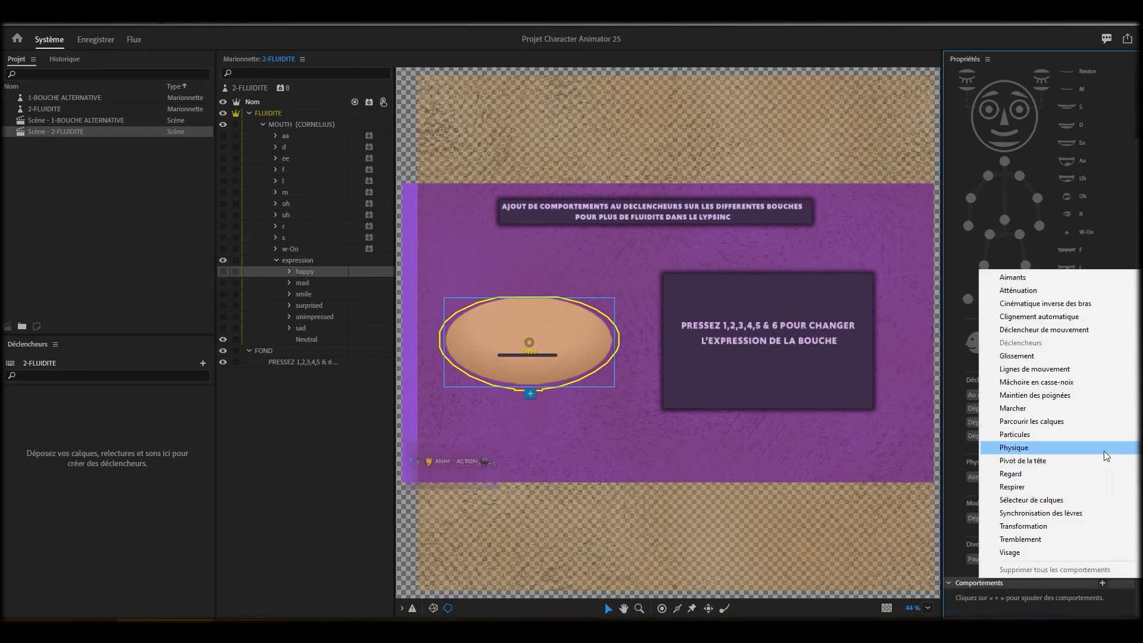
{"action": "left_click", "coordinate": [1036, 421]}
{"action": "scroll", "coordinate": [1056, 495], "scroll_direction": "down", "scroll_amount": 3}
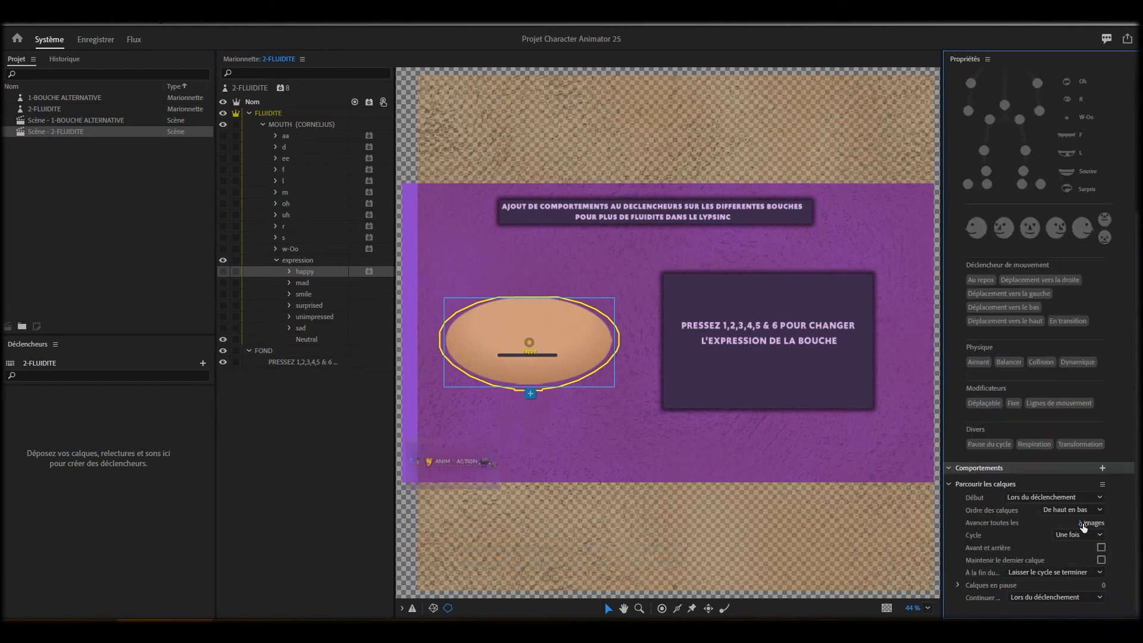
Set the happy mouth's layer order to De bas en haut and enable Avant et arrière and Maintenir le dernier calque
{"action": "left_click", "coordinate": [1085, 510]}
{"action": "left_click", "coordinate": [1084, 535]}
{"action": "left_click", "coordinate": [1100, 548]}
{"action": "left_click", "coordinate": [1100, 560]}
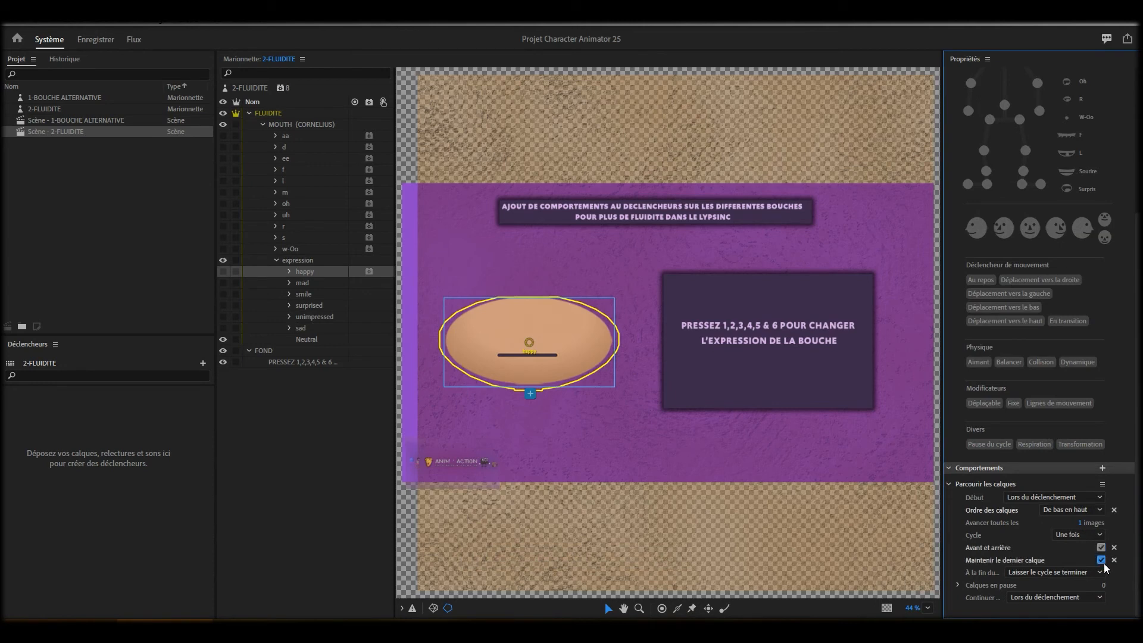
Add the Parcourir les calques behavior to the mad, smile, surprised, unimpressed and sad mouths in the expression group
{"action": "left_click", "coordinate": [311, 285]}
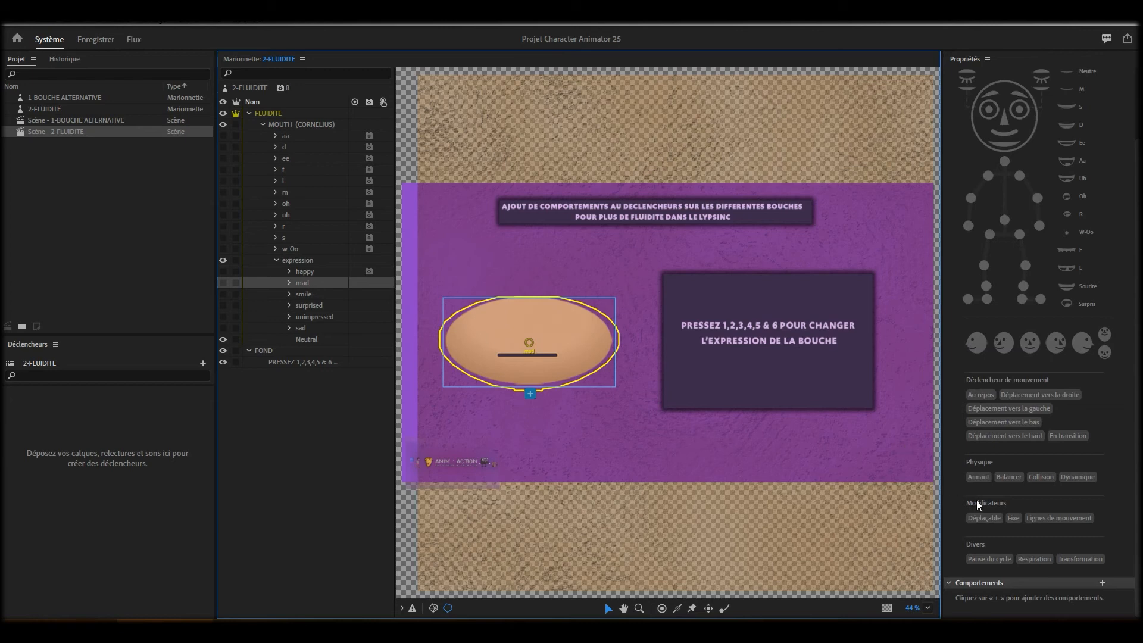
{"action": "left_click", "coordinate": [1102, 583]}
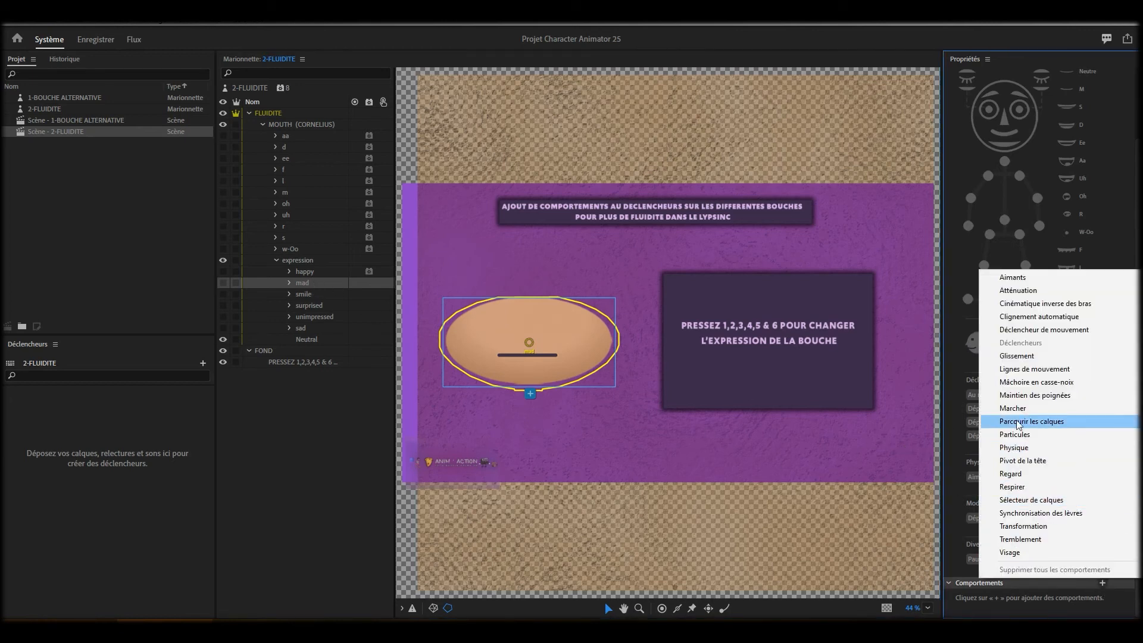
{"action": "left_click", "coordinate": [1037, 420]}
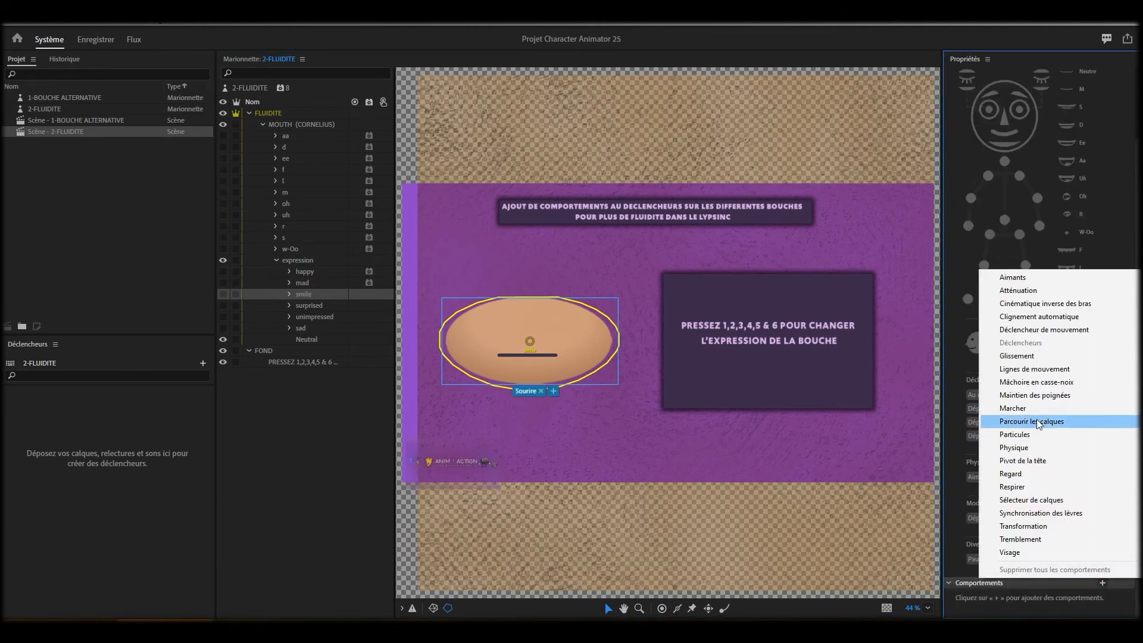
{"action": "left_click", "coordinate": [1037, 422]}
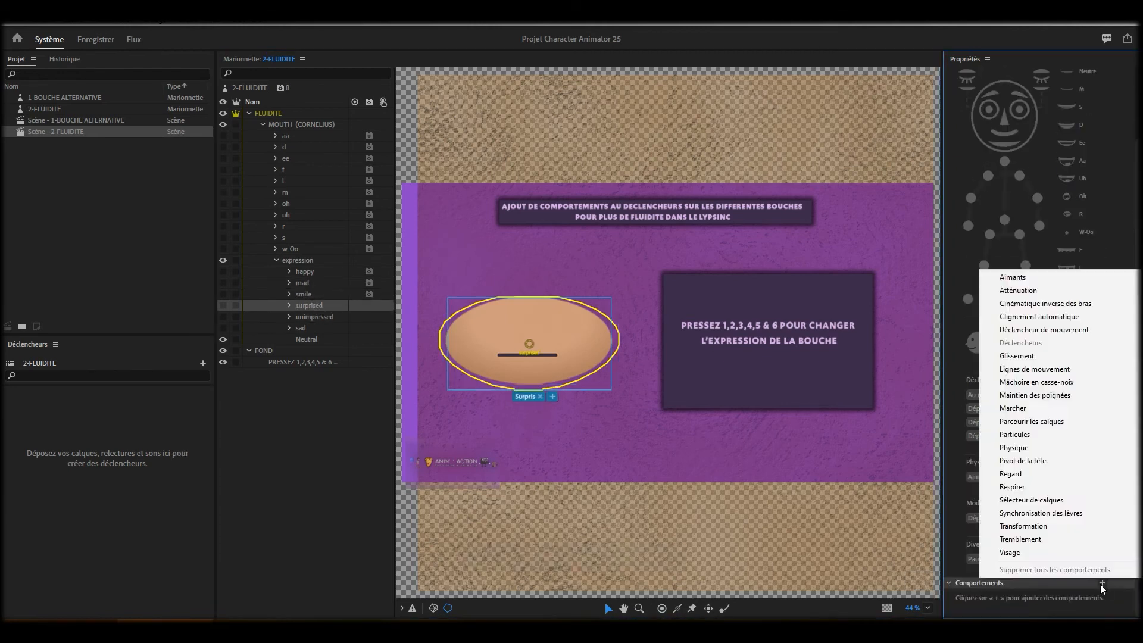
{"action": "left_click", "coordinate": [1037, 424]}
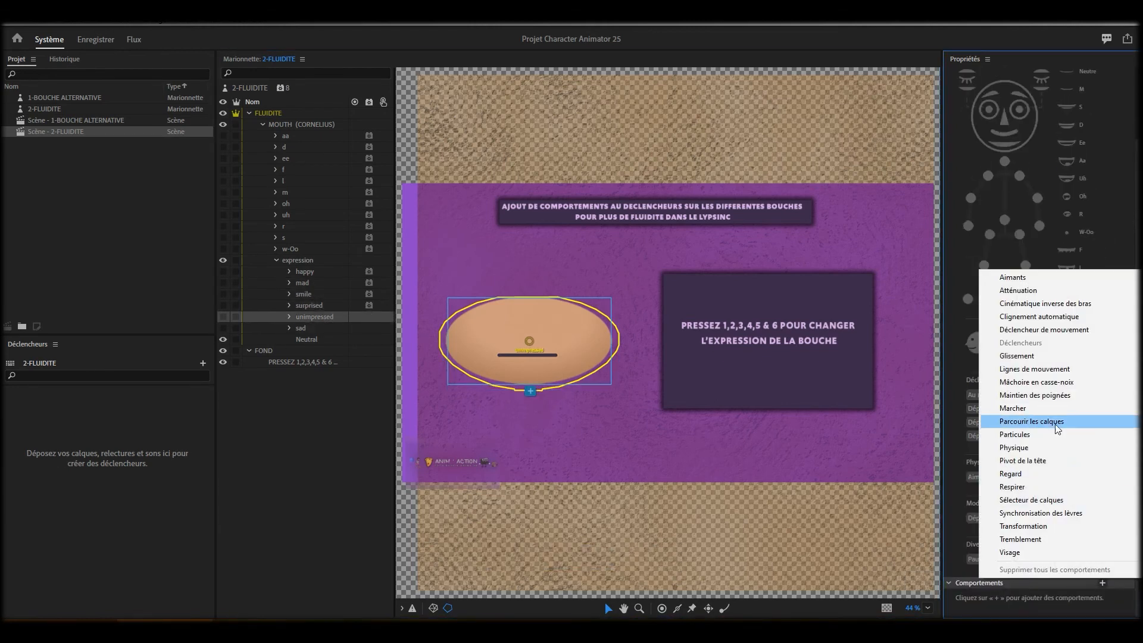
{"action": "left_click", "coordinate": [1037, 421]}
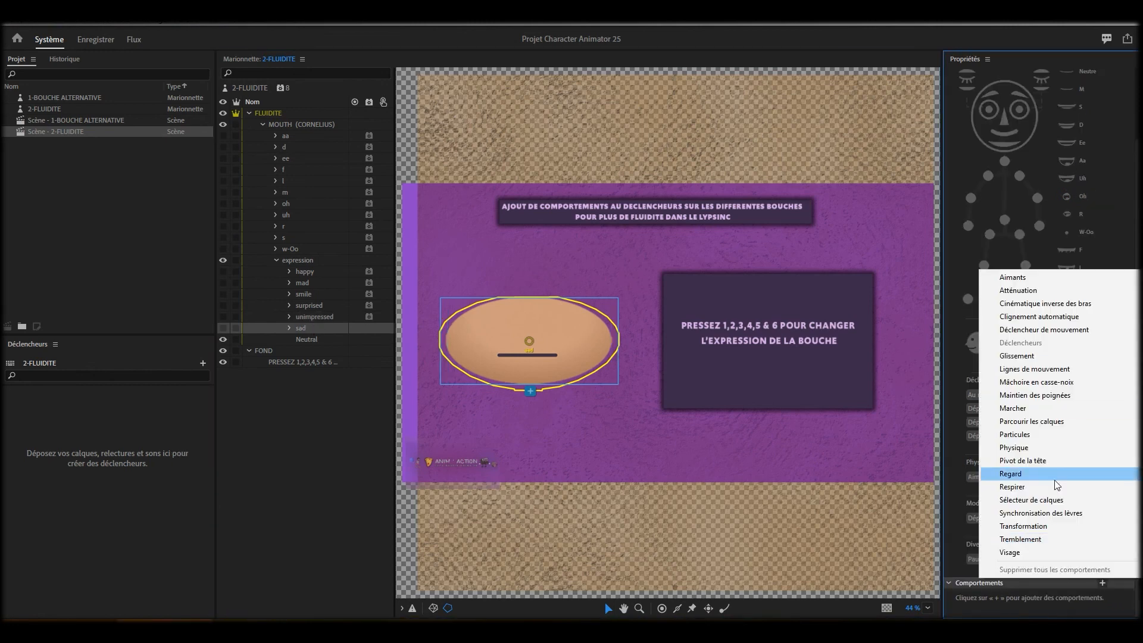
{"action": "left_click", "coordinate": [1037, 421]}
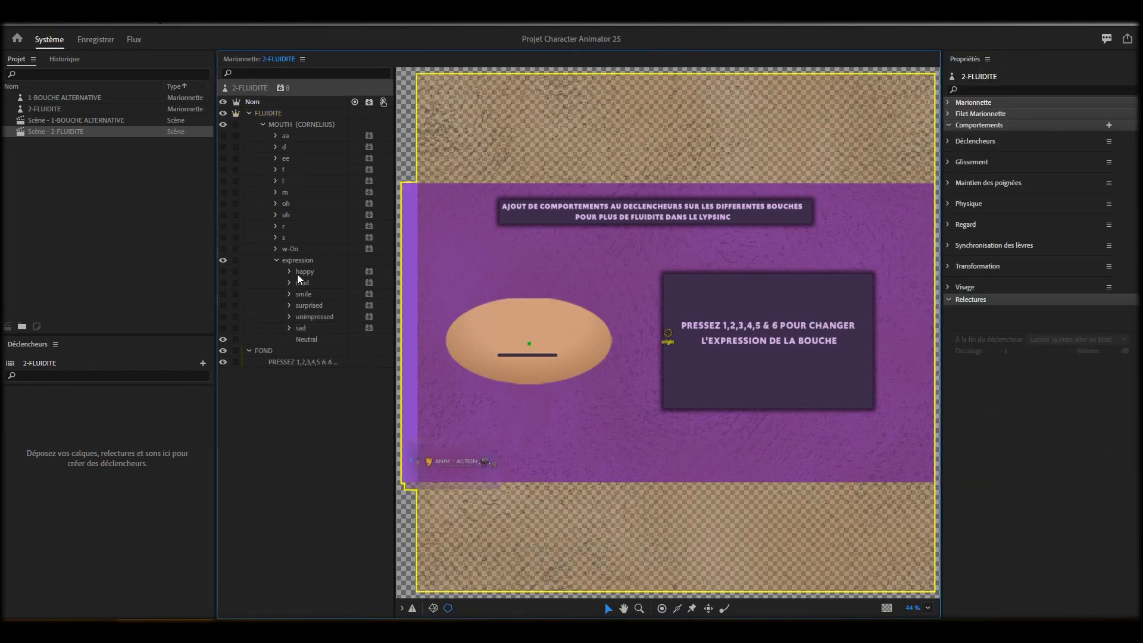
Create a trigger from the happy mouth layer of the expression group and assign it the trigger key 1
{"action": "left_click", "coordinate": [303, 274]}
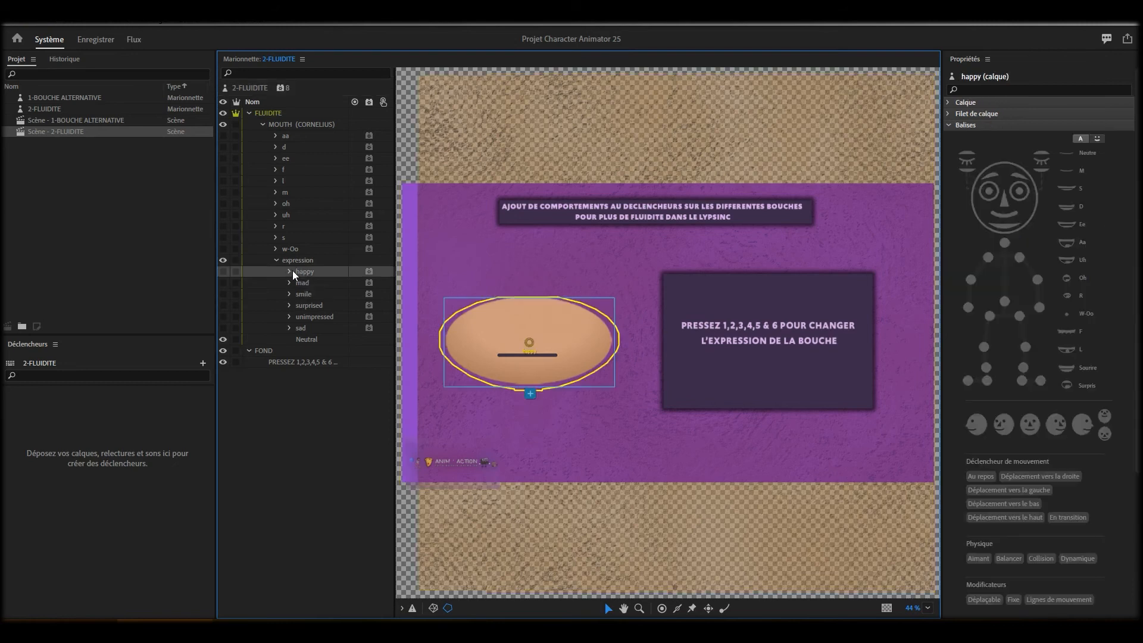
{"action": "left_click_drag", "start_coordinate": [305, 277], "coordinate": [108, 425]}
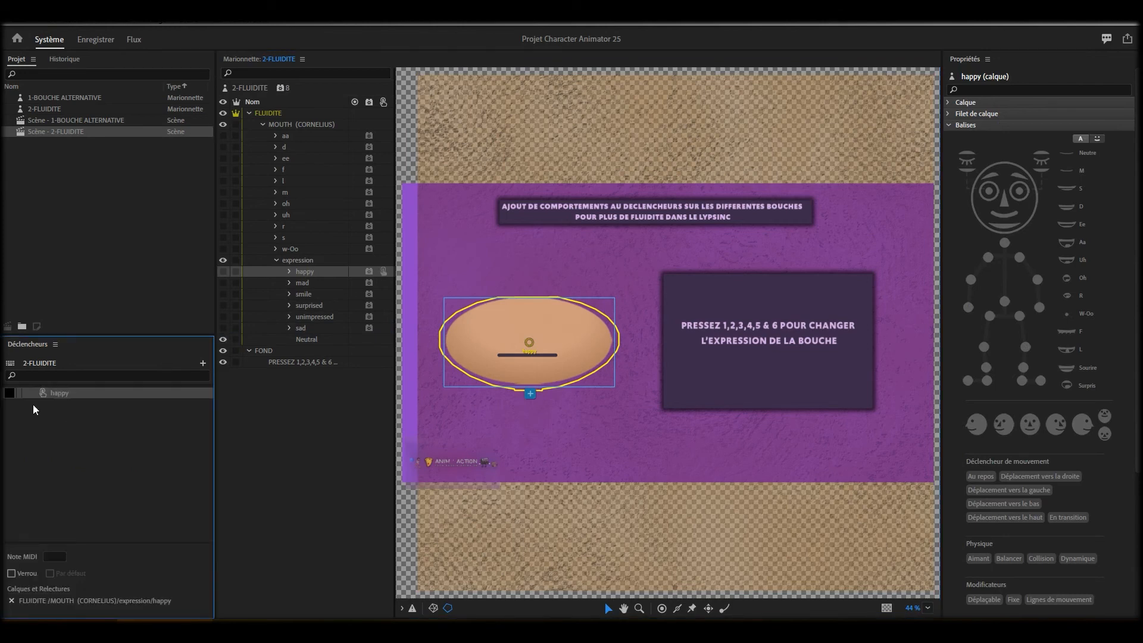
{"action": "left_click", "coordinate": [10, 392]}
{"action": "left_click", "coordinate": [34, 473]}
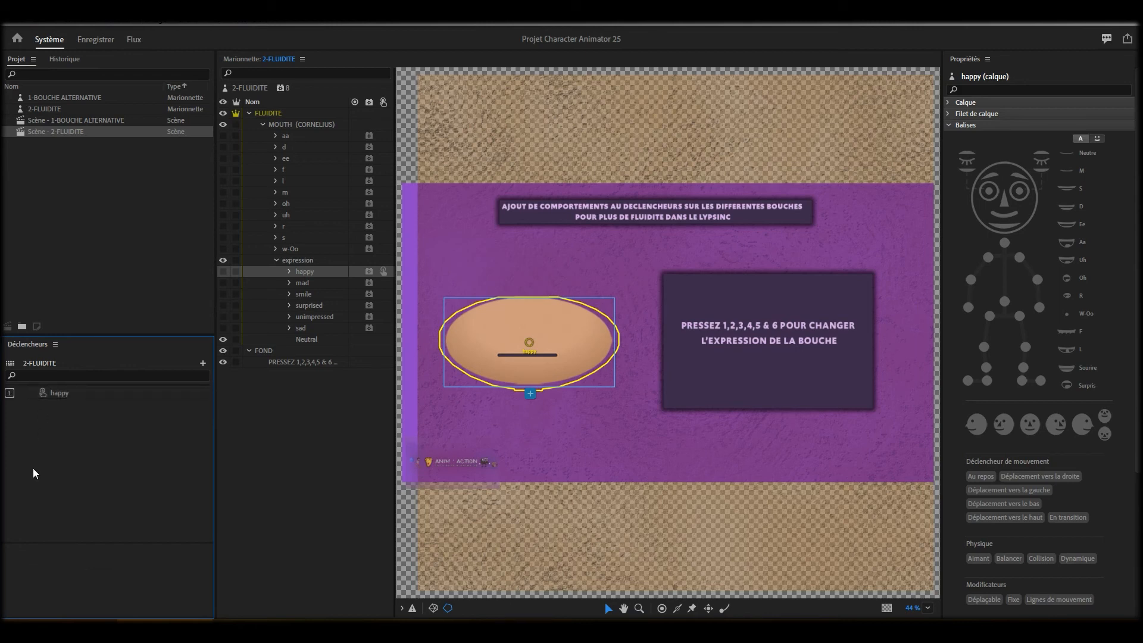
Turn off the camera input in the recording workspace, and return to the rigging workspace
{"action": "left_click", "coordinate": [88, 43]}
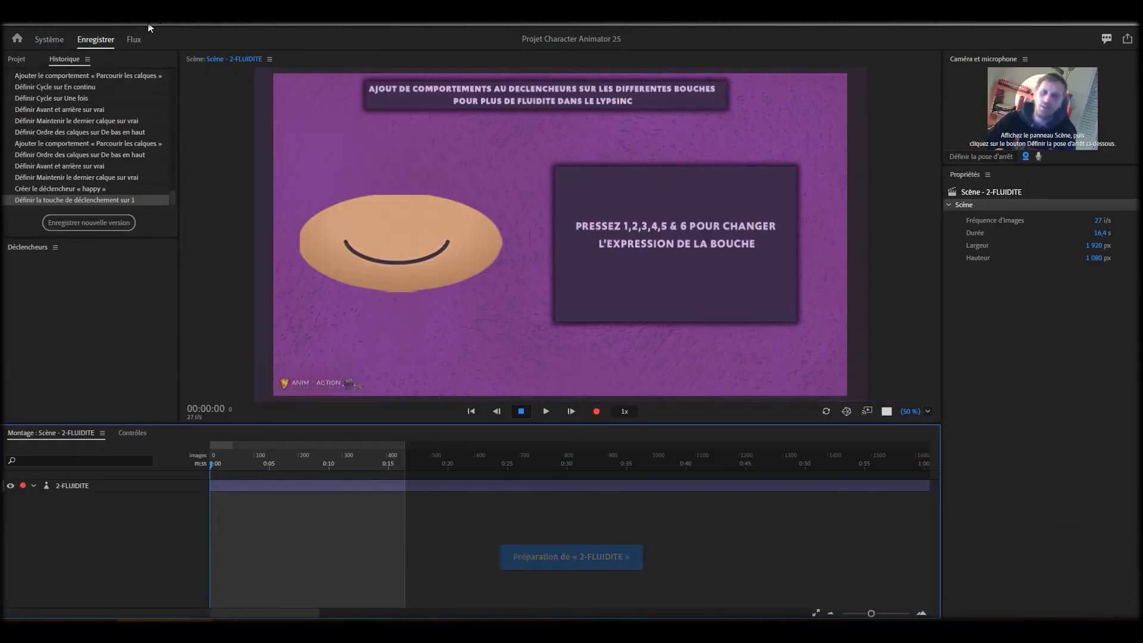
{"action": "left_click", "coordinate": [1025, 156]}
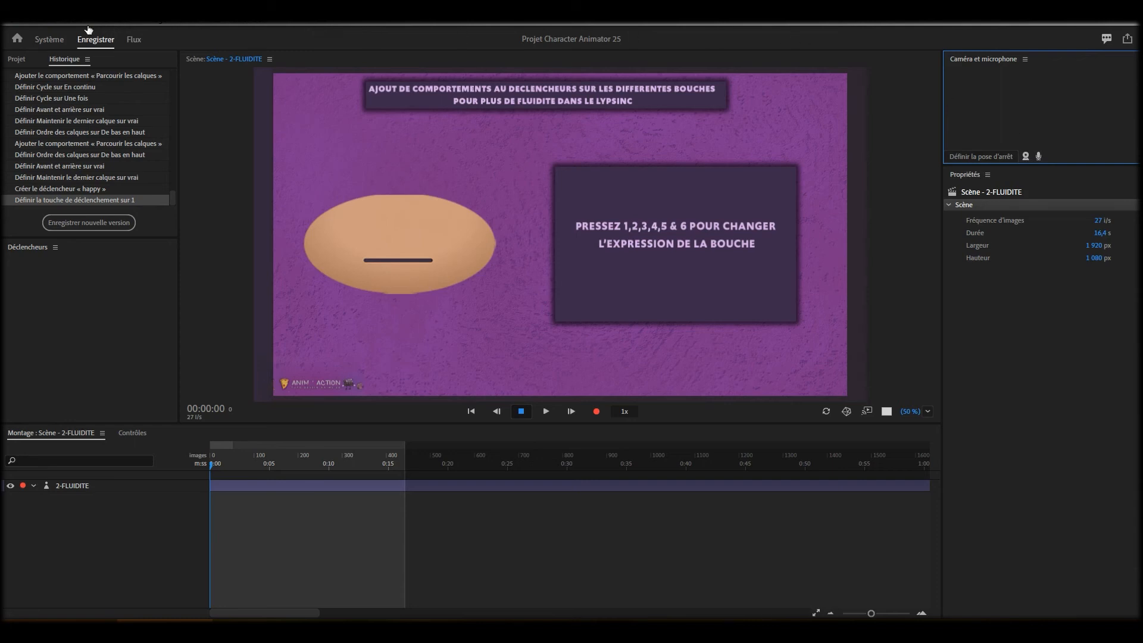
{"action": "left_click", "coordinate": [39, 43]}
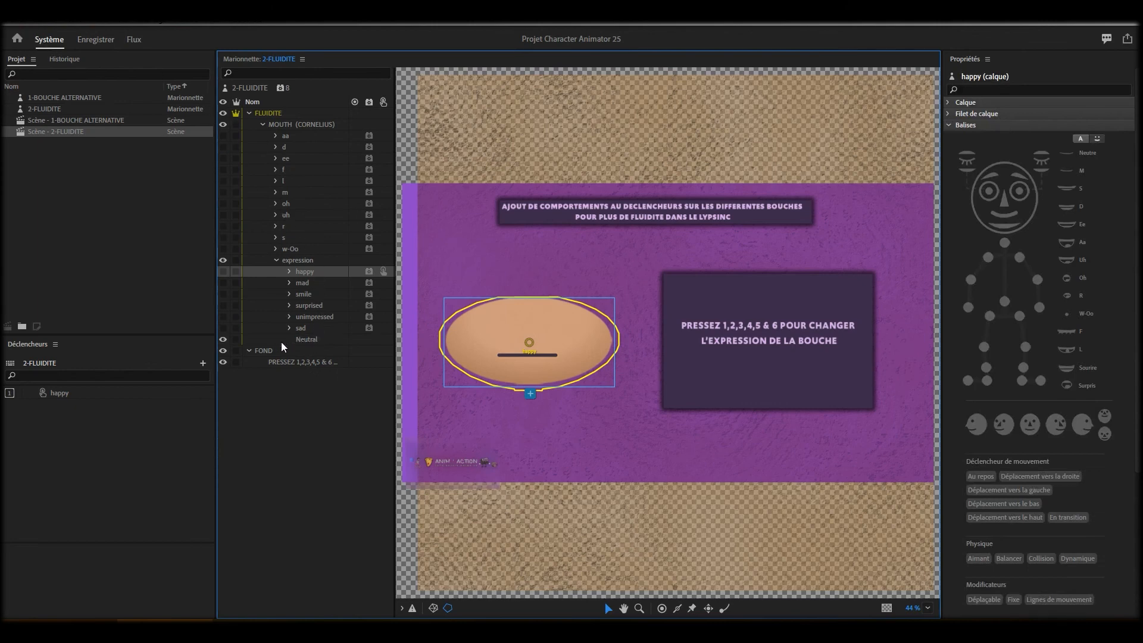
Add the expression group's Neutral layer to the happy trigger and test trigger 1 in the recording workspace
{"action": "left_click_drag", "start_coordinate": [319, 341], "coordinate": [64, 394]}
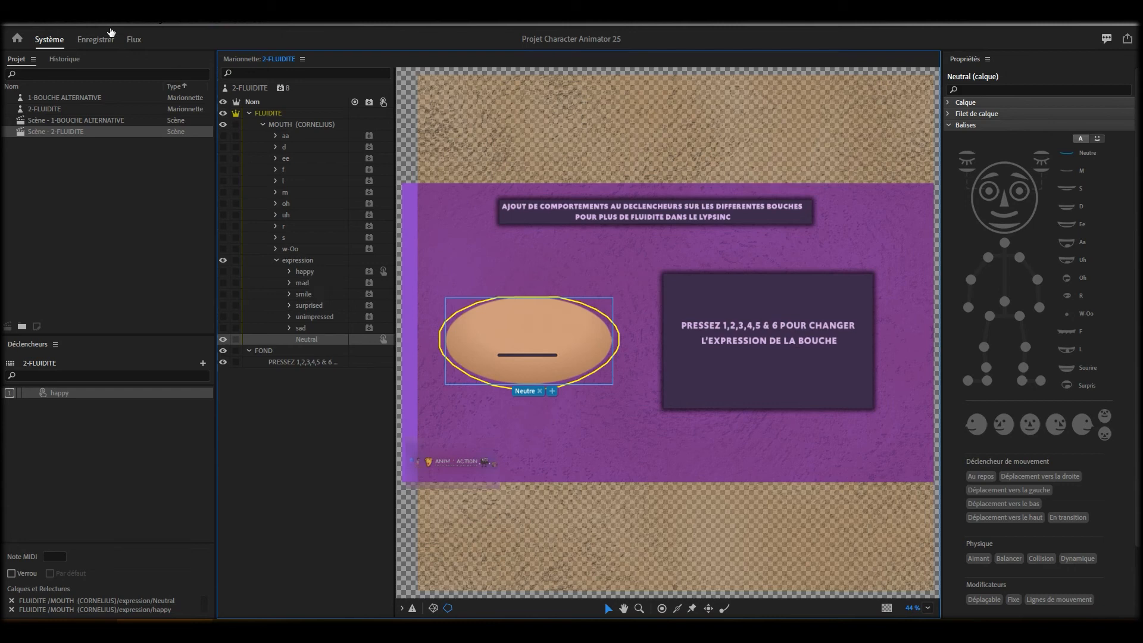
{"action": "left_click", "coordinate": [91, 43]}
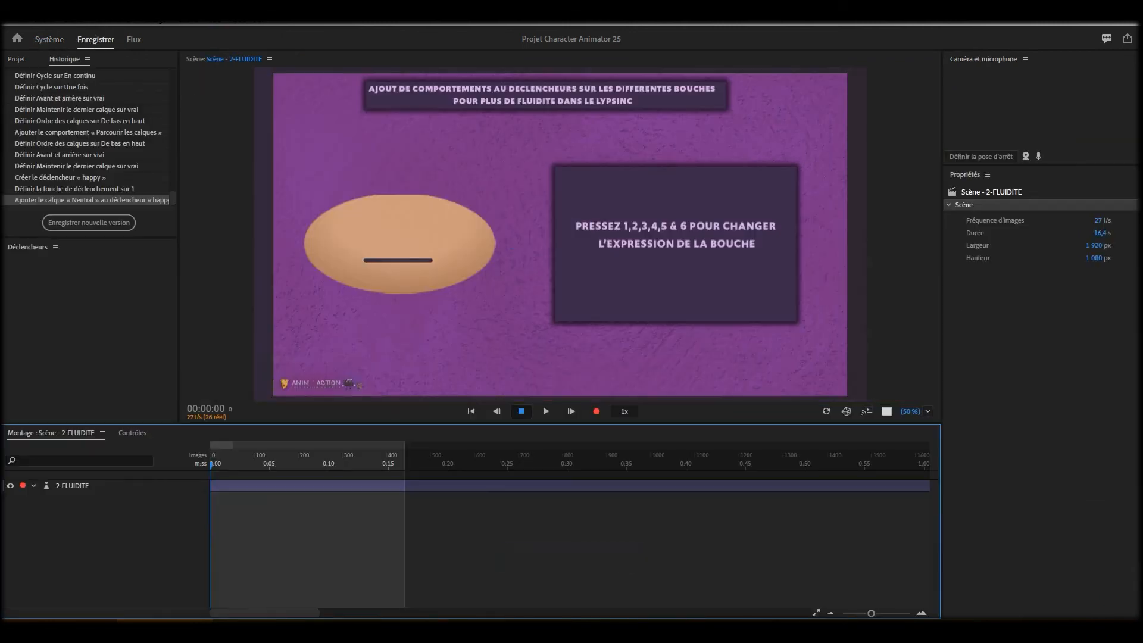
{"action": "key", "text": "1"}
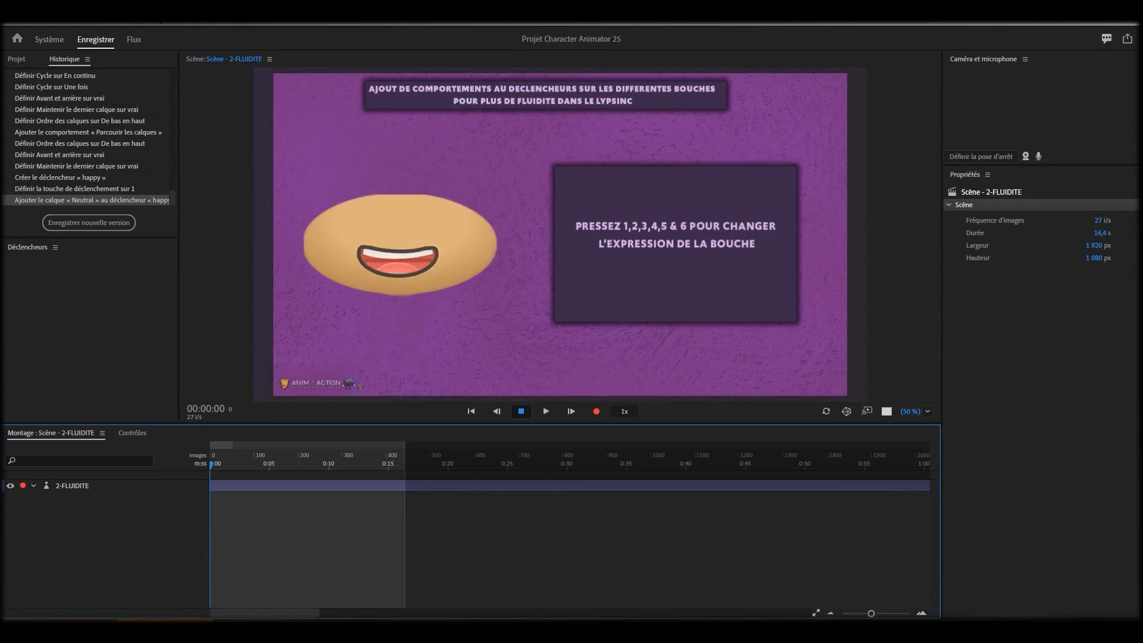
{"action": "key", "text": "1"}
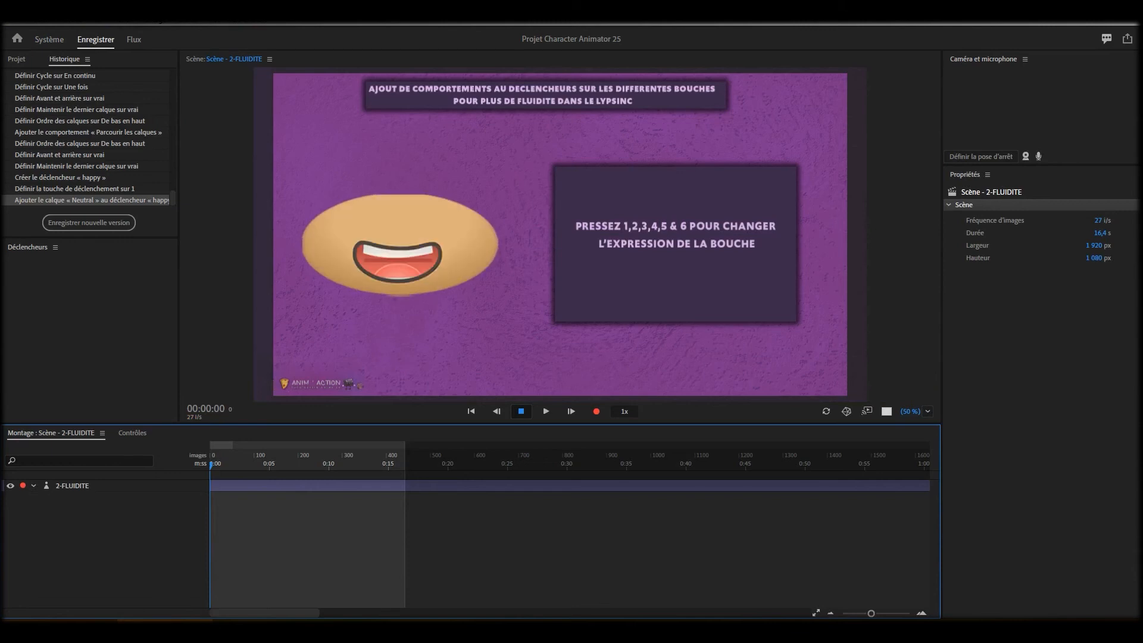
{"action": "key", "text": "1"}
{"action": "key", "text": "1"}
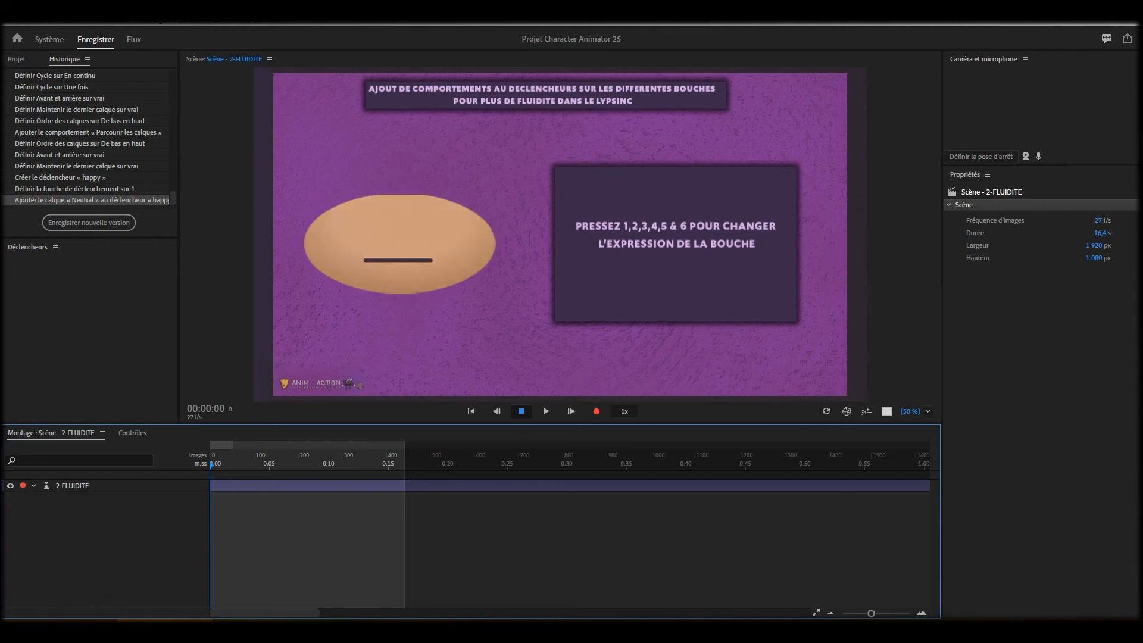
{"action": "key", "text": "1"}
{"action": "key", "text": "1"}
Back in the rigging workspace, create a mad trigger with key 2 and add the Neutral layer to it
{"action": "left_click", "coordinate": [50, 39]}
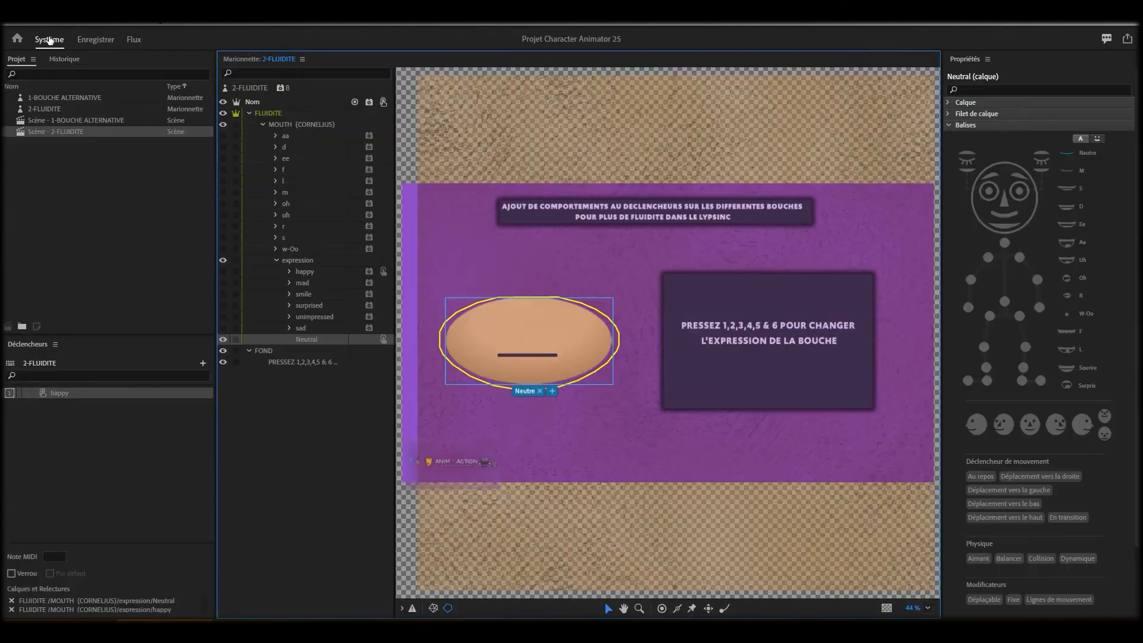
{"action": "left_click", "coordinate": [305, 284]}
{"action": "left_click_drag", "start_coordinate": [303, 284], "coordinate": [146, 424]}
{"action": "left_click_drag", "start_coordinate": [131, 443], "coordinate": [104, 458]}
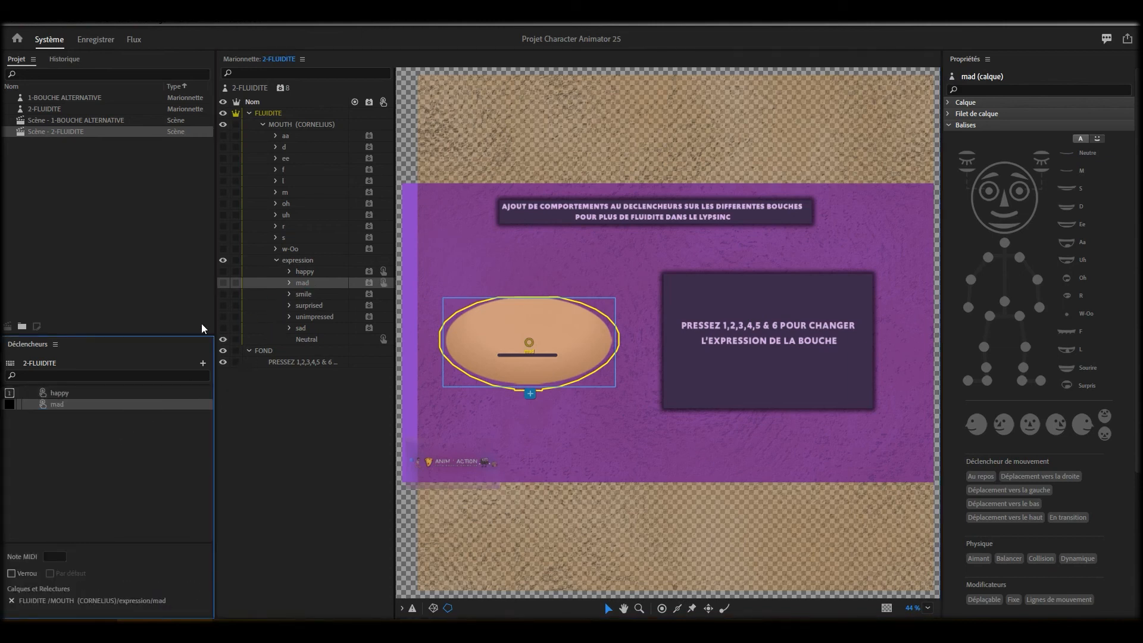
{"action": "left_click", "coordinate": [9, 404]}
{"action": "type", "text": "2"}
{"action": "key", "text": "Return"}
{"action": "left_click", "coordinate": [306, 339]}
{"action": "left_click_drag", "start_coordinate": [218, 356], "coordinate": [63, 410]}
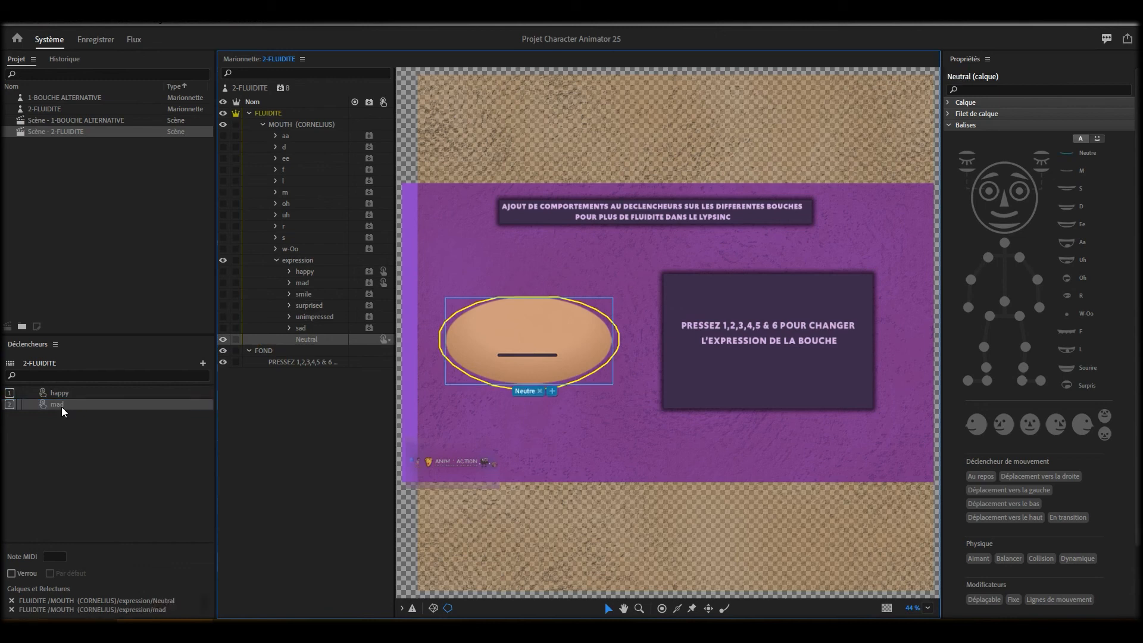
Create a smile trigger with key 3 and add the Neutral layer to it
{"action": "left_click_drag", "start_coordinate": [304, 297], "coordinate": [80, 437]}
{"action": "left_click", "coordinate": [10, 418]}
{"action": "type", "text": "3"}
{"action": "key", "text": "Return"}
{"action": "left_click_drag", "start_coordinate": [306, 340], "coordinate": [63, 417]}
Create triggers from the surprised, unimpressed and sad mouths, adding the Neutral layer to each one
{"action": "left_click_drag", "start_coordinate": [308, 306], "coordinate": [80, 446]}
{"action": "left_click_drag", "start_coordinate": [306, 339], "coordinate": [64, 428]}
{"action": "left_click_drag", "start_coordinate": [315, 319], "coordinate": [81, 455]}
{"action": "left_click_drag", "start_coordinate": [306, 340], "coordinate": [80, 441]}
{"action": "left_click_drag", "start_coordinate": [301, 328], "coordinate": [58, 459]}
{"action": "left_click_drag", "start_coordinate": [306, 340], "coordinate": [59, 450]}
Assign key 4 to the surprised trigger, 5 to unimpressed and 6 to sad
{"action": "left_click", "coordinate": [9, 427]}
{"action": "type", "text": "4"}
{"action": "left_click", "coordinate": [10, 438]}
{"action": "type", "text": "5"}
{"action": "left_click", "coordinate": [9, 449]}
{"action": "type", "text": "6"}
{"action": "left_click", "coordinate": [22, 471]}
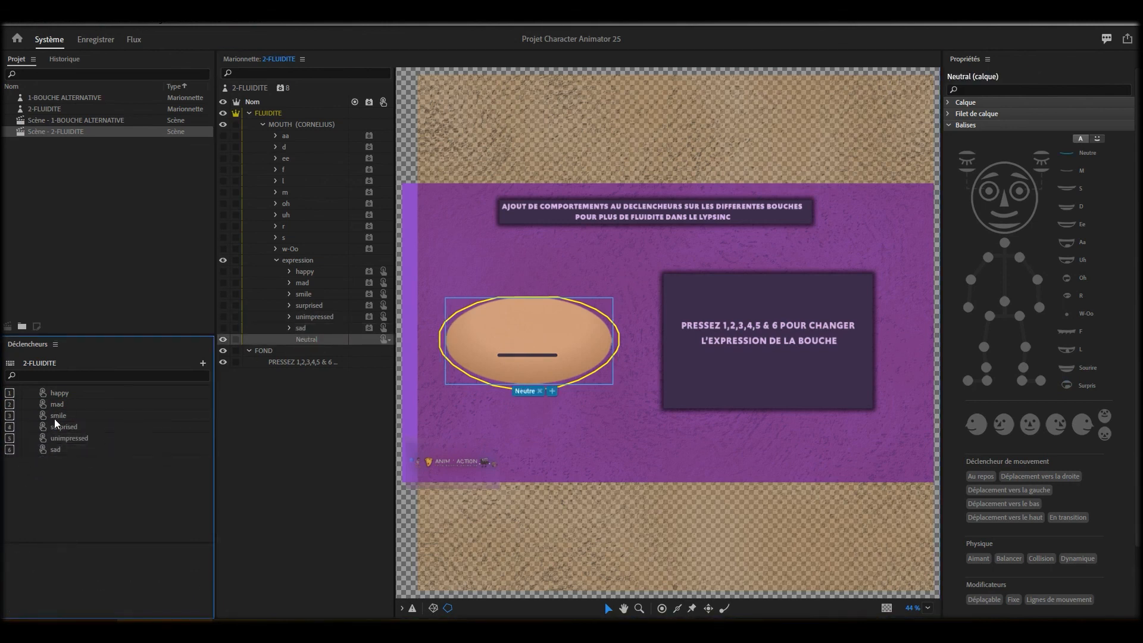
{"action": "left_click", "coordinate": [56, 417]}
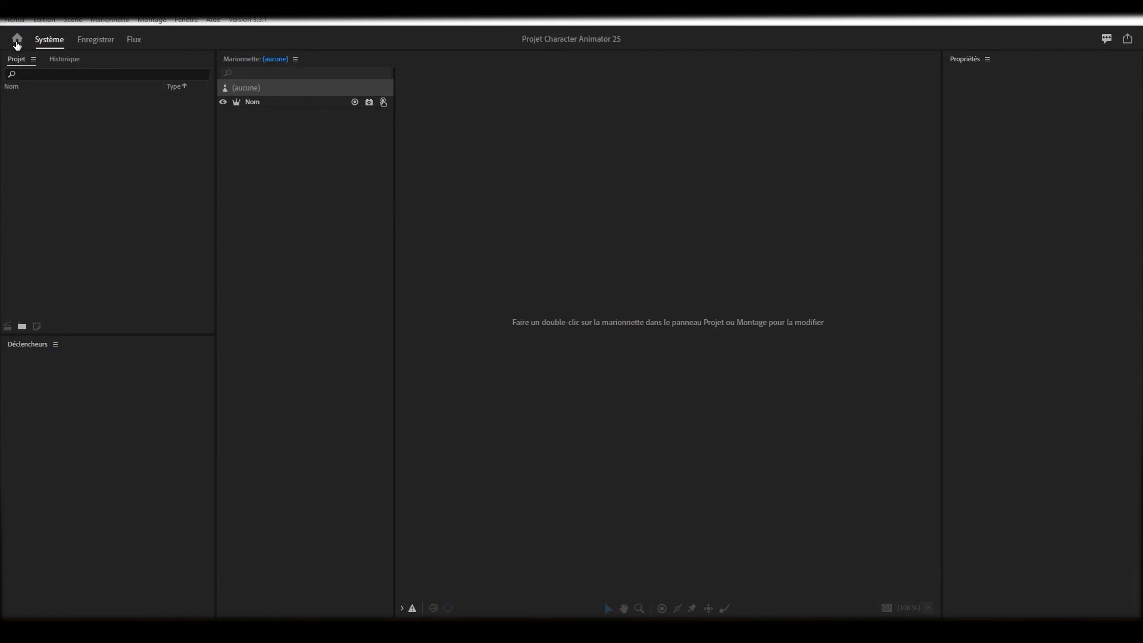
Load the Tull example puppet from the home screen into the project
{"action": "left_click", "coordinate": [17, 43]}
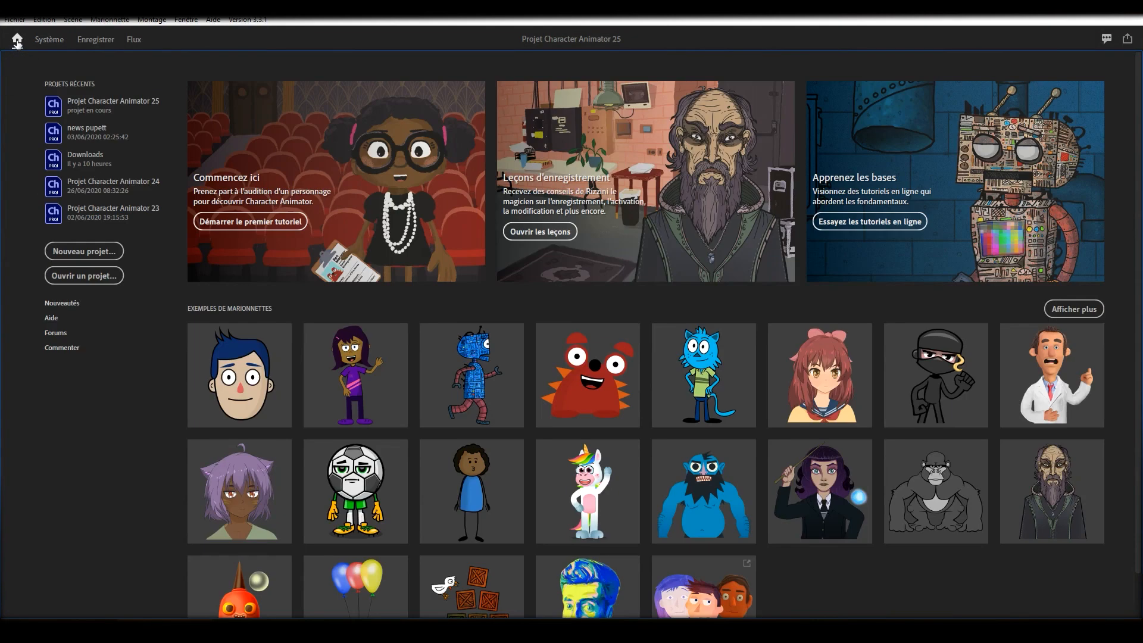
{"action": "scroll", "coordinate": [544, 350], "scroll_direction": "down", "scroll_amount": 1}
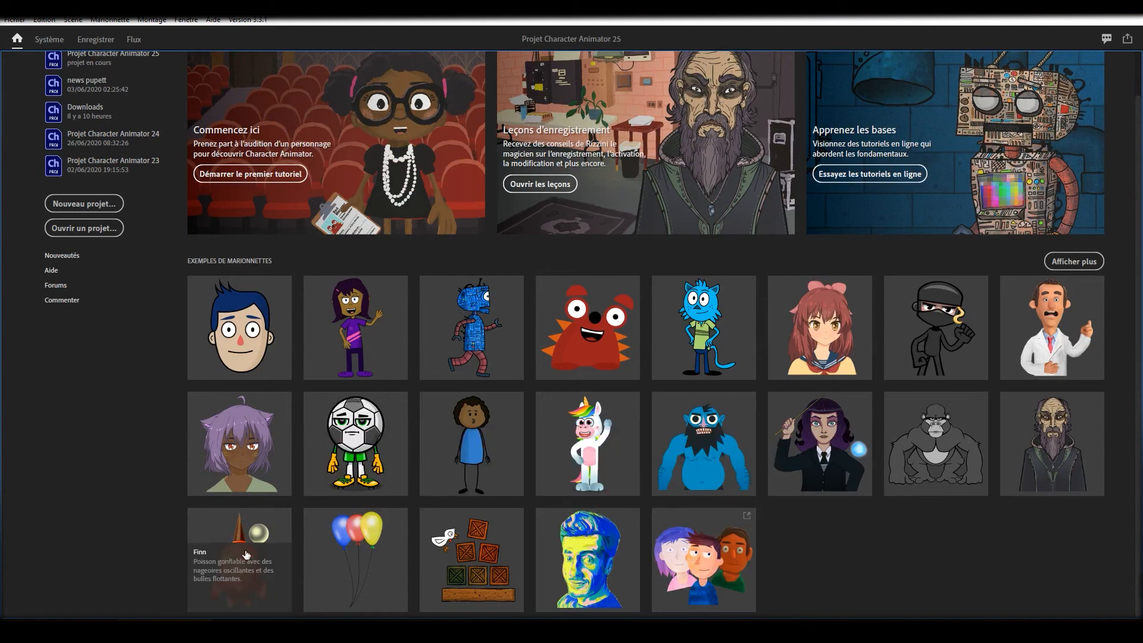
{"action": "left_click", "coordinate": [703, 444]}
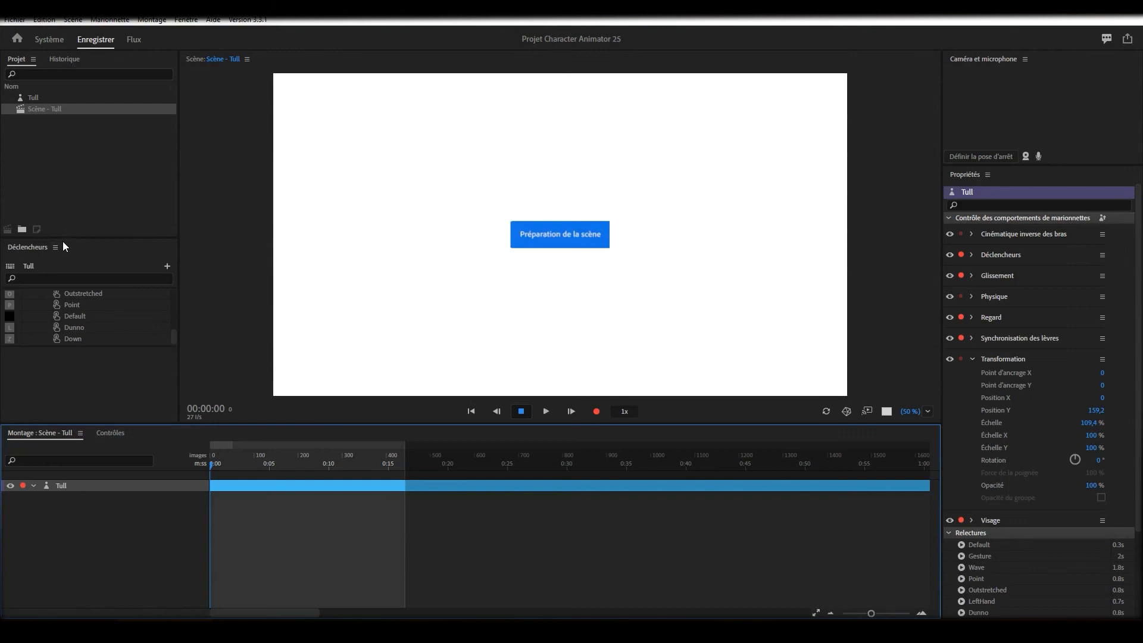
Open the Tull puppet's artwork in Photoshop and examine its layers around the +TalkContents group
{"action": "left_click", "coordinate": [31, 97]}
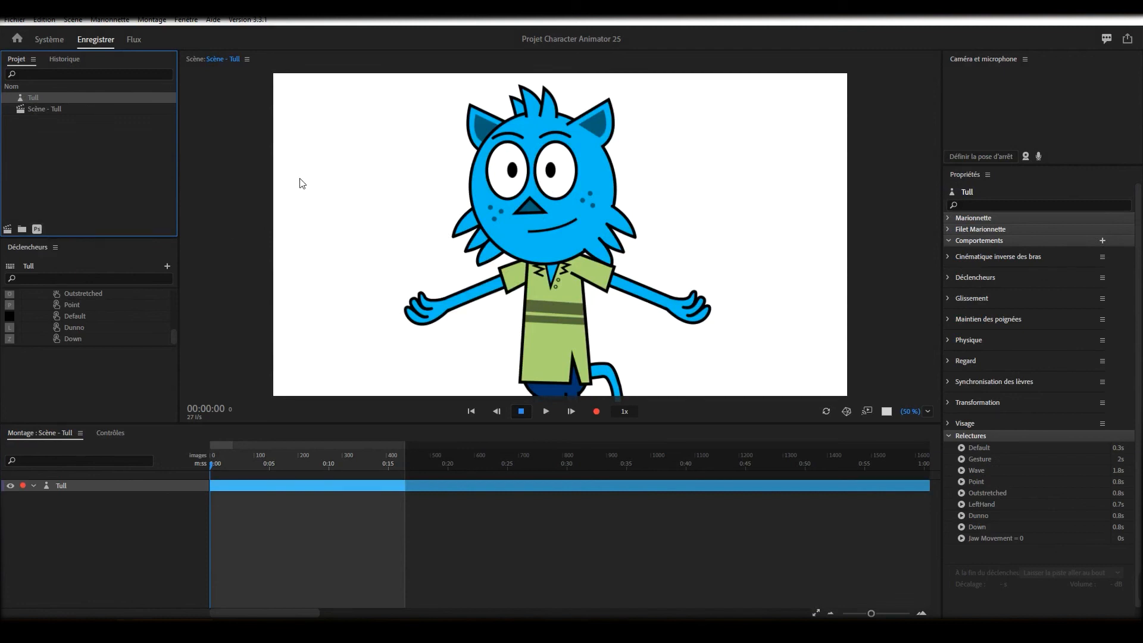
{"action": "left_click", "coordinate": [37, 230]}
{"action": "scroll", "coordinate": [1032, 370], "scroll_direction": "down", "scroll_amount": 2}
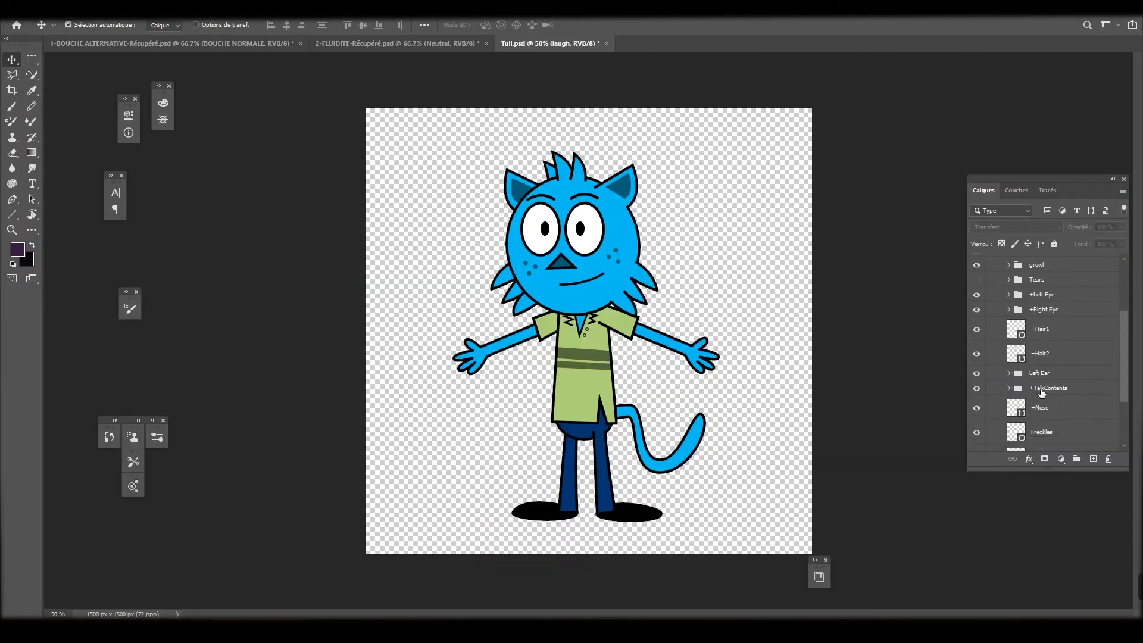
{"action": "left_click", "coordinate": [1040, 392]}
{"action": "left_click_drag", "start_coordinate": [1020, 396], "coordinate": [1018, 410]}
{"action": "mouse_move", "coordinate": [442, 258]}
{"action": "left_mouse_down"}
{"action": "mouse_move", "coordinate": [463, 248]}
{"action": "mouse_move", "coordinate": [503, 266]}
{"action": "mouse_move", "coordinate": [444, 249]}
{"action": "mouse_move", "coordinate": [465, 247]}
{"action": "left_mouse_up"}
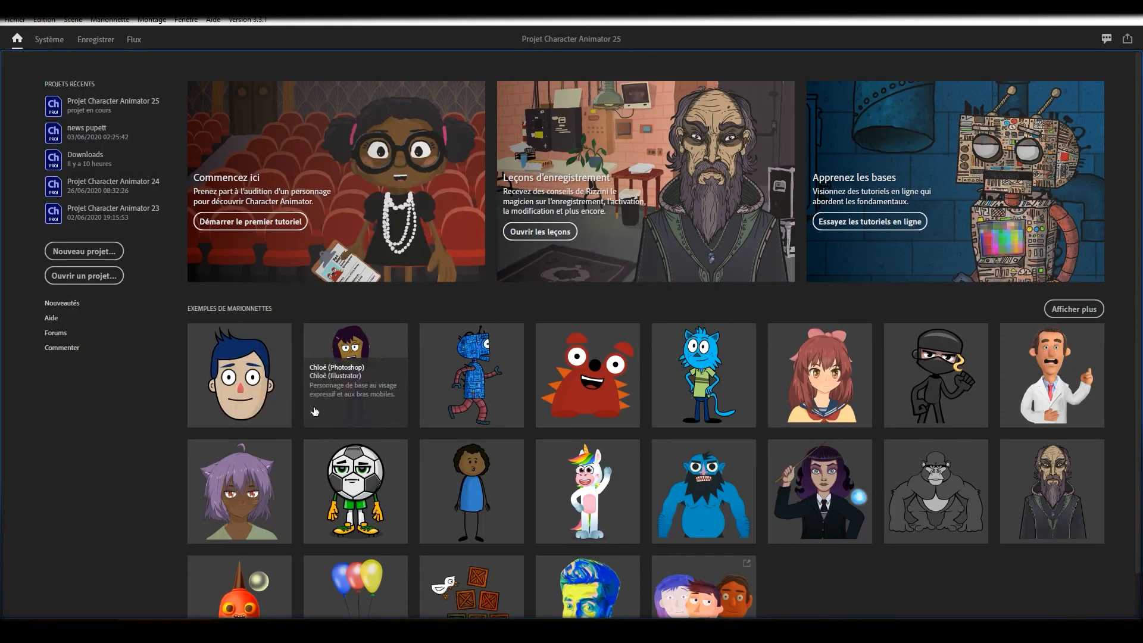
Open the third-party example puppets web page from the home screen in the browser and look through the downloadable puppets
{"action": "scroll", "coordinate": [566, 455], "scroll_direction": "down", "scroll_amount": 1}
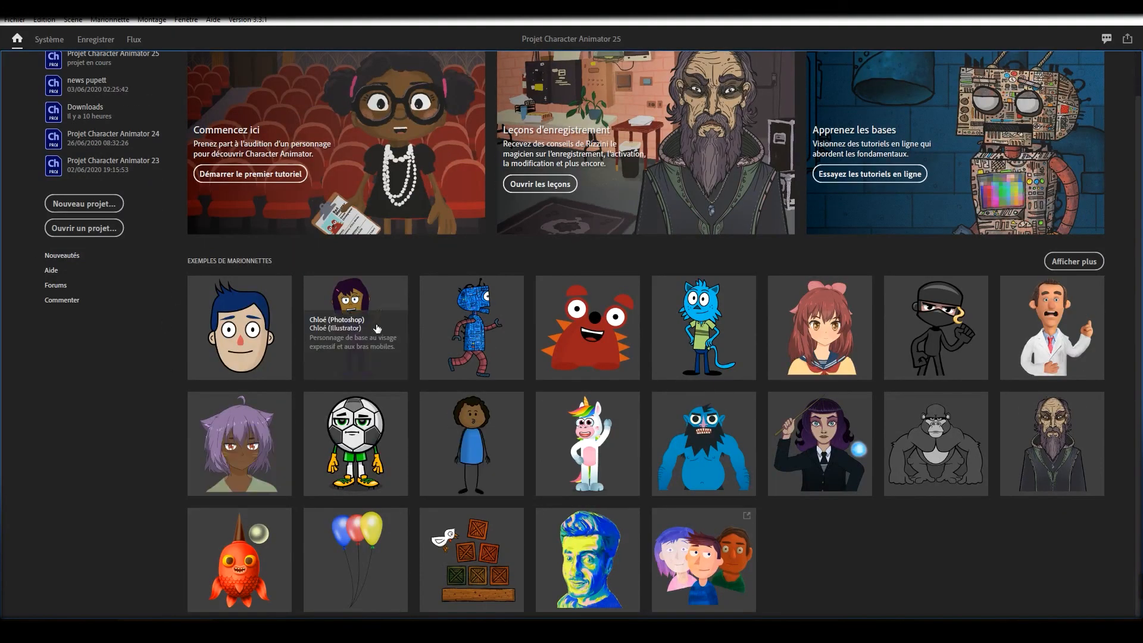
{"action": "left_click", "coordinate": [688, 582]}
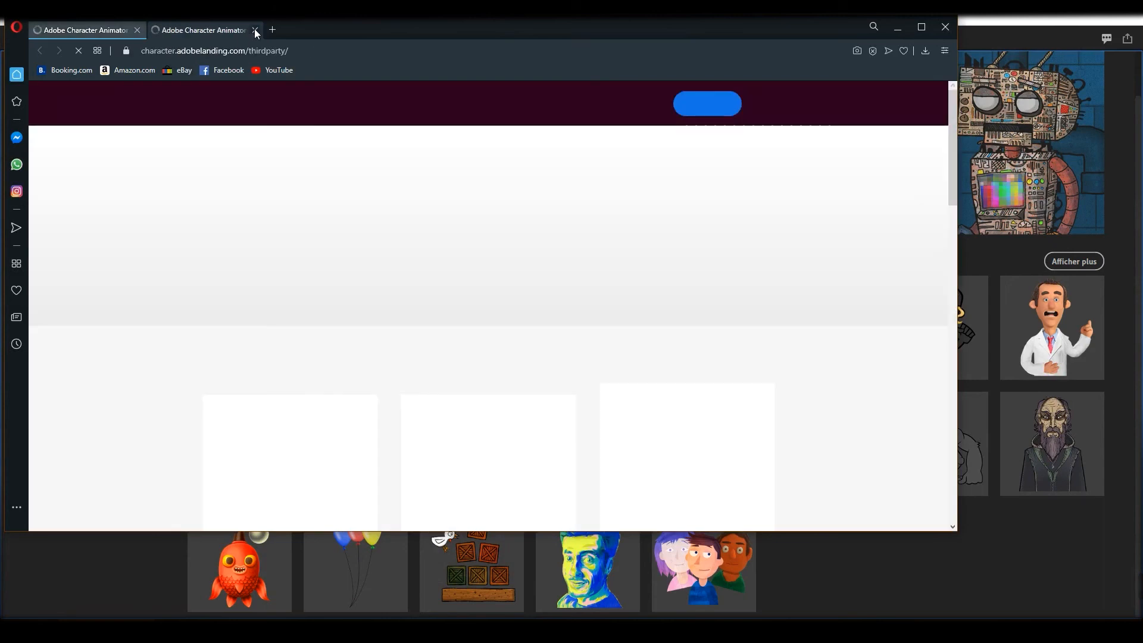
{"action": "left_click", "coordinate": [255, 29]}
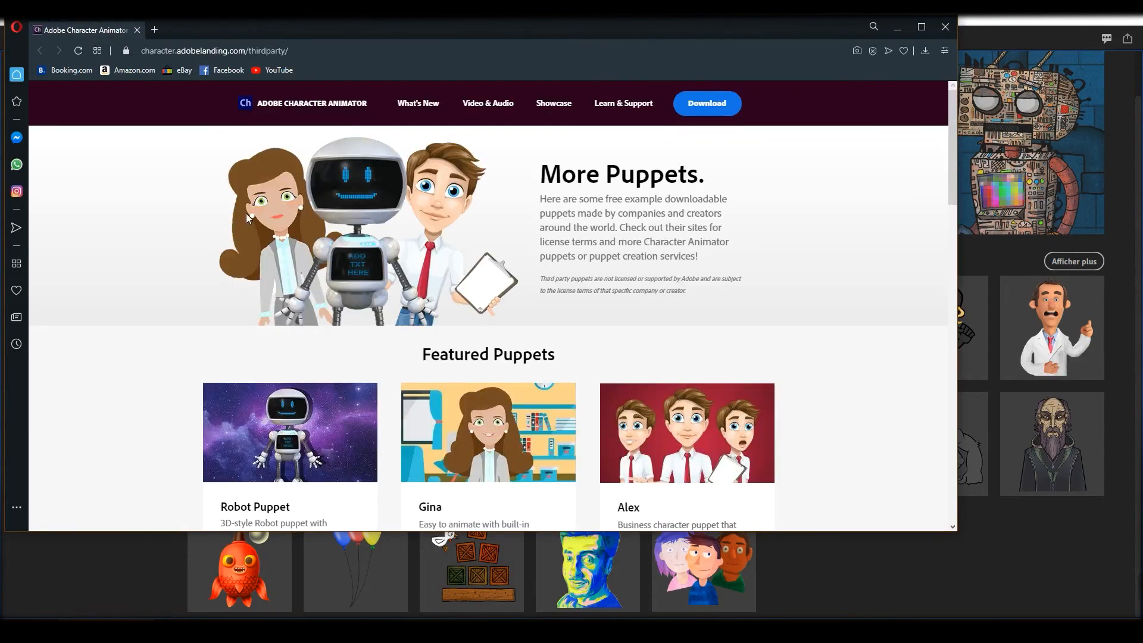
{"action": "left_click", "coordinate": [920, 28]}
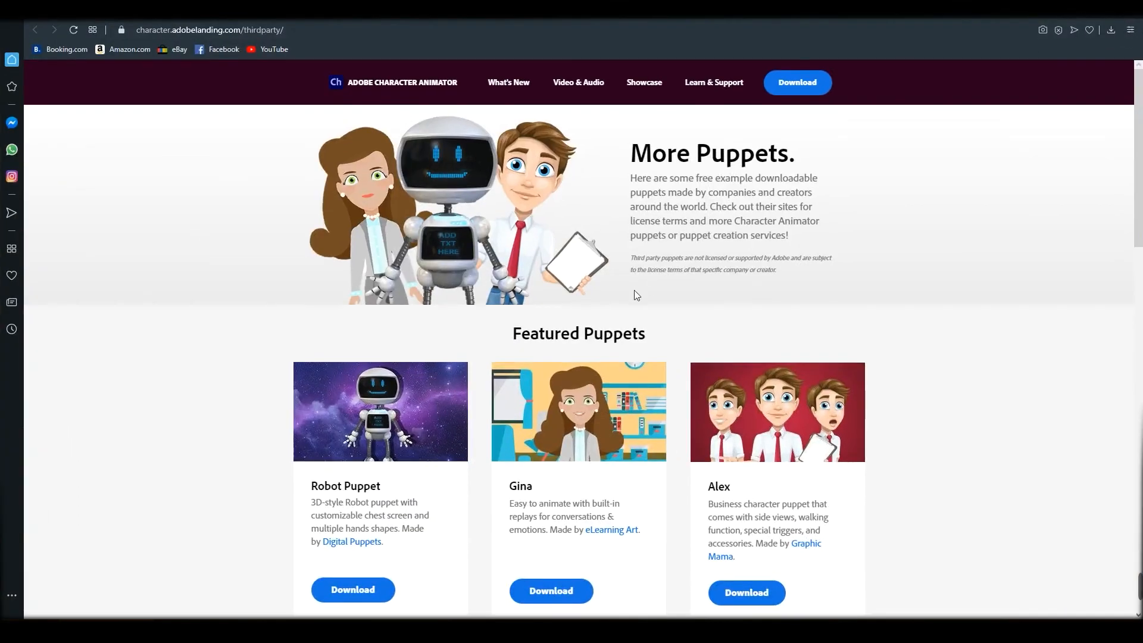
{"action": "scroll", "coordinate": [476, 407], "scroll_direction": "down", "scroll_amount": 3}
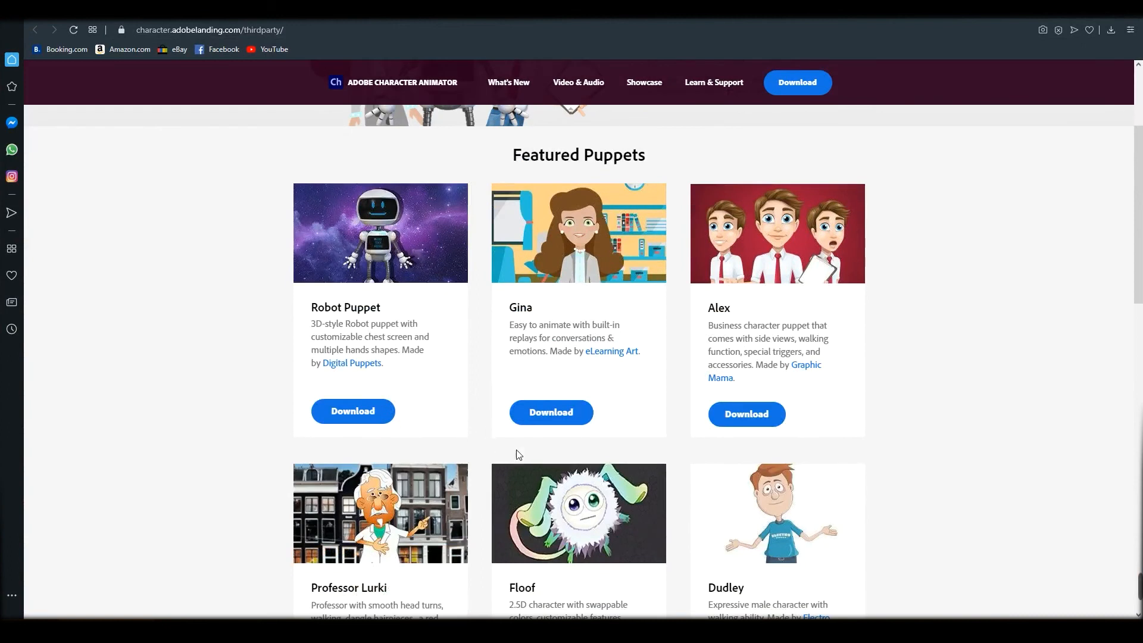
{"action": "scroll", "coordinate": [613, 321], "scroll_direction": "down", "scroll_amount": 2}
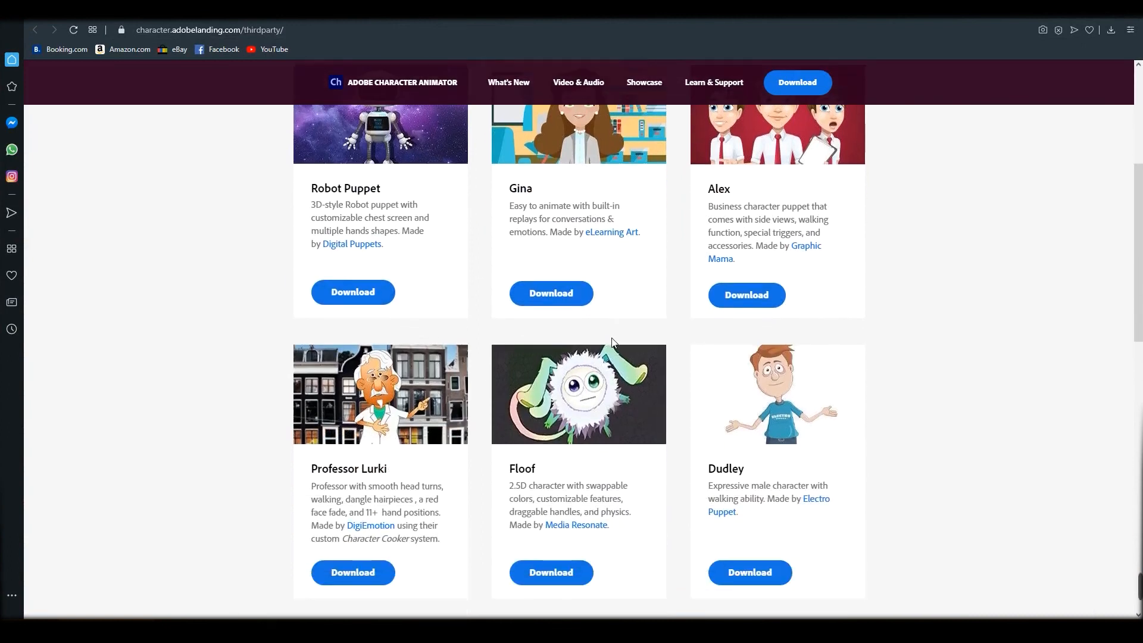
{"action": "scroll", "coordinate": [596, 357], "scroll_direction": "down", "scroll_amount": 7}
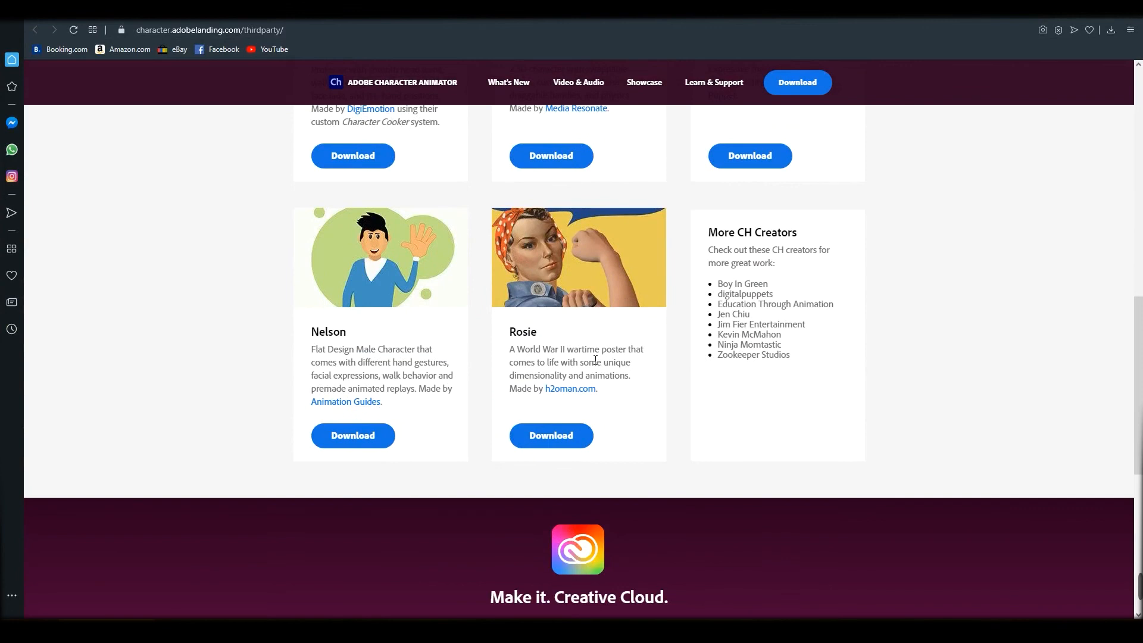
{"action": "scroll", "coordinate": [596, 360], "scroll_direction": "up", "scroll_amount": 12}
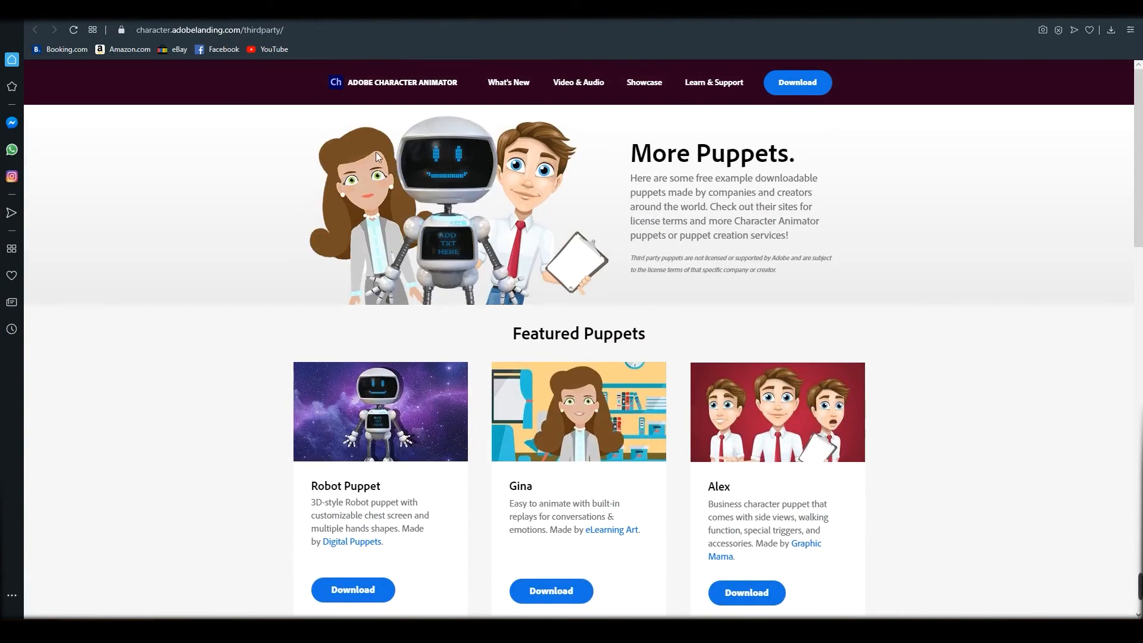